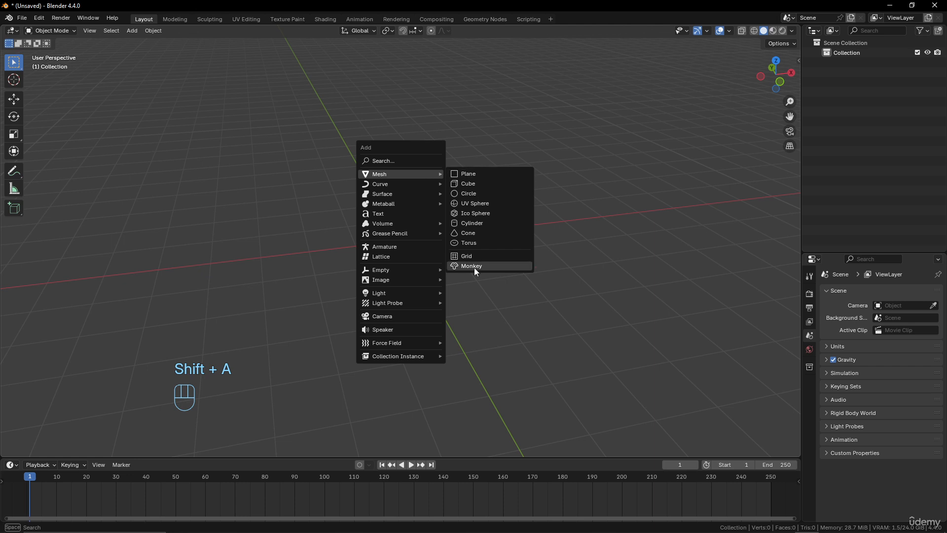
Step: Add a monkey mesh, give it a level 2 Subdivision modifier and shade it smooth
click(474, 266)
middle_drag(457, 270, 433, 249)
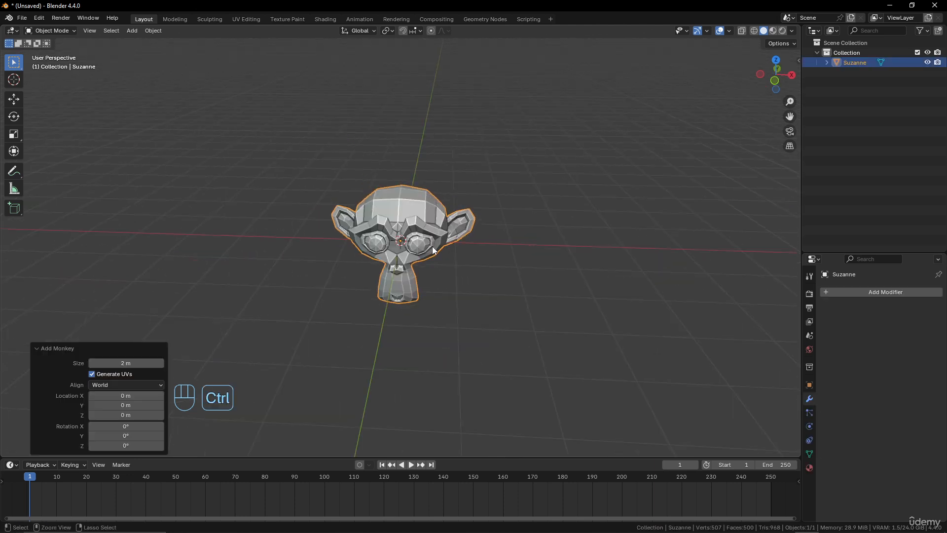
key(ctrl+2)
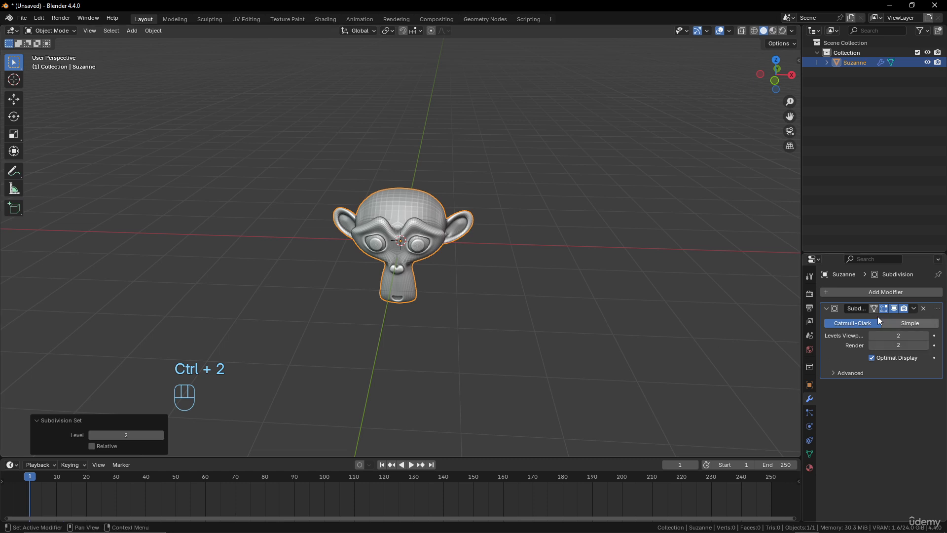
right_click(425, 200)
click(424, 201)
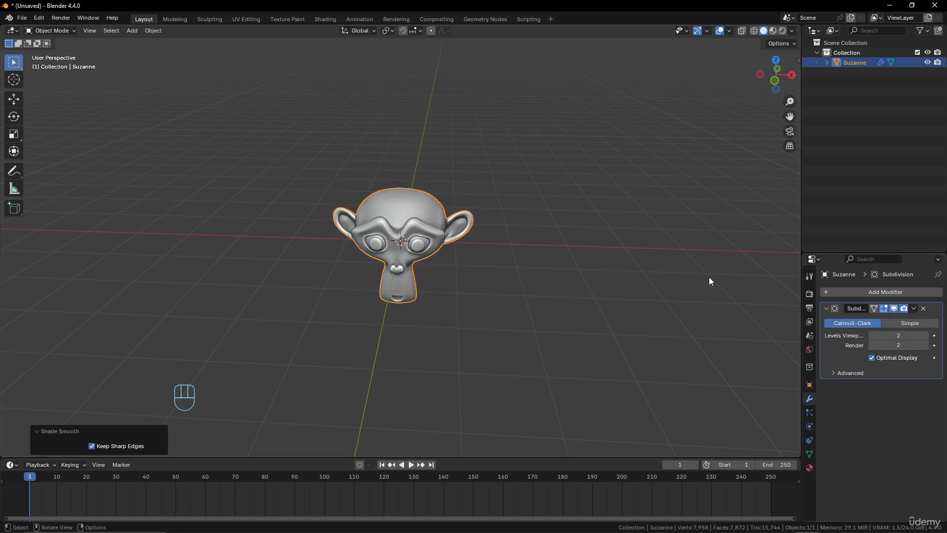
Step: Switch through the Move, Rotate, Scale and Transform tools to compare their gizmos on the monkey head
mouse_move(495, 363)
middle_down()
mouse_move(533, 272)
mouse_move(472, 267)
mouse_move(480, 271)
middle_up()
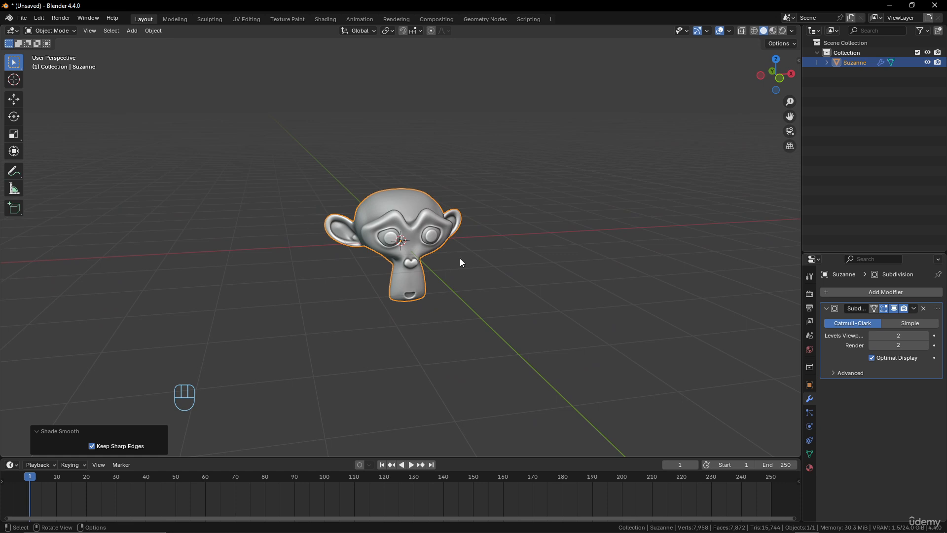
click(14, 99)
click(14, 117)
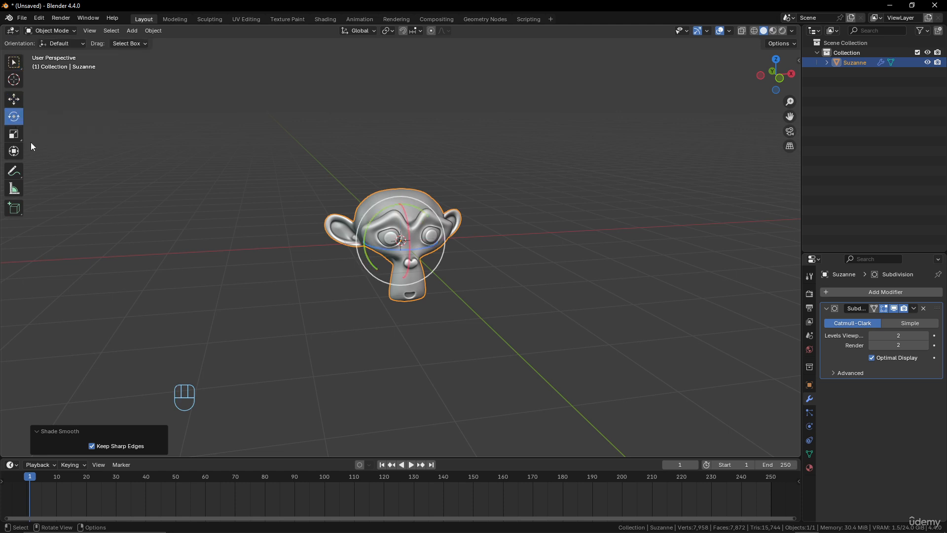
click(16, 138)
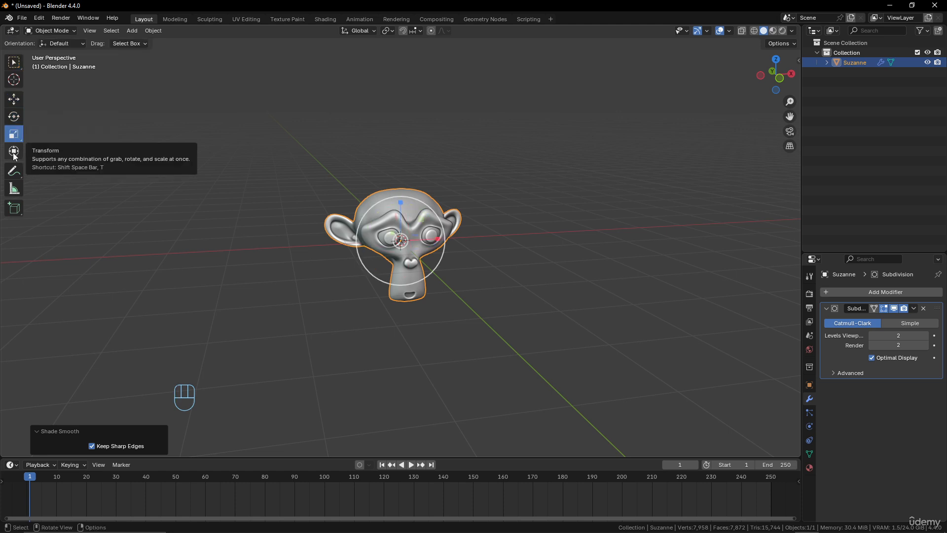
click(15, 155)
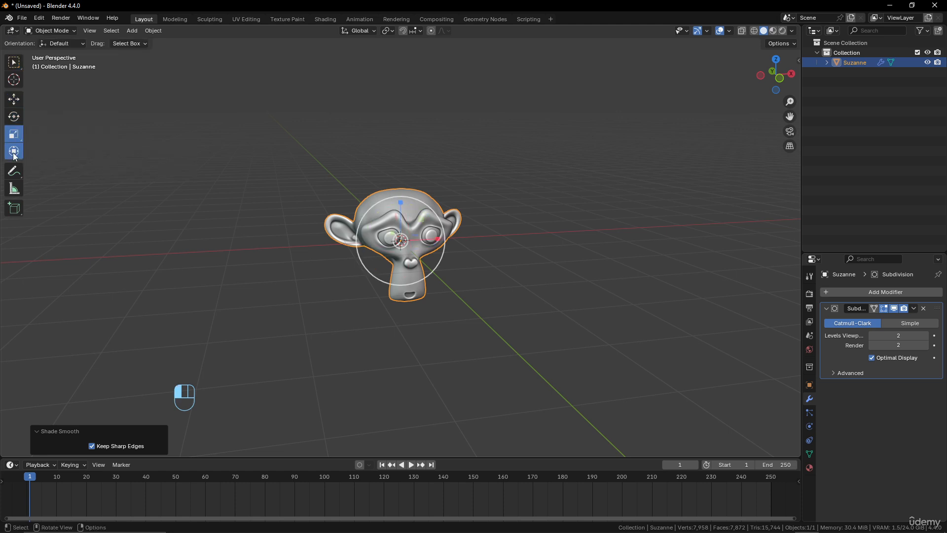
Step: Try moving the monkey head along single axes, X and Z, with the Move tool's gizmo
click(14, 99)
middle_drag(389, 253, 462, 266)
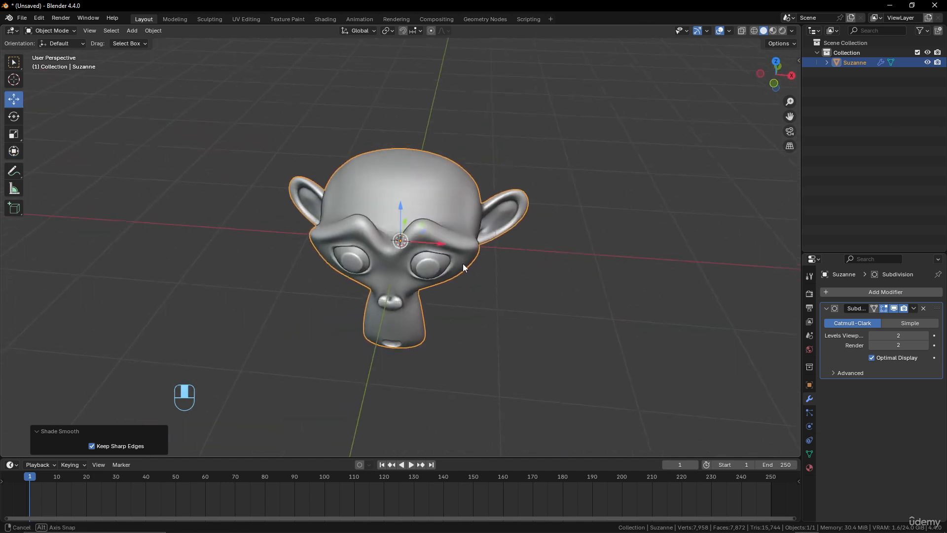
drag(443, 245, 295, 190)
right_click(295, 191)
middle_drag(395, 224, 397, 202)
drag(398, 203, 384, 112)
right_click(383, 112)
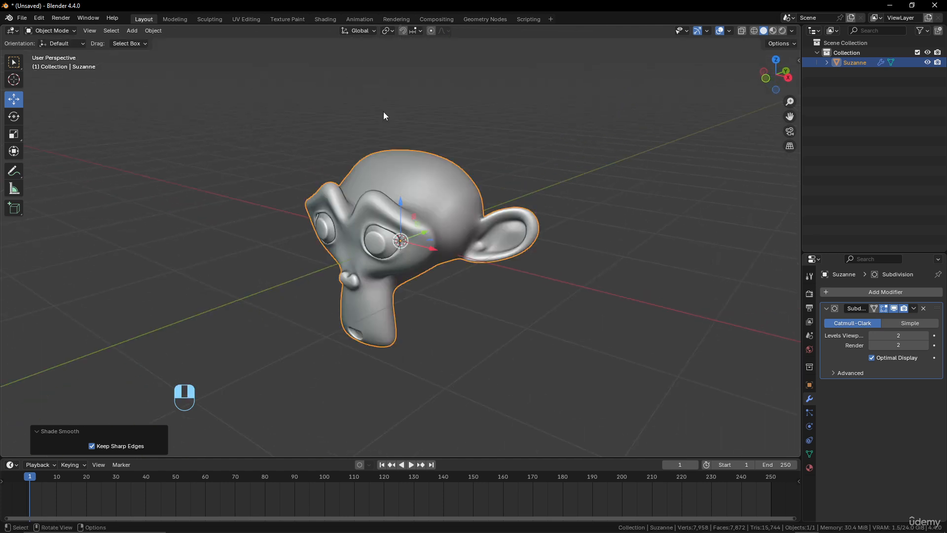
Step: Try moving the monkey head freely in the view plane with the Move tool's gizmo
middle_drag(417, 207, 387, 214)
middle_drag(433, 237, 490, 287)
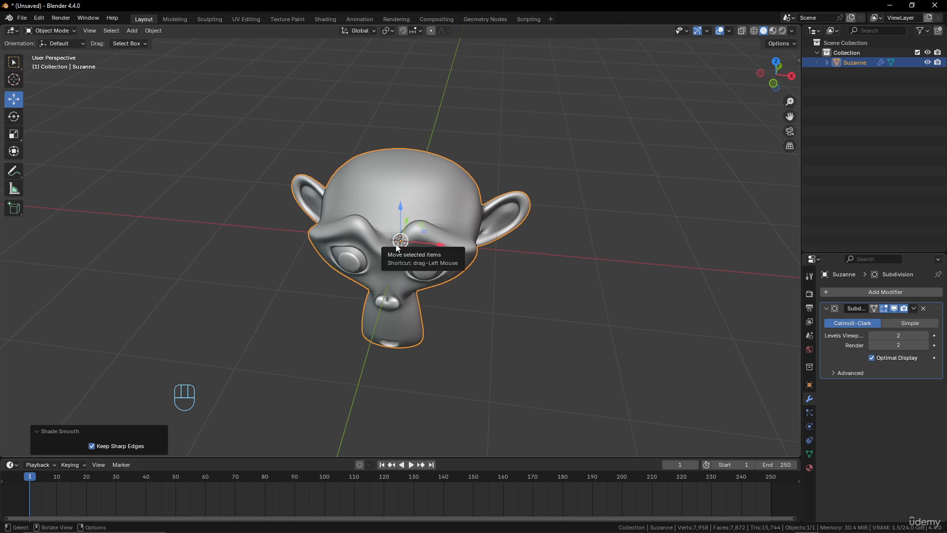
drag(398, 245, 303, 241)
right_click(304, 241)
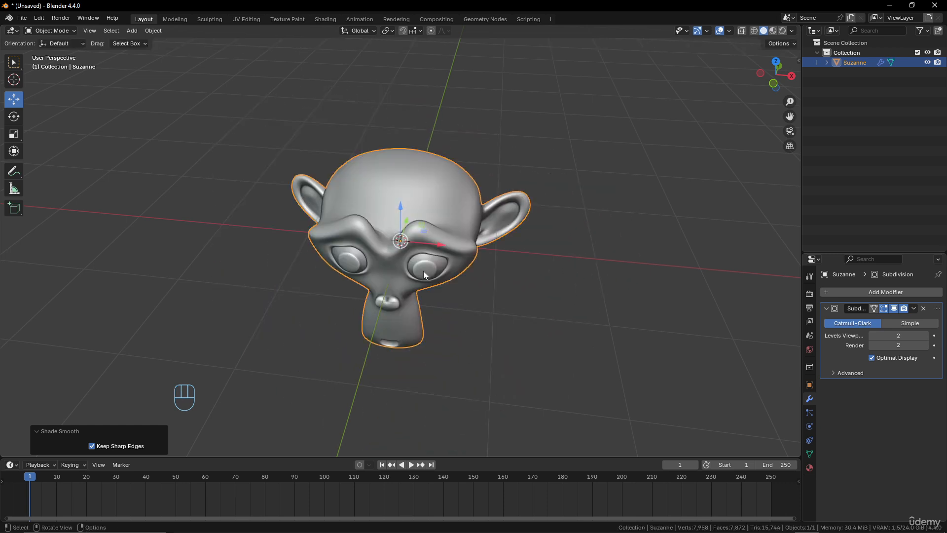
Step: Try grabbing the monkey head without the gizmo, first freely and then constrained to the global X axis
middle_drag(416, 242, 403, 228)
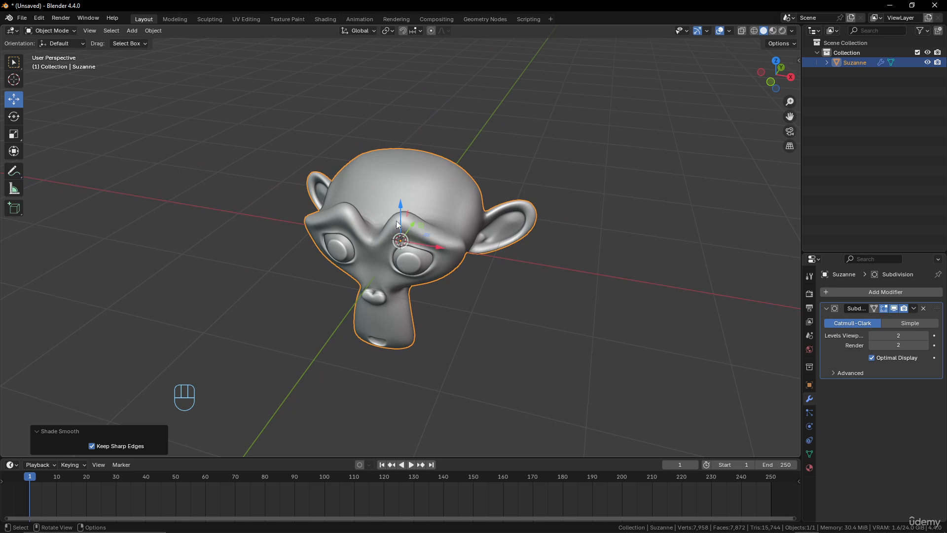
key(g)
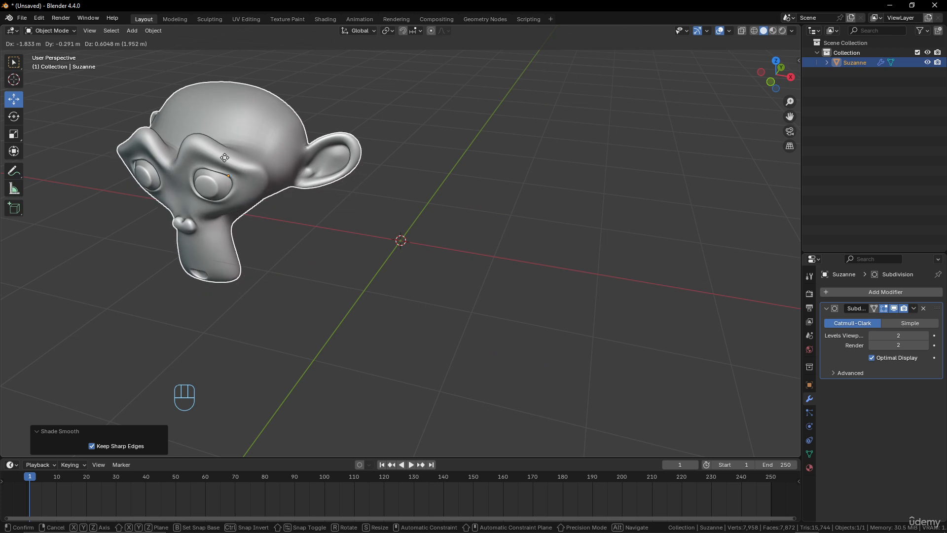
right_click(224, 161)
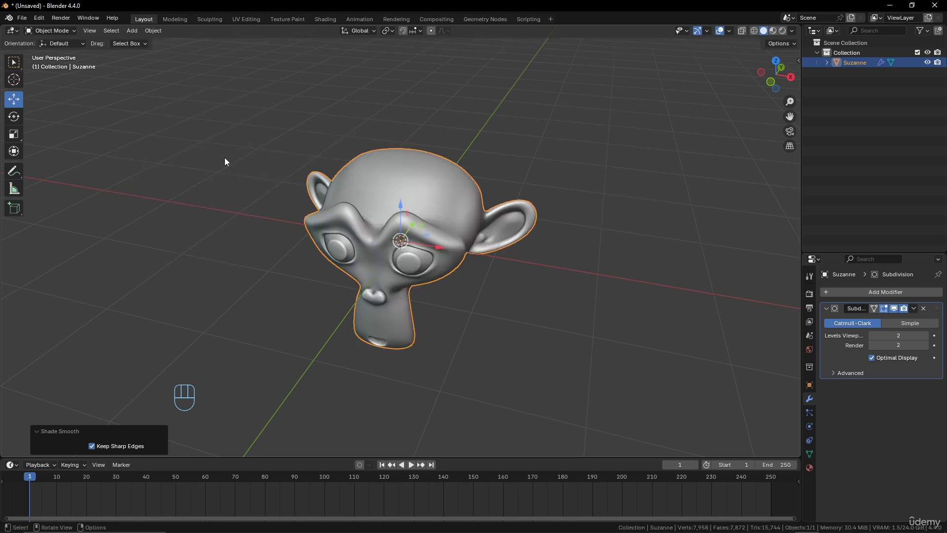
key(g)
key(x)
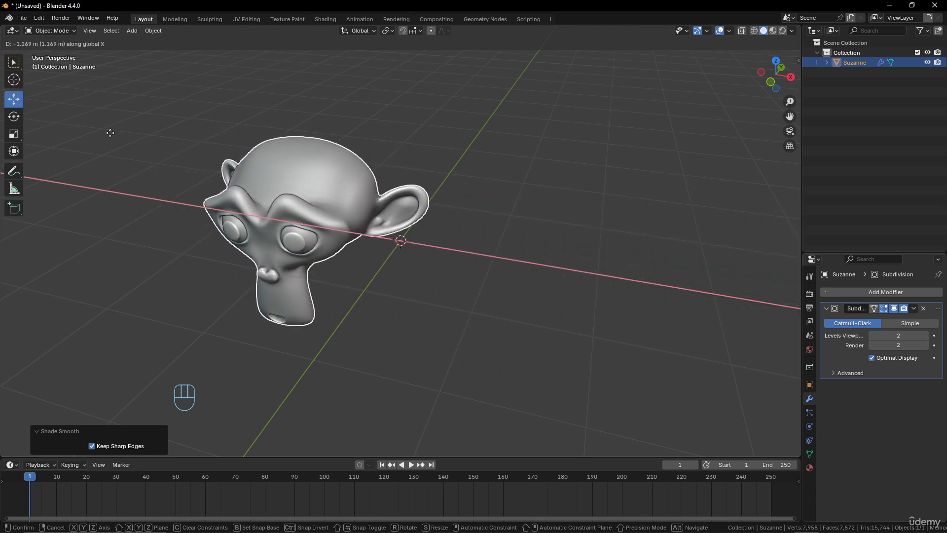
right_click(430, 178)
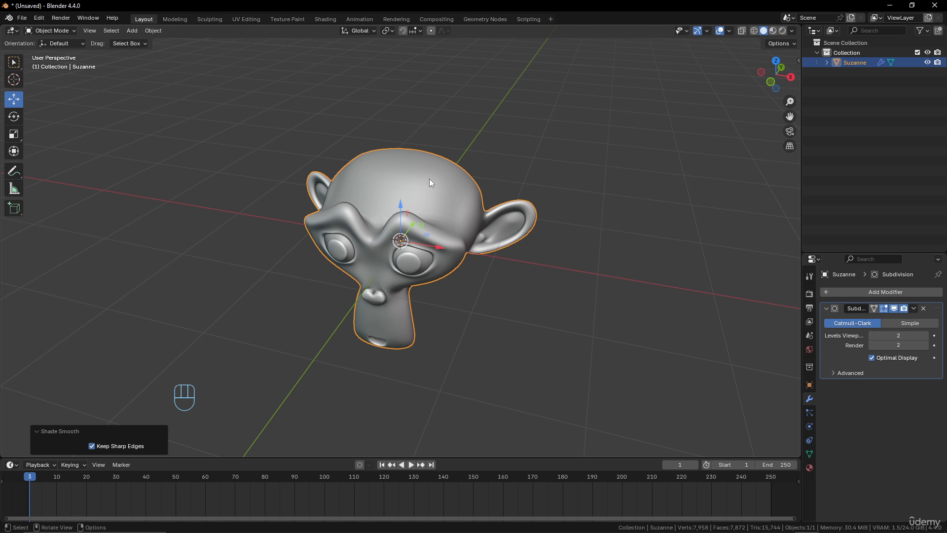
Step: Try rotating the monkey head around individual axes with the Rotate tool's gizmo rings
click(14, 117)
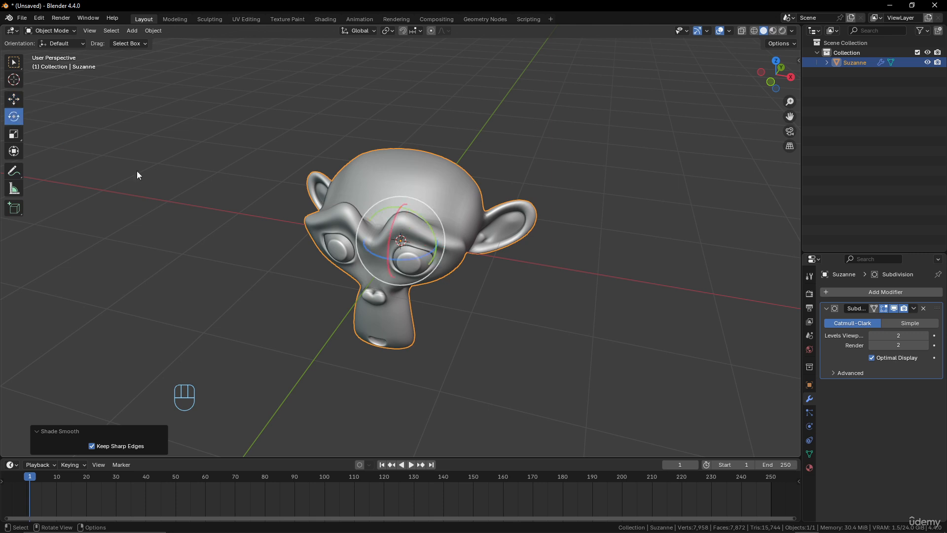
middle_drag(481, 240, 474, 230)
drag(428, 220, 489, 306)
right_click(405, 203)
right_click(400, 232)
right_click(489, 306)
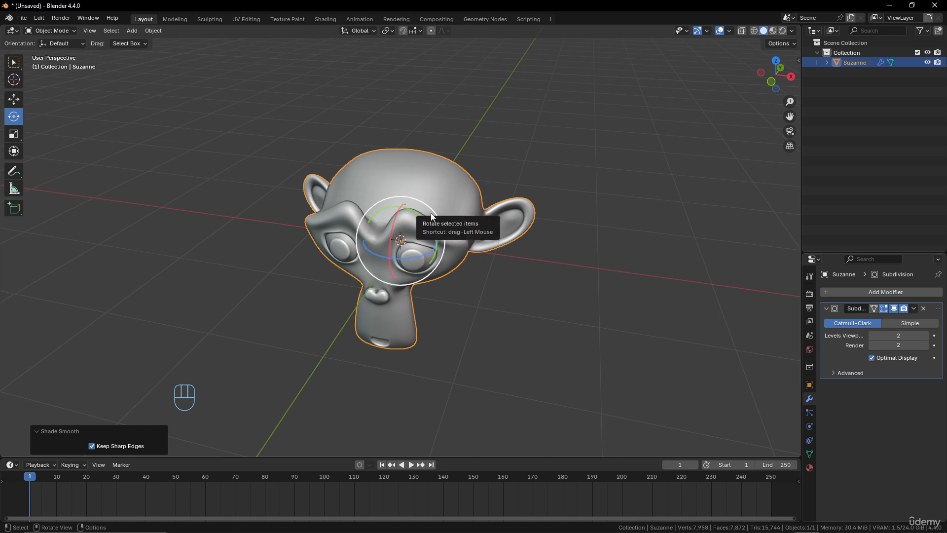
Step: Try rotating the monkey head around the view axis from several viewing angles with the Rotate gizmo's outer ring
drag(431, 214, 373, 205)
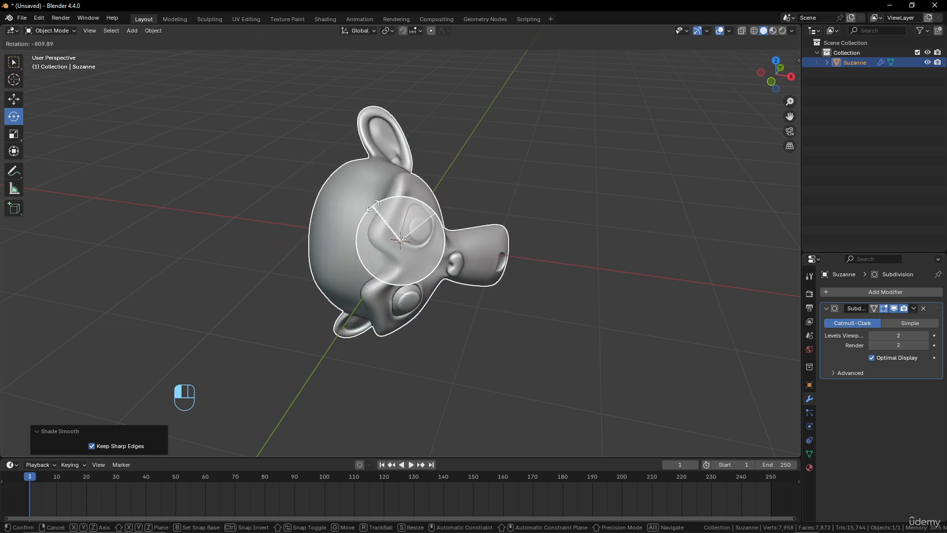
right_click(373, 205)
middle_drag(336, 244, 362, 278)
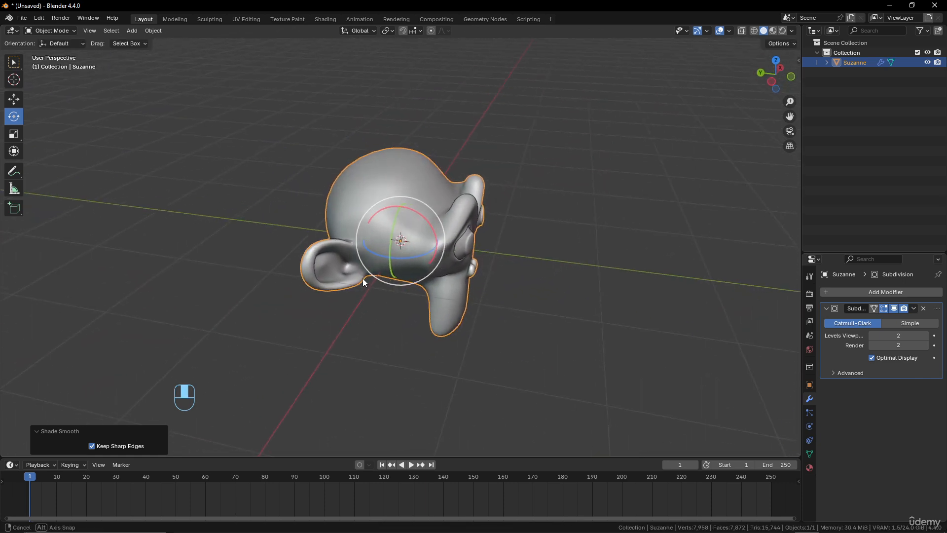
drag(421, 206, 354, 303)
right_click(354, 303)
middle_drag(504, 229, 429, 212)
drag(429, 211, 489, 193)
right_click(489, 193)
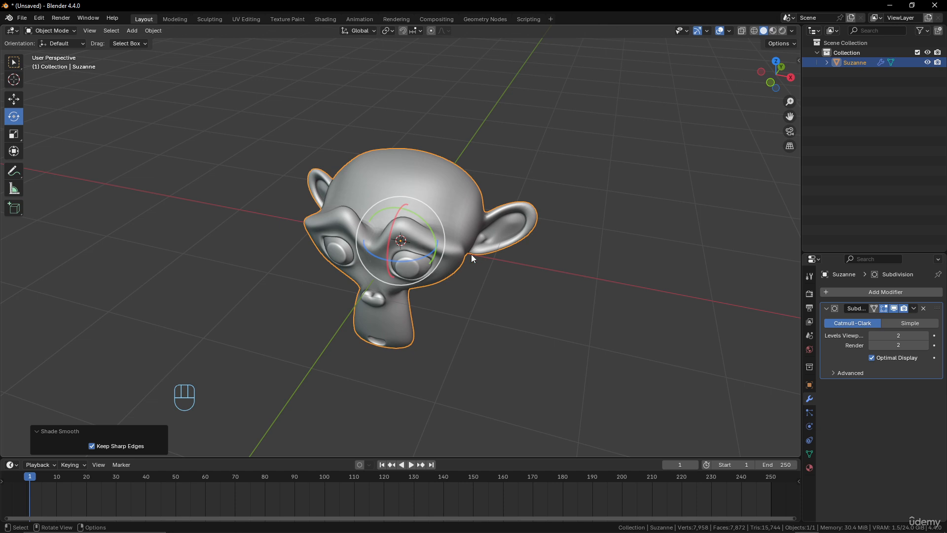
Step: Try rotating the monkey head without the gizmo: freely, around global Z and around global X
key(r)
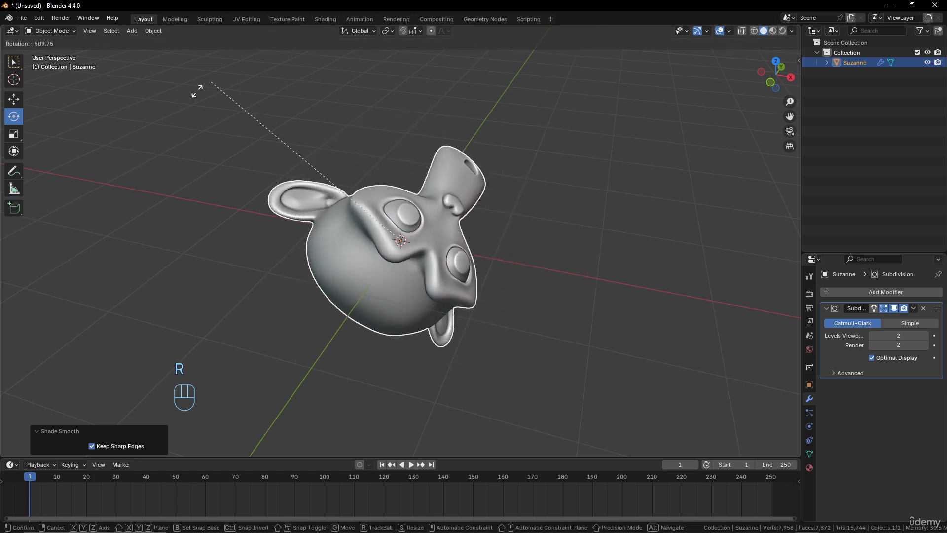
right_click(558, 319)
key(r)
key(z)
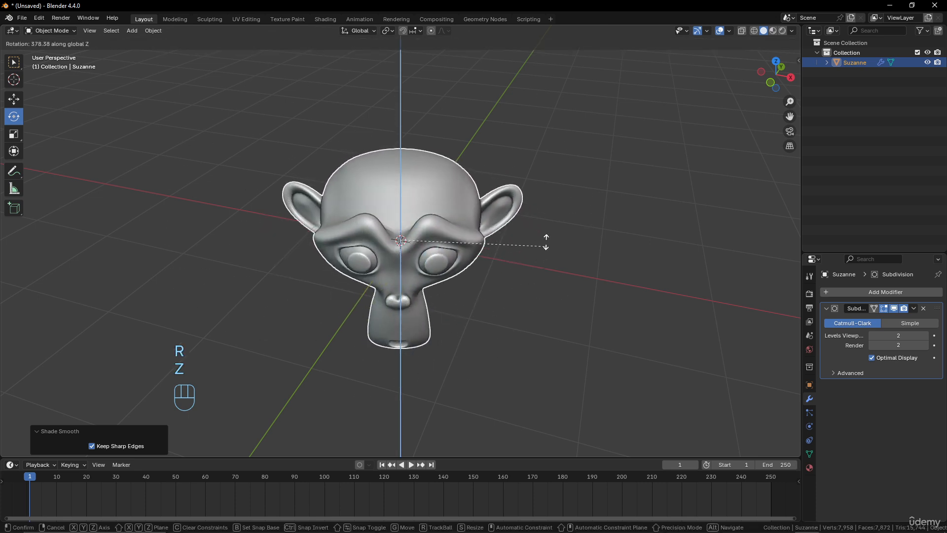
right_click(386, 379)
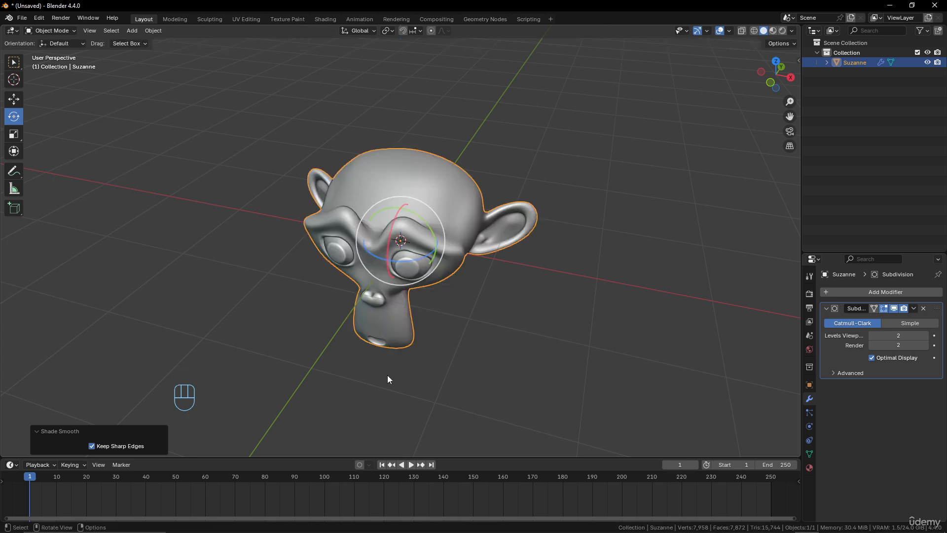
key(r)
key(x)
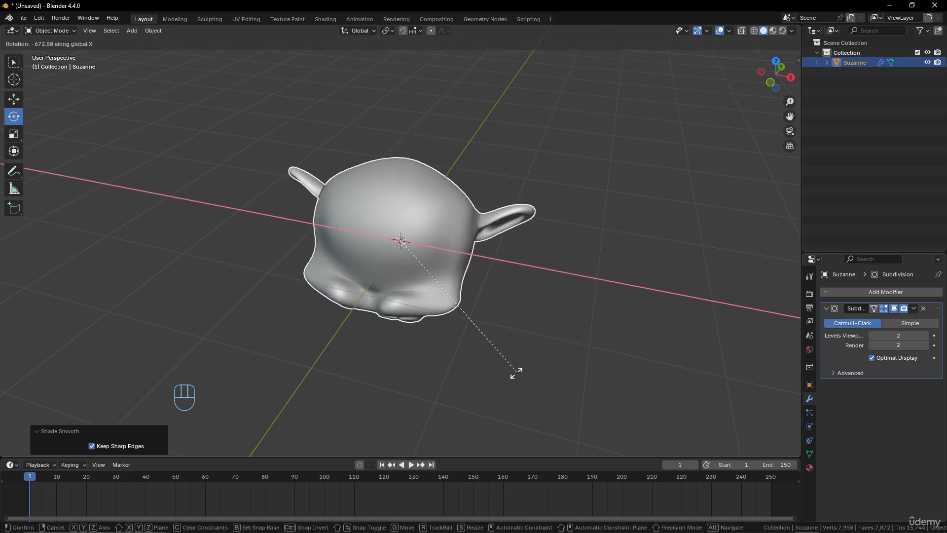
right_click(500, 385)
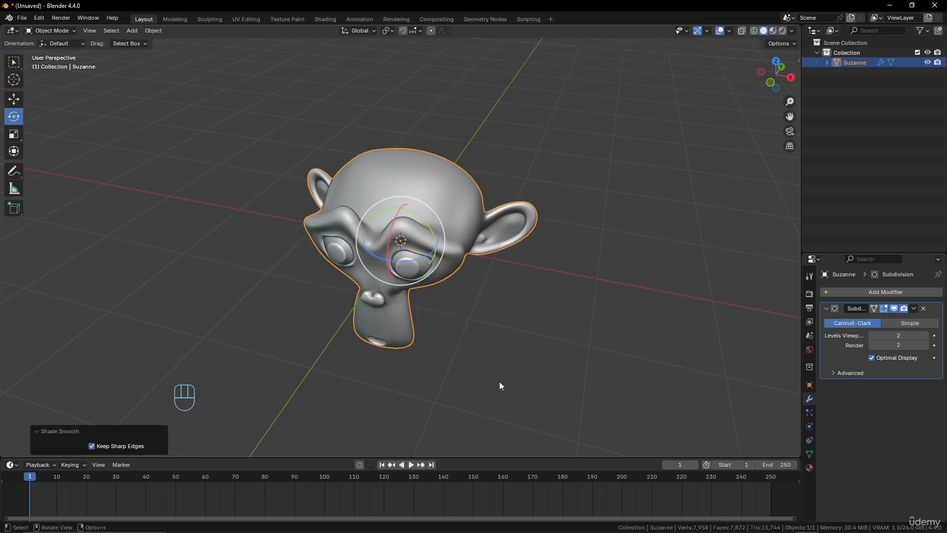
Step: Try scaling the monkey head with the Scale command and with the Scale tool's gizmo
click(13, 134)
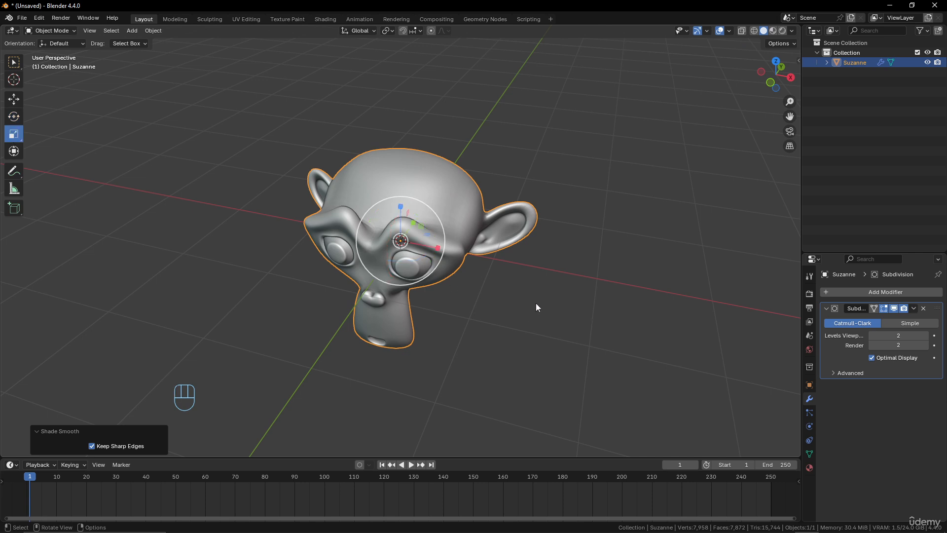
key(s)
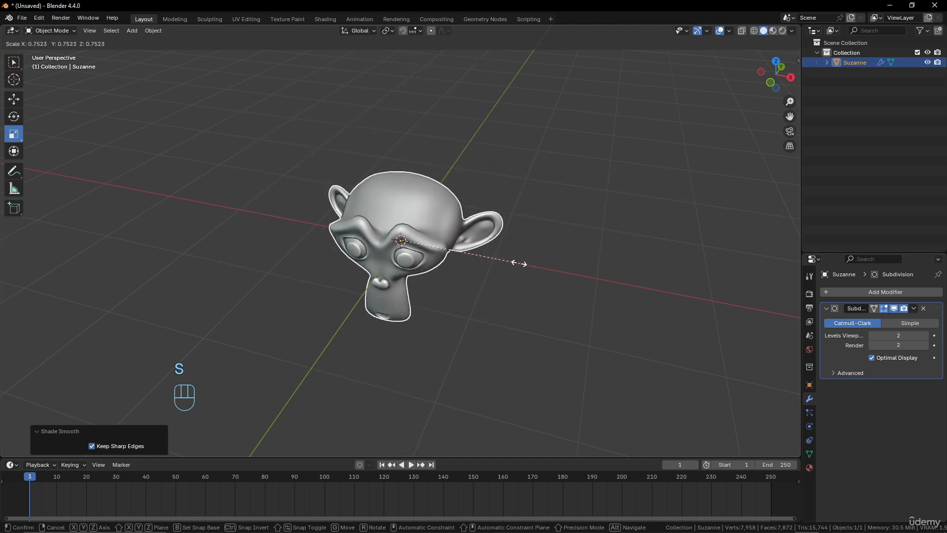
key(Escape)
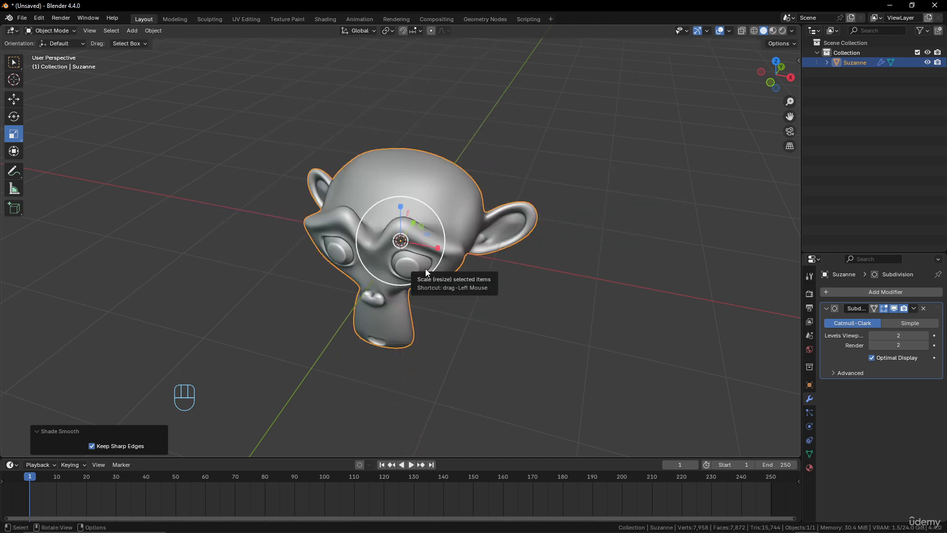
drag(425, 269, 448, 249)
key(Escape)
right_click(448, 248)
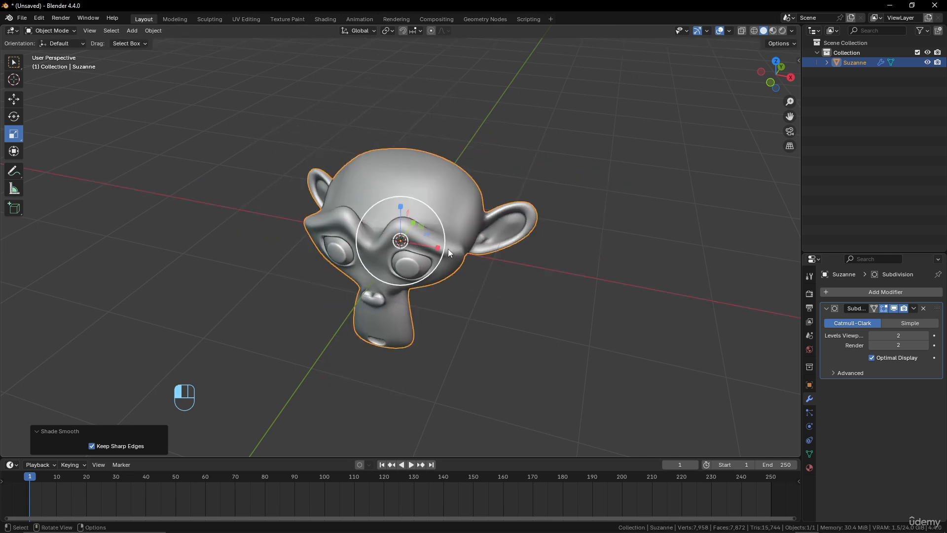
Step: Try scaling the monkey head along Z and in the XY plane with the gizmo handles, undoing the applied resize
drag(401, 208, 401, 194)
right_click(400, 194)
mouse_move(427, 235)
mouse_down()
mouse_move(447, 220)
mouse_move(425, 233)
mouse_up()
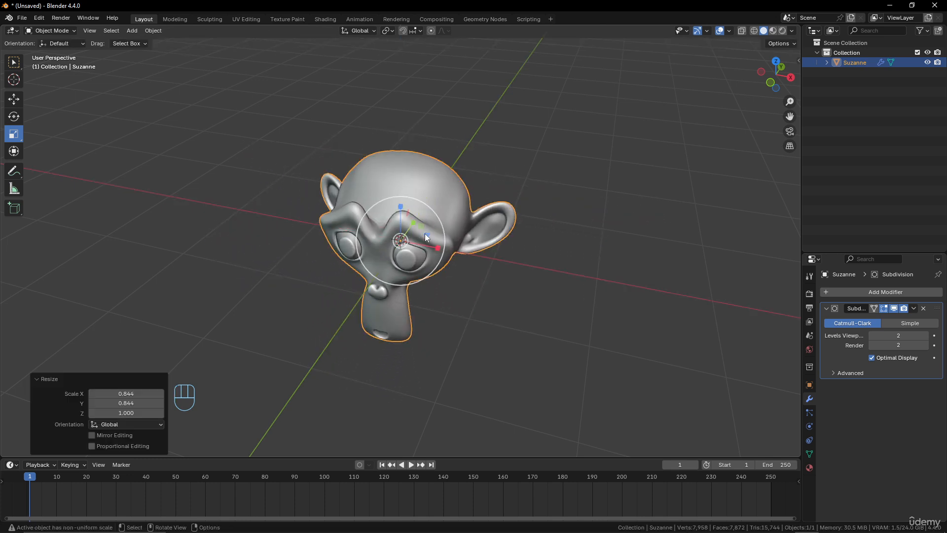
key(ctrl+z)
scroll(451, 254, up, 4)
scroll(452, 254, down, 3)
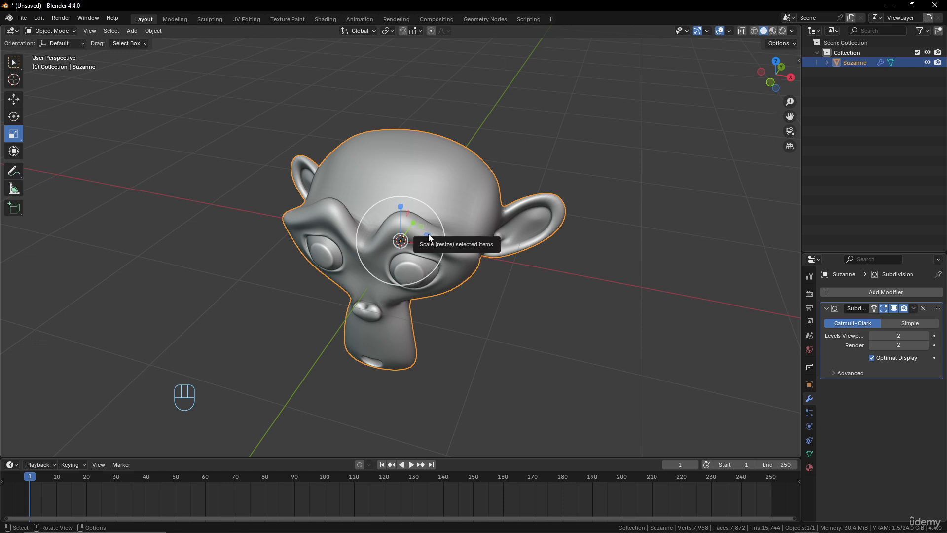
drag(429, 235, 449, 259)
right_click(449, 258)
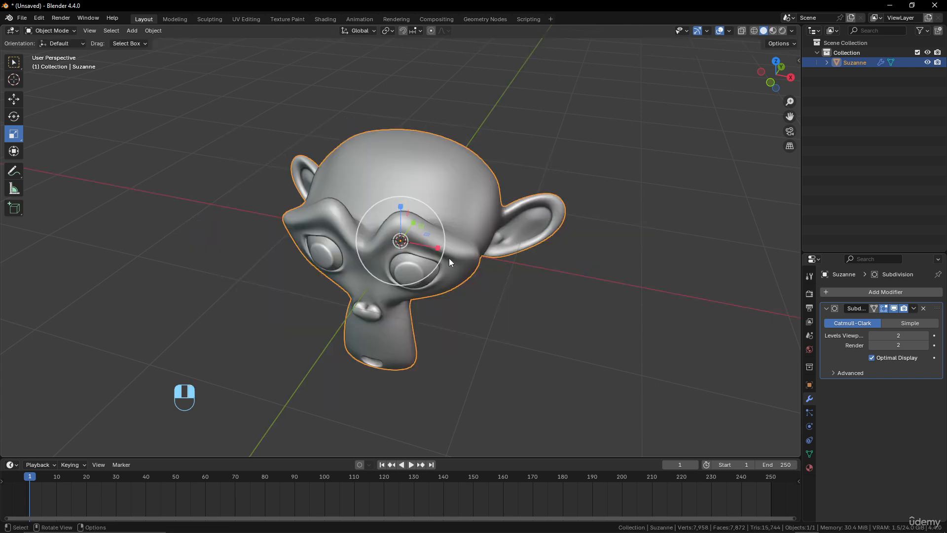
Step: Scale the monkey head by about 3.38 along X and Z together with the Scale gizmo, leaving Y at 1
drag(422, 226, 476, 182)
scroll(556, 292, down, 10)
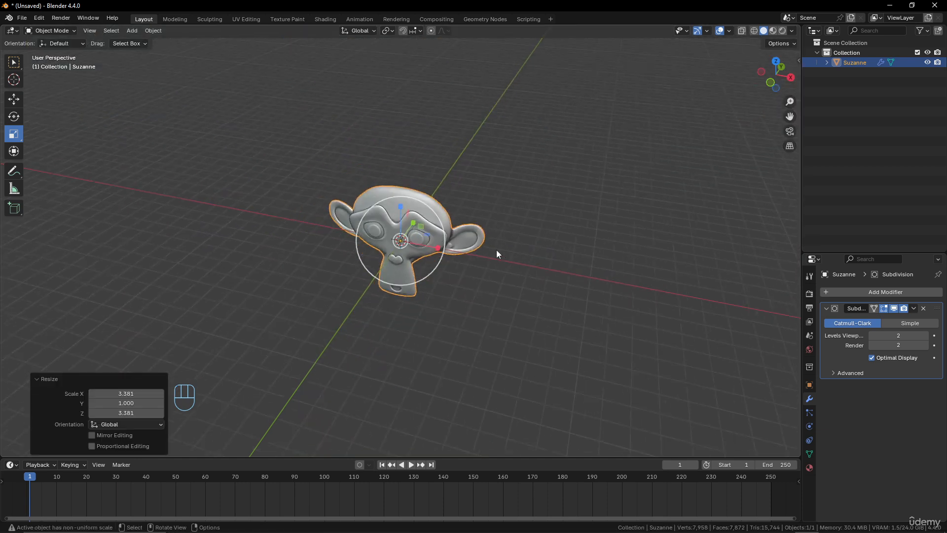
middle_drag(497, 249, 560, 238)
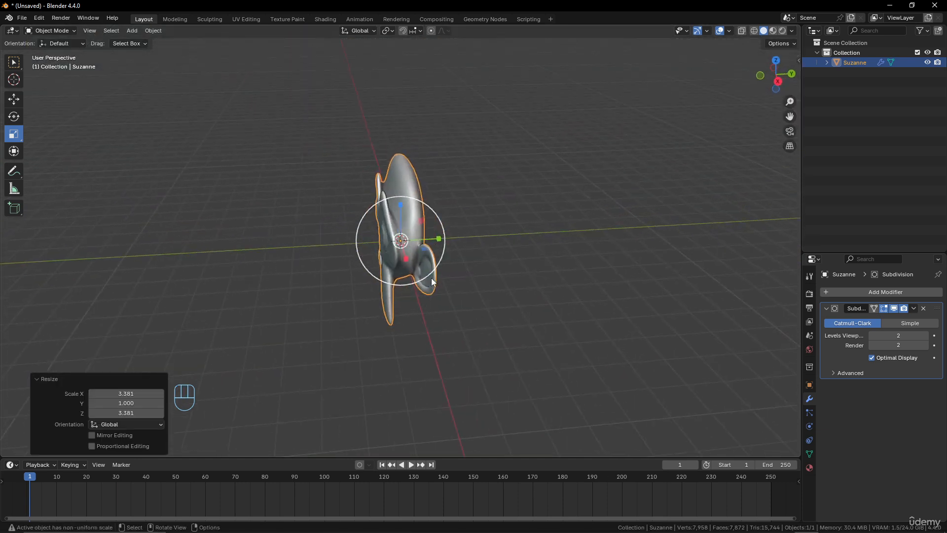
Step: Undo the last resize of the monkey head along X and Z
middle_drag(500, 240, 487, 295)
key(ctrl+z)
scroll(492, 290, up, 4)
scroll(489, 292, up, 4)
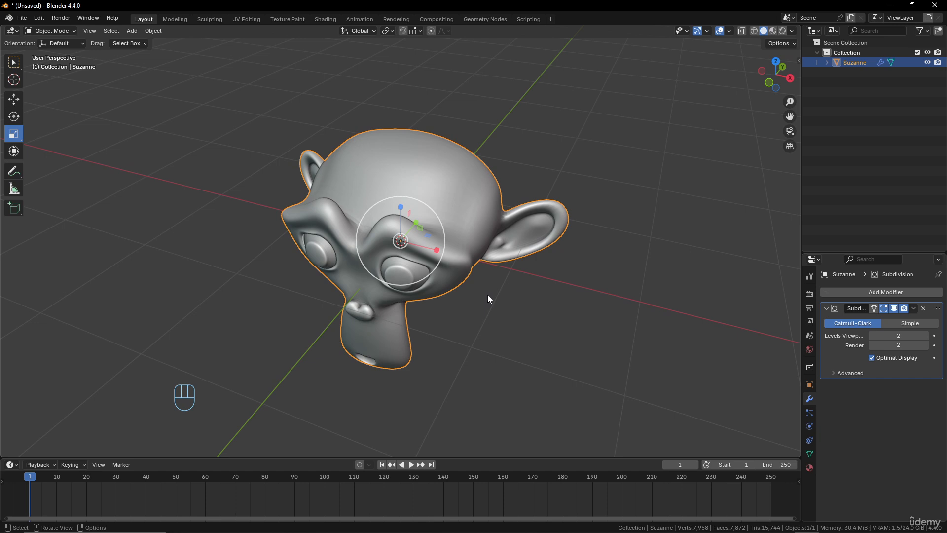
Step: Try scaling the monkey head along global X, and by about 2.5 in Y and Z with X locked, undoing the resize
key(s)
key(x)
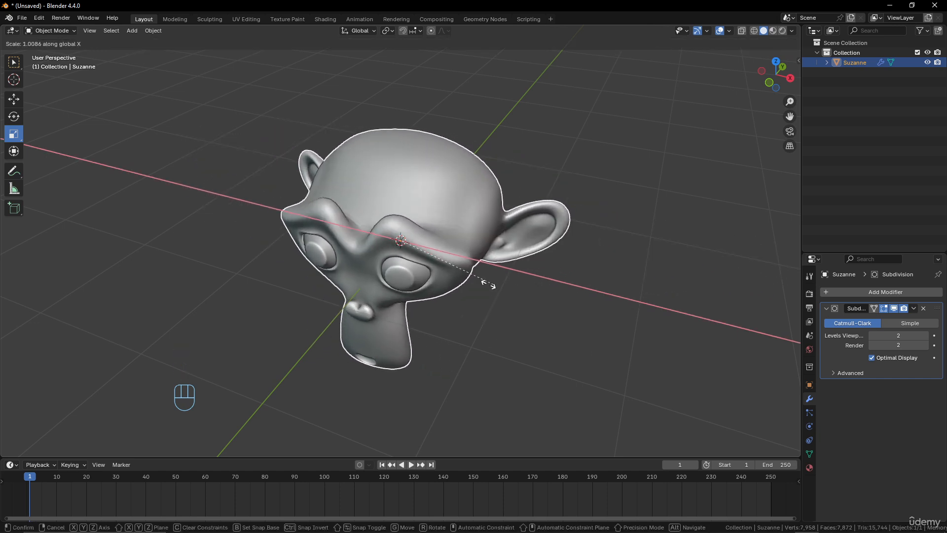
click(480, 286)
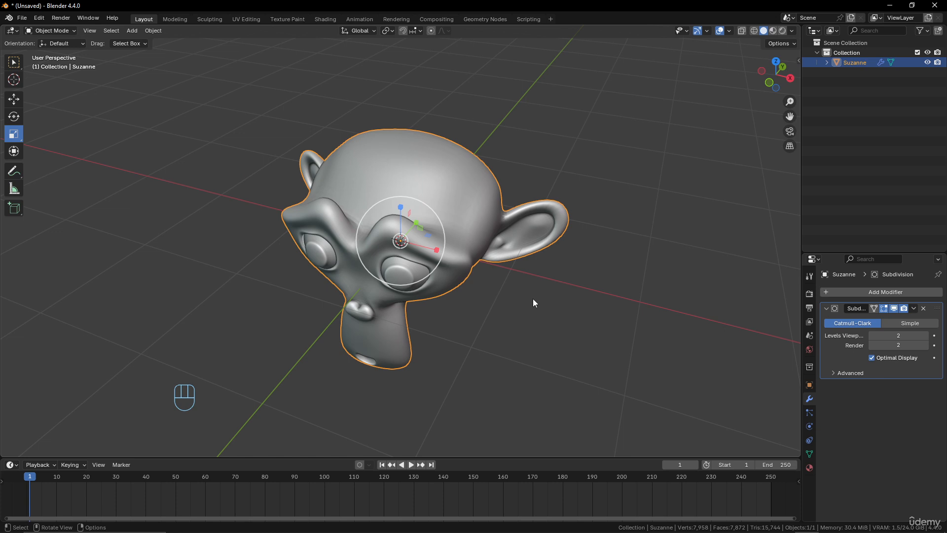
key(s)
key(shift)
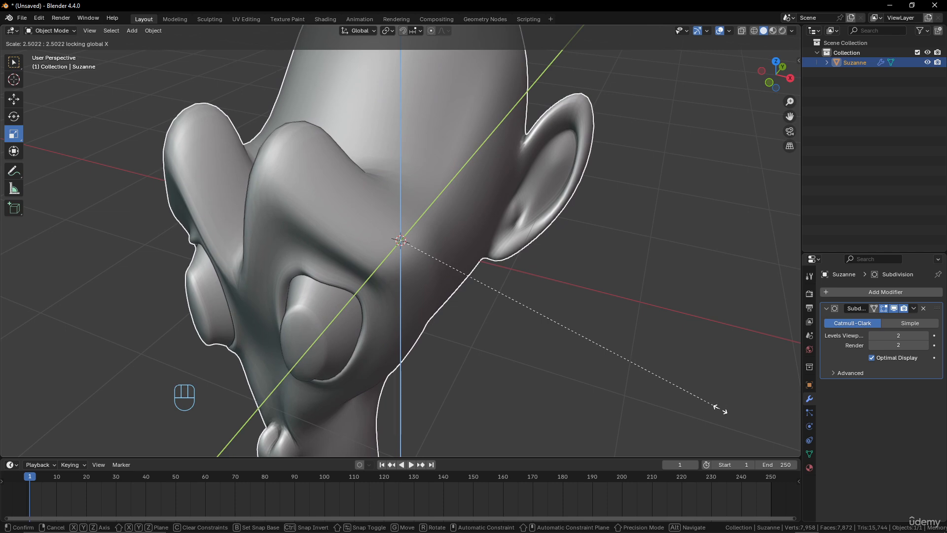
click(720, 409)
scroll(555, 241, down, 6)
middle_drag(500, 215, 458, 291)
key(ctrl+z)
key(ctrl+z)
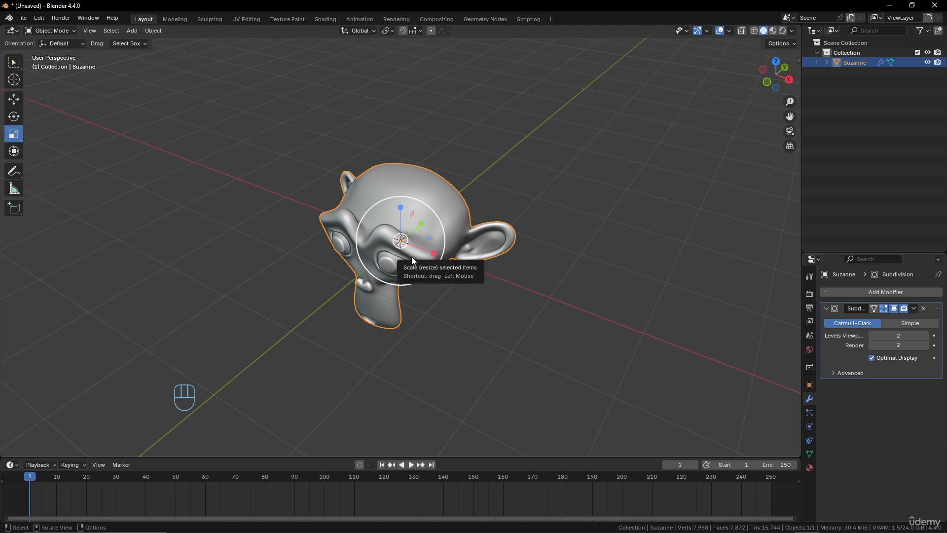
Step: Switch to the Move tool and move the monkey head with Z locked by about -10.7 m in X and -3.64 m in Y
click(18, 104)
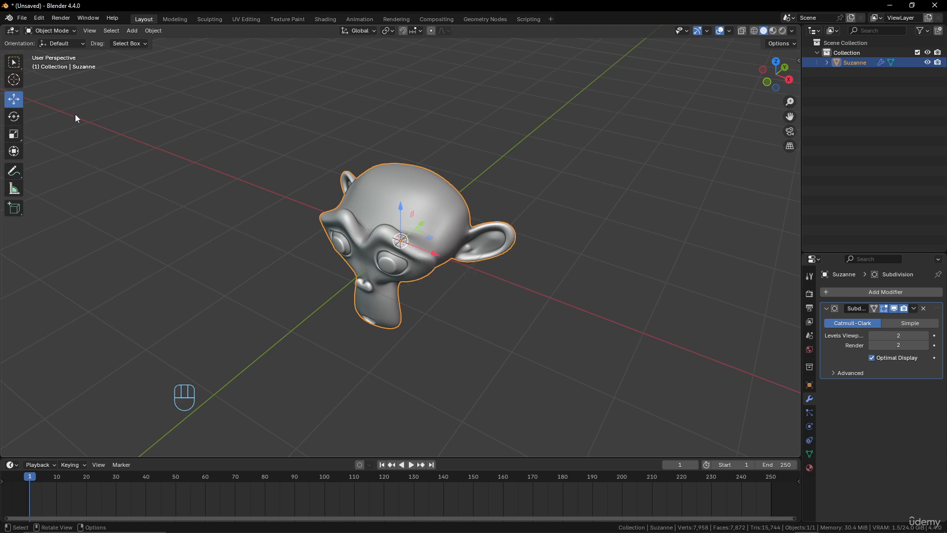
scroll(463, 218, down, 4)
scroll(499, 231, up, 4)
middle_drag(464, 218, 449, 234)
scroll(448, 234, down, 1)
scroll(448, 233, down, 2)
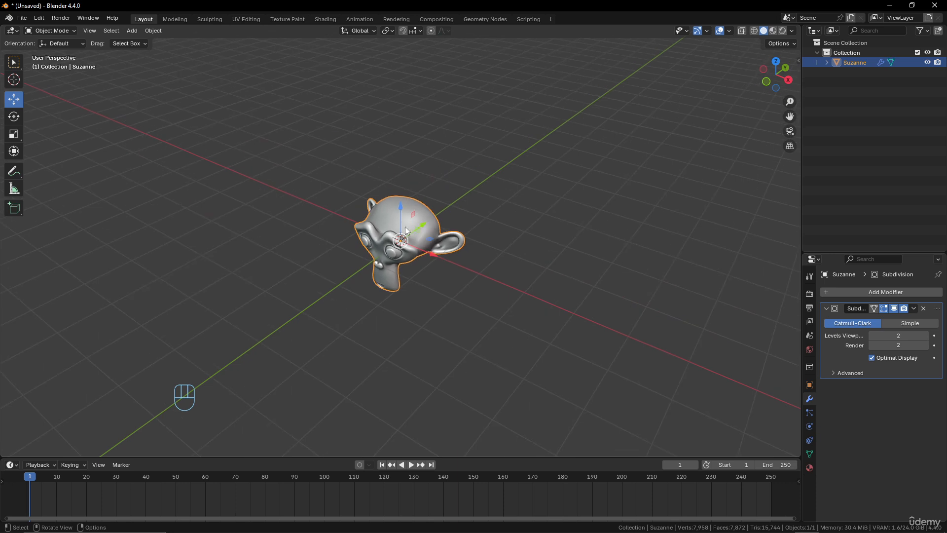
scroll(431, 246, down, 1)
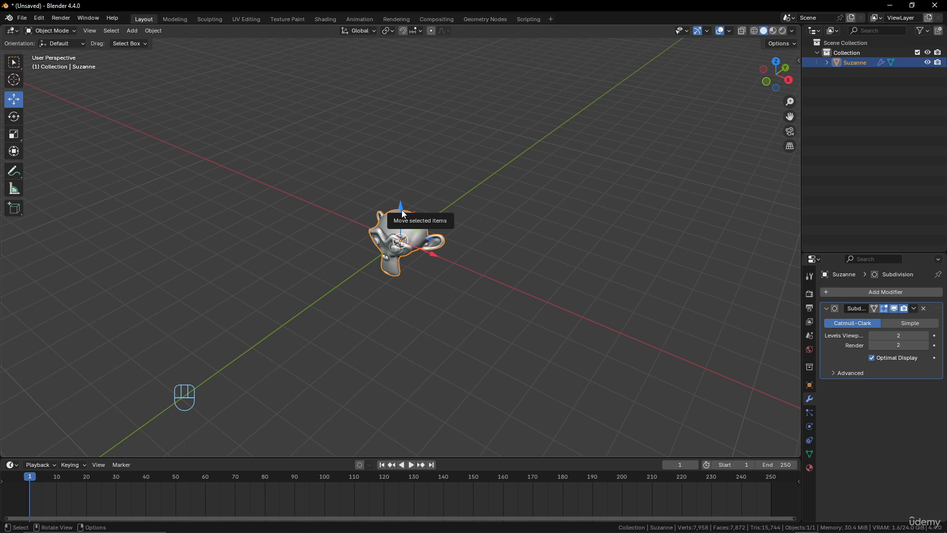
scroll(473, 288, up, 2)
scroll(490, 274, down, 1)
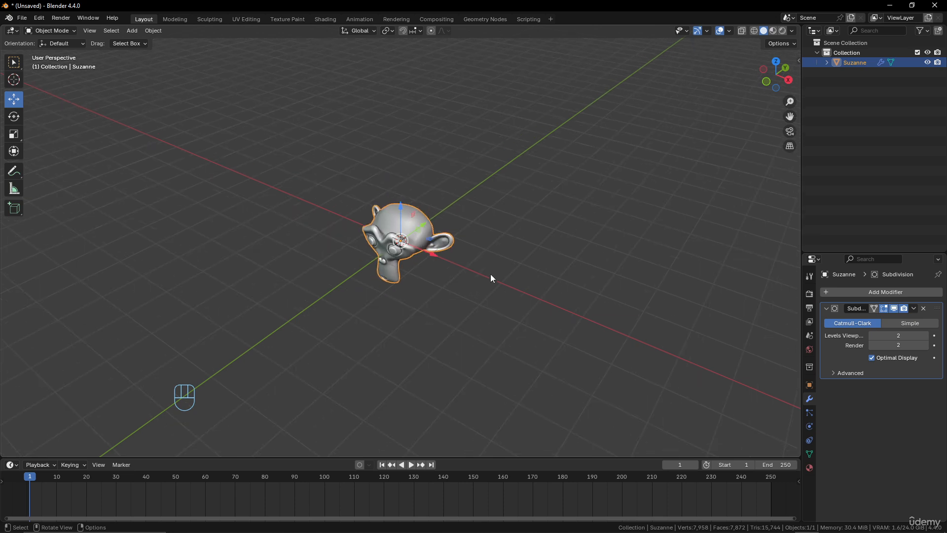
key(g)
key(shift+z)
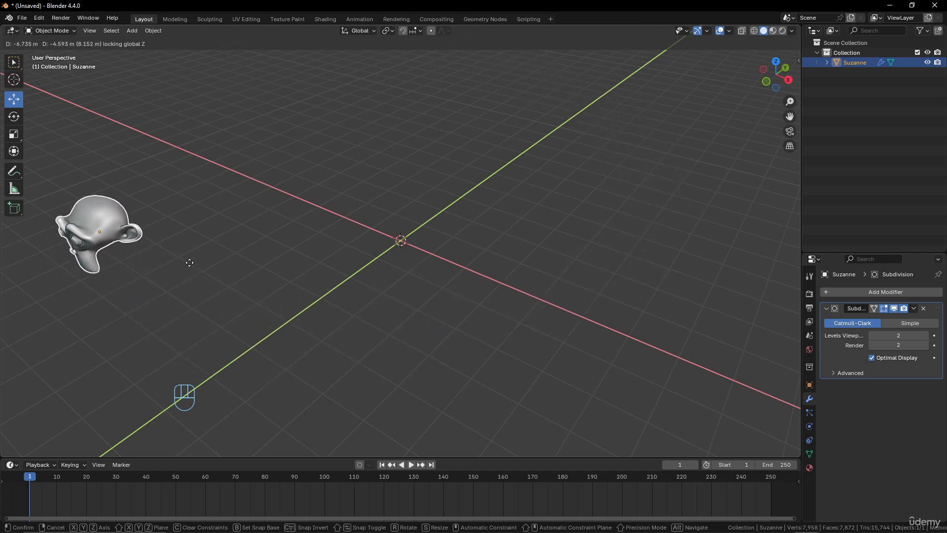
click(154, 212)
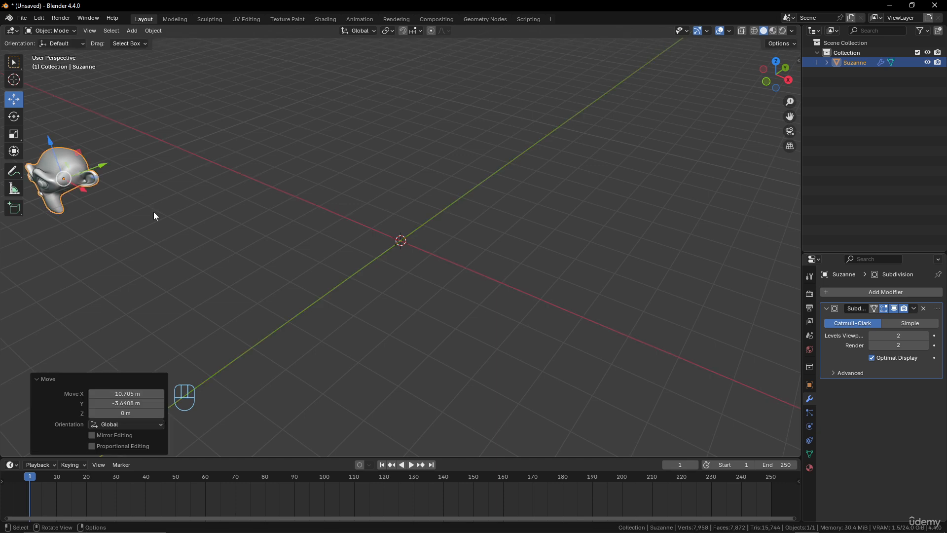
Step: View the scene from the right in orthographic projection, orbit away, and clear the monkey head's location
key(KP_3)
key(KP_5)
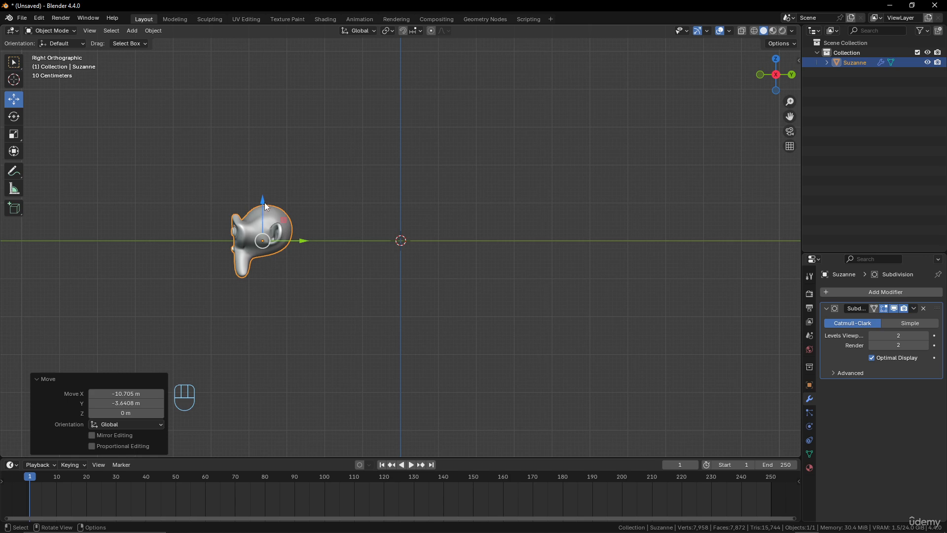
middle_drag(301, 284, 398, 315)
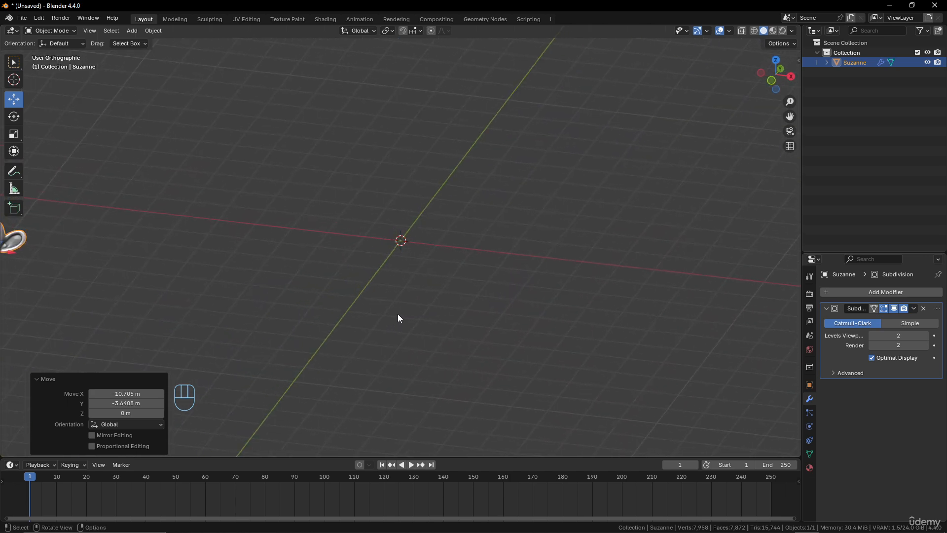
key(alt)
key(alt+g)
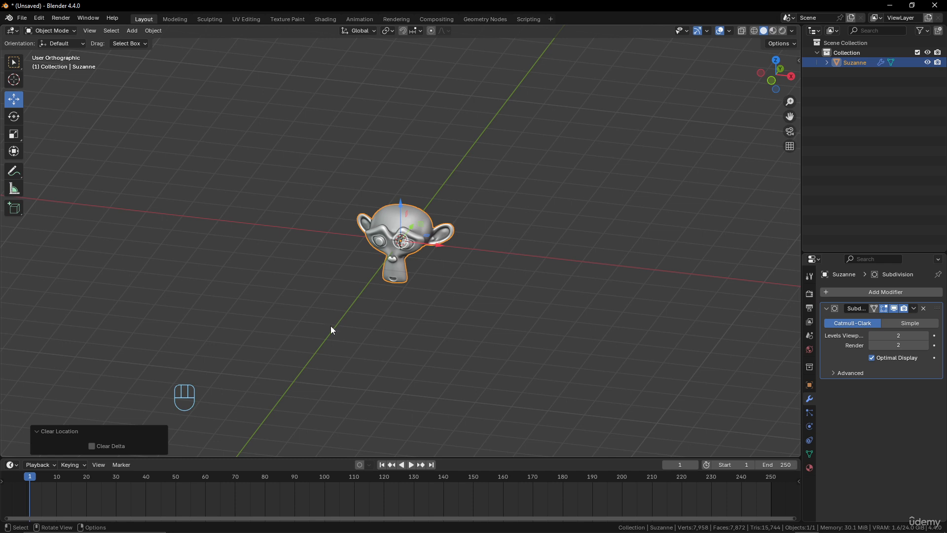
Step: Transform the monkey head freely: move about 5.35, 3.04 and 1.64 m in X, Y and Z, rotate about 123° in the view, scale to about 0.268
key(g)
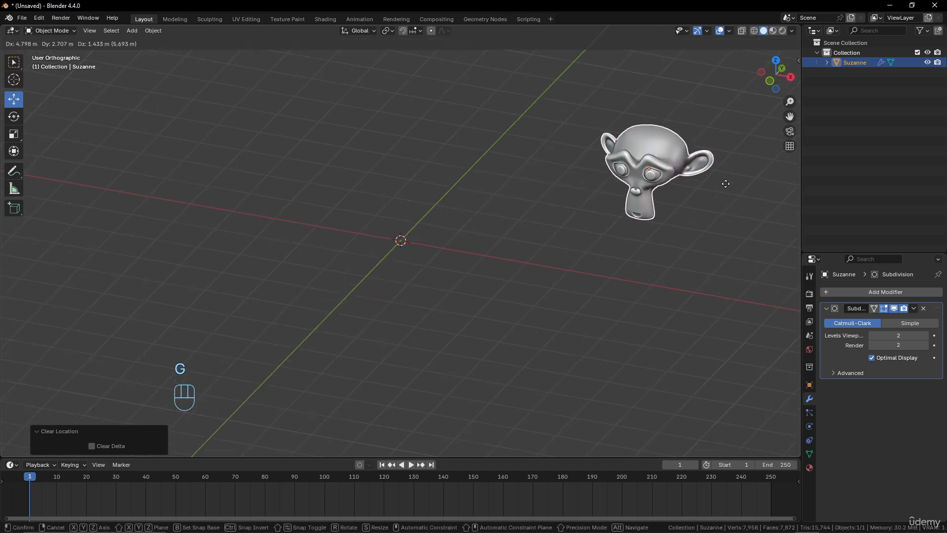
click(727, 185)
key(r)
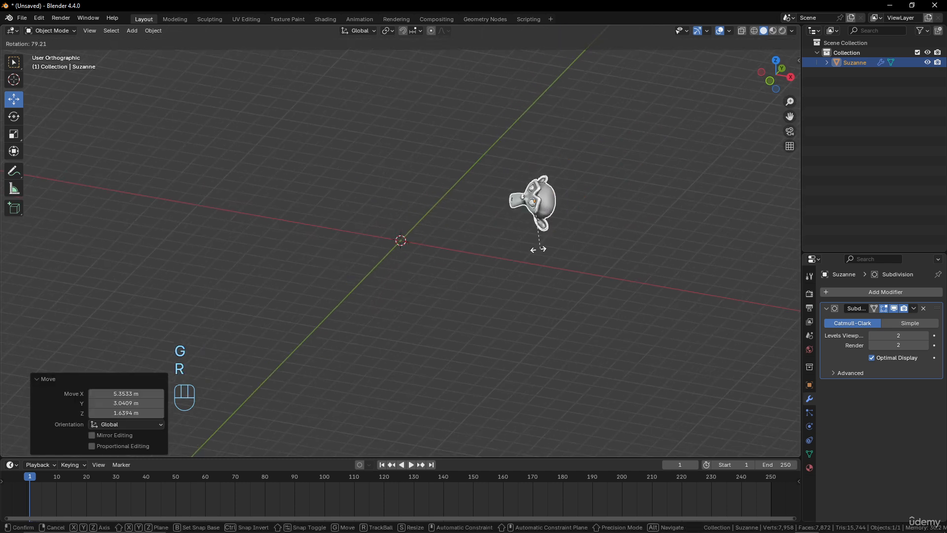
click(487, 271)
key(s)
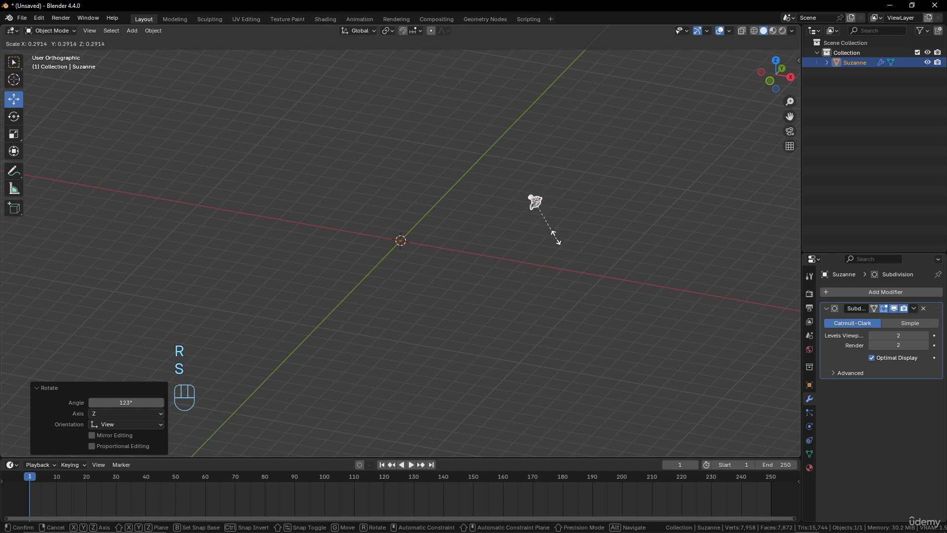
click(559, 240)
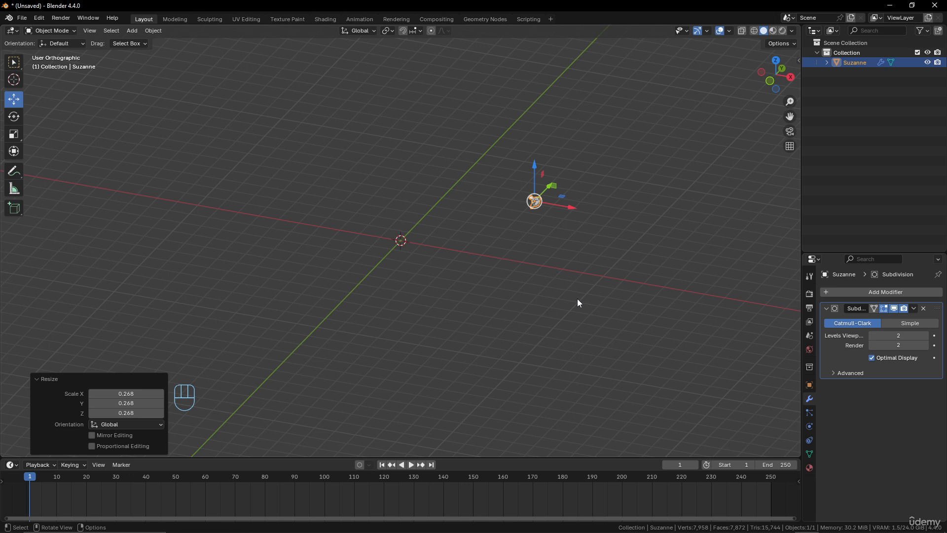
Step: Clear the monkey head's location, rotation and scale to their default values
key(alt+g)
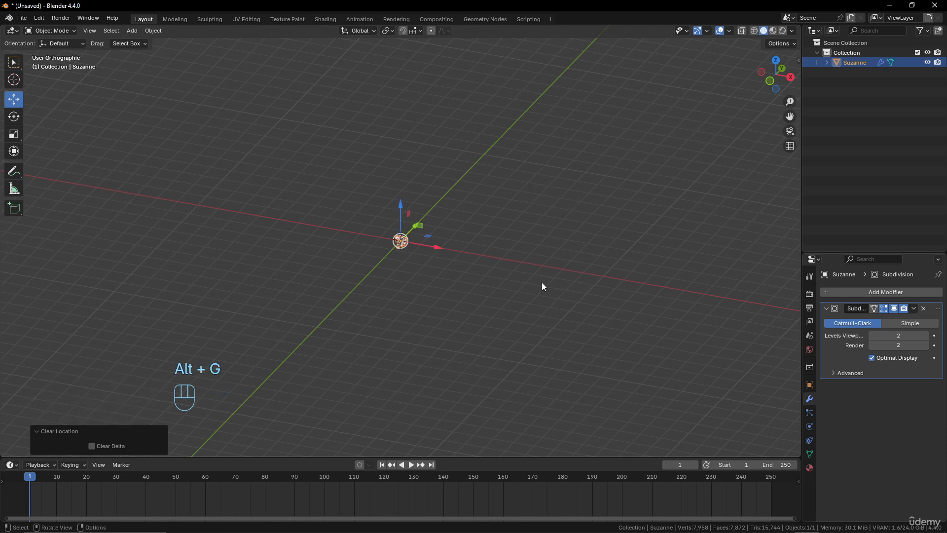
key(alt+r)
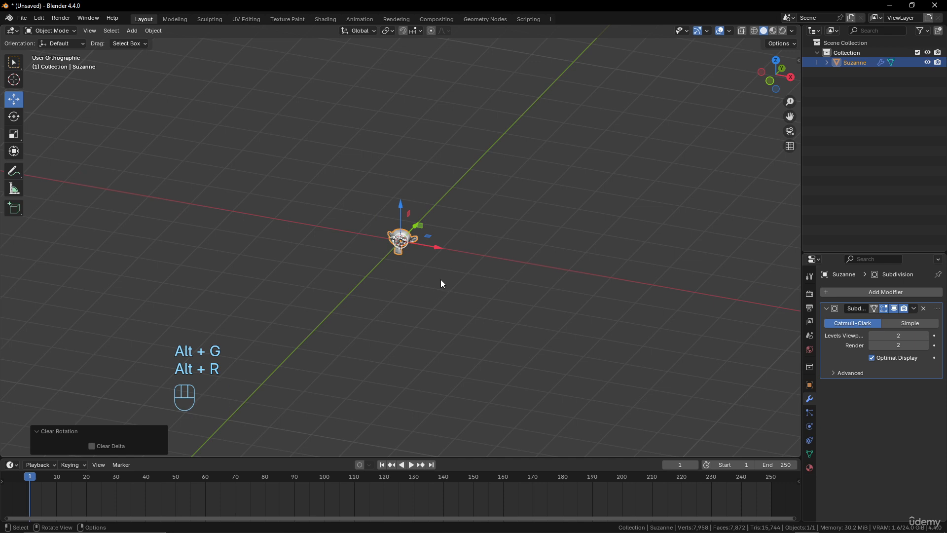
key(alt+s)
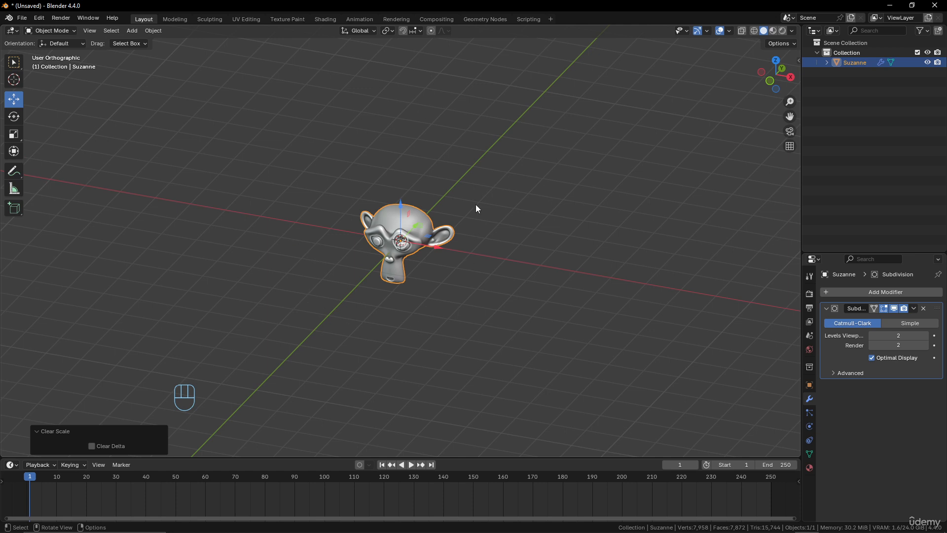
Step: Show the item's transform values and move the monkey head by about 4.27 m in X, 2.62 m in Y and 1.68 m in Z
click(798, 61)
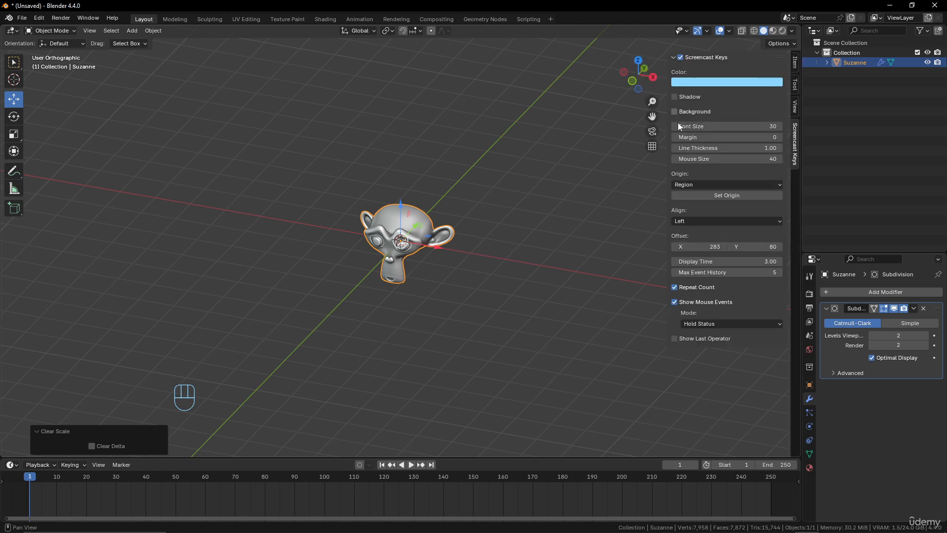
click(794, 62)
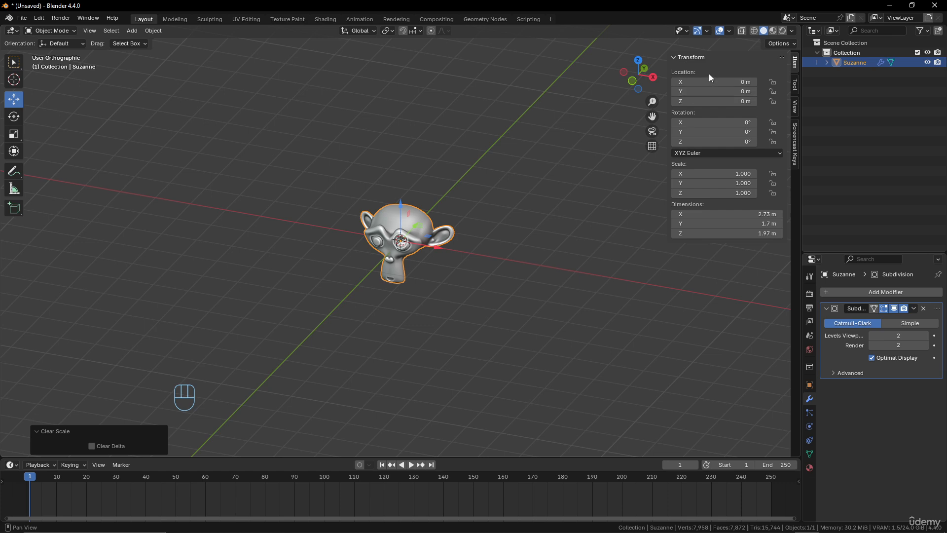
key(g)
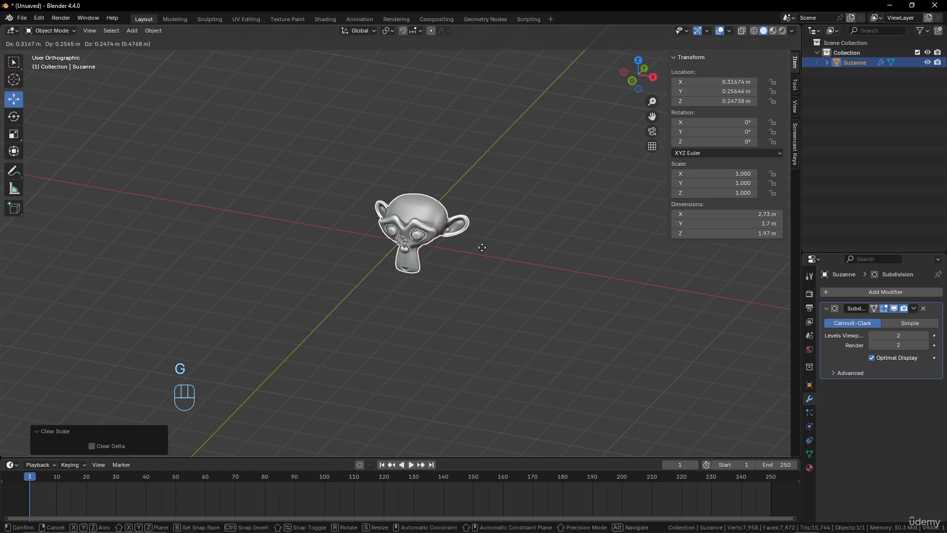
click(641, 193)
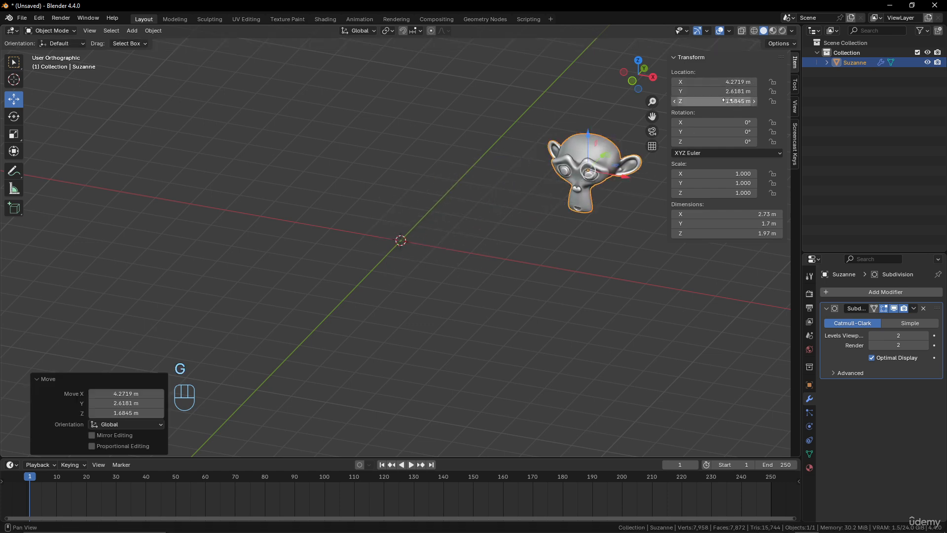
Step: Rotate the monkey head by about 89.2° around the view axis and scale it uniformly to about 0.613
key(r)
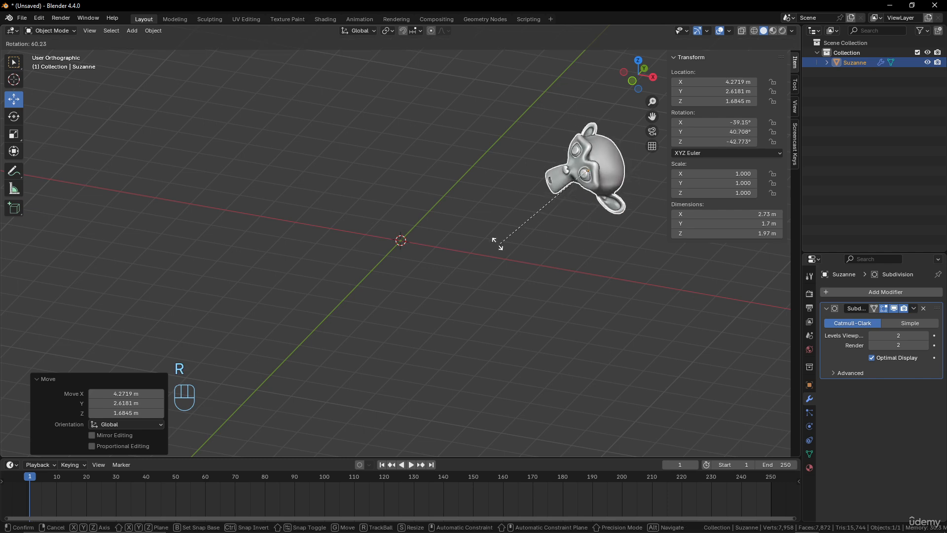
click(440, 201)
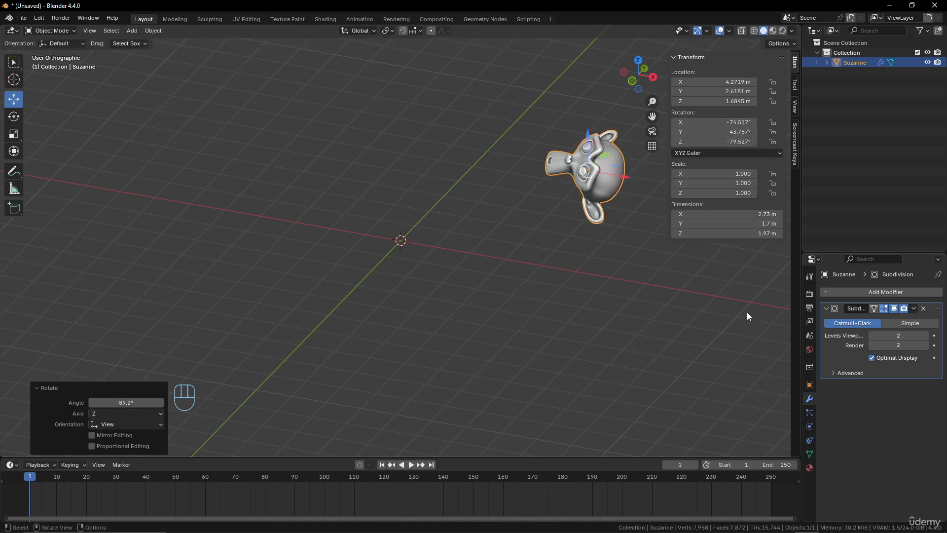
key(s)
click(686, 257)
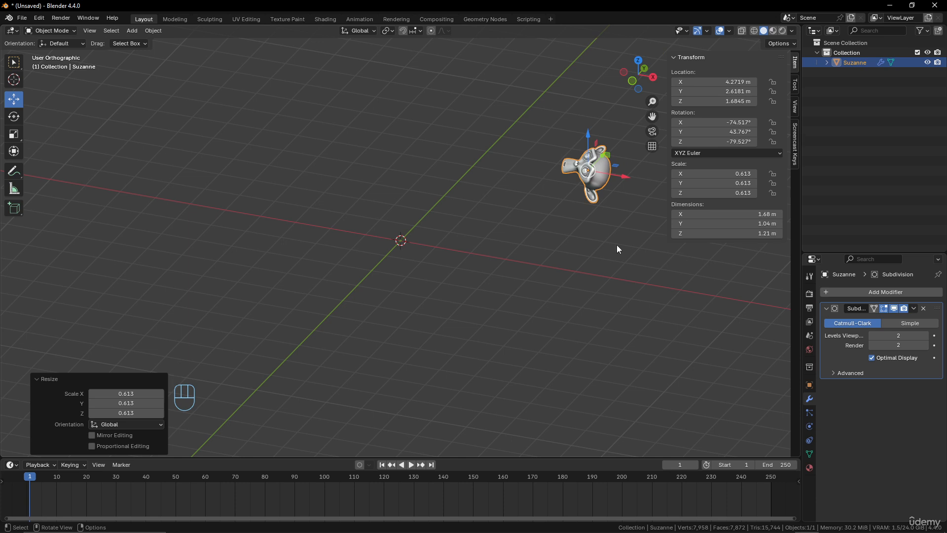
Step: Reset the moved, rotated and shrunken monkey head by clearing its location, rotation and scale
key(alt+g)
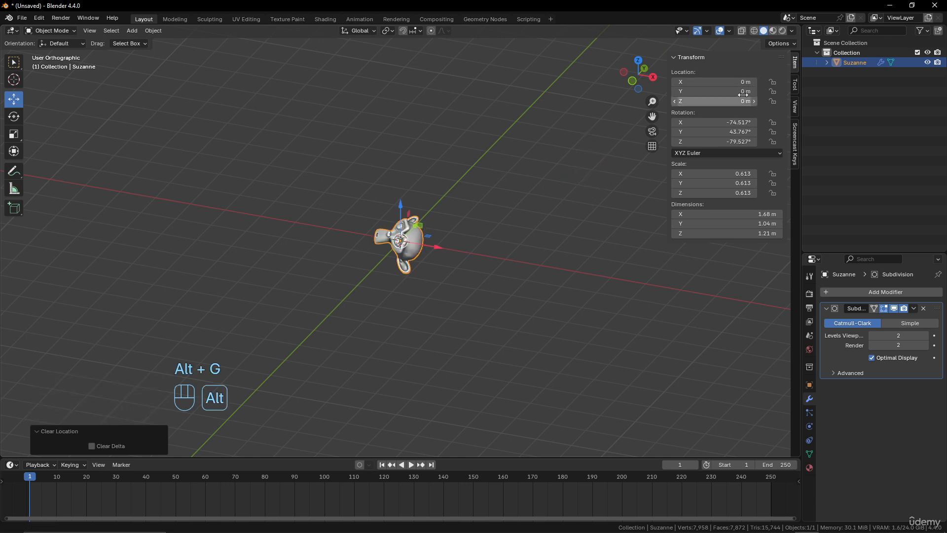
key(alt+r)
key(alt+r)
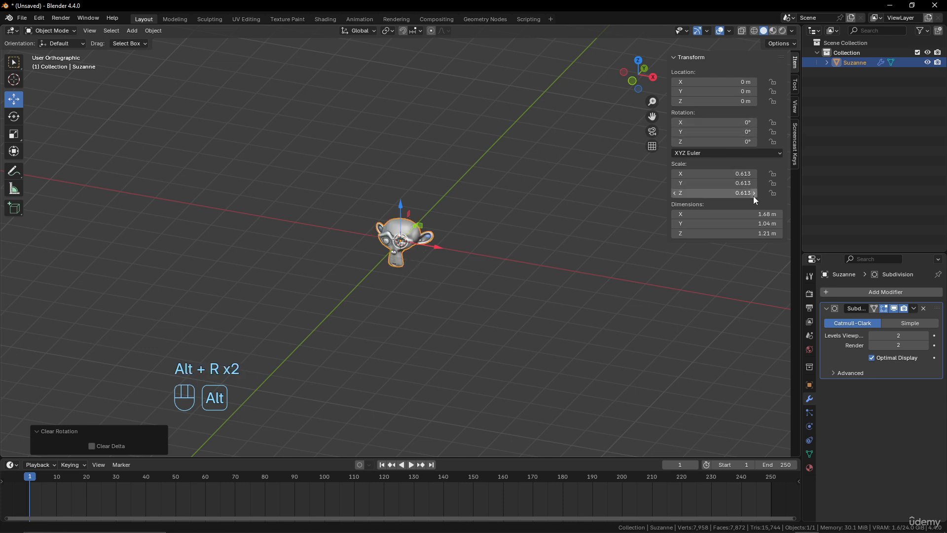
key(alt+s)
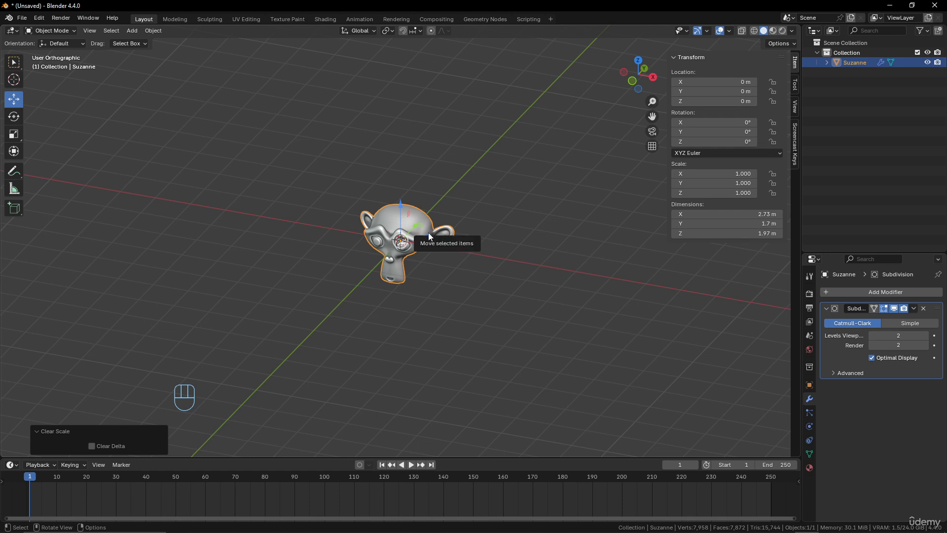
Step: Set the monkey head's X, Y and Z scale values to 0 all at once
drag(714, 173, 713, 193)
text(0)
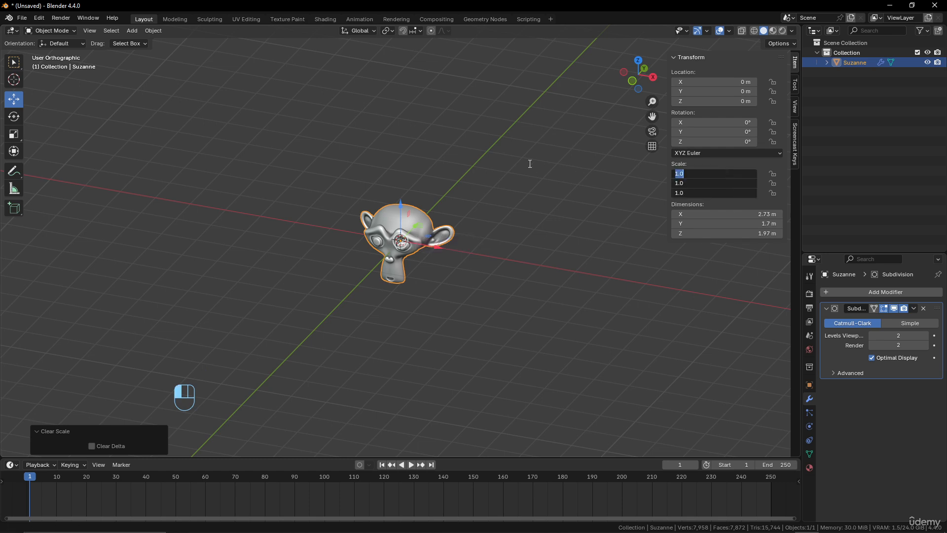
key(Return)
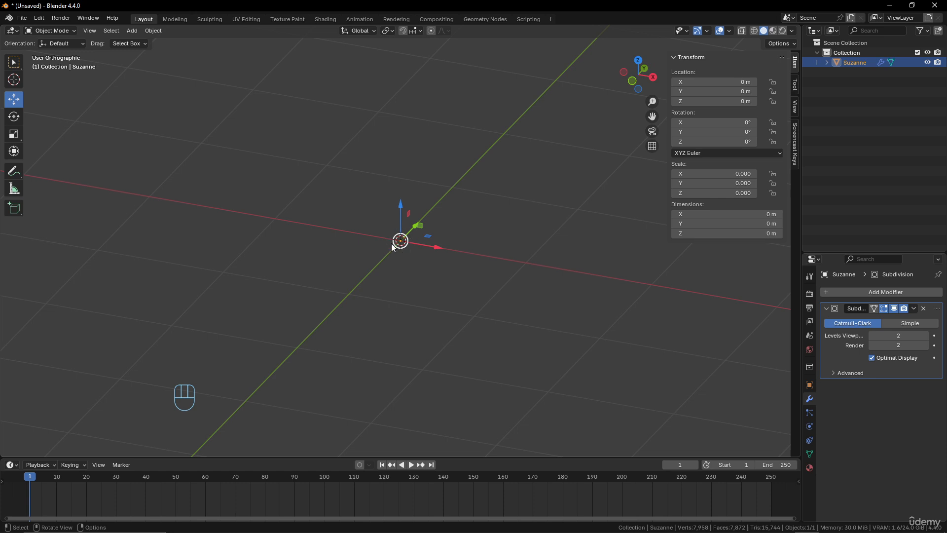
Step: Set the monkey head's X, Y and Z scale values together to 1
drag(714, 193, 759, 172)
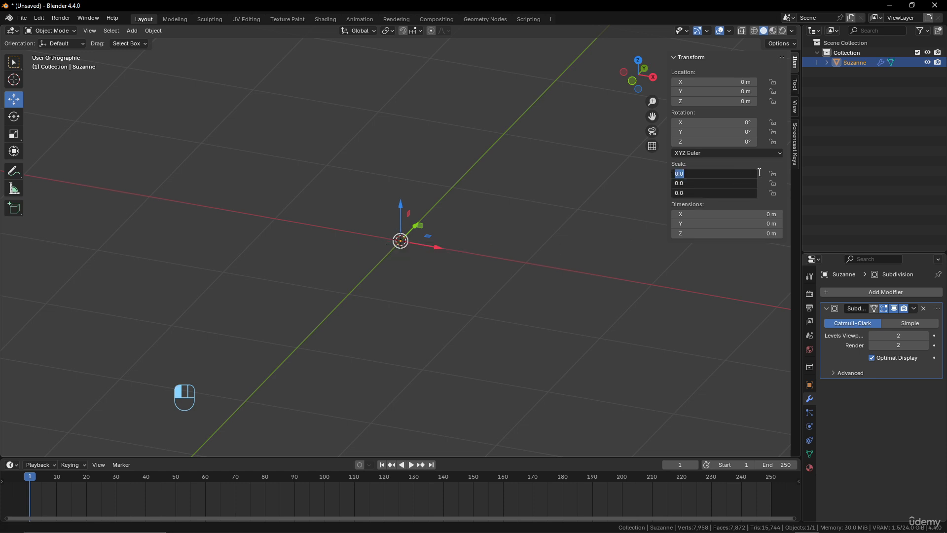
text(1)
key(Return)
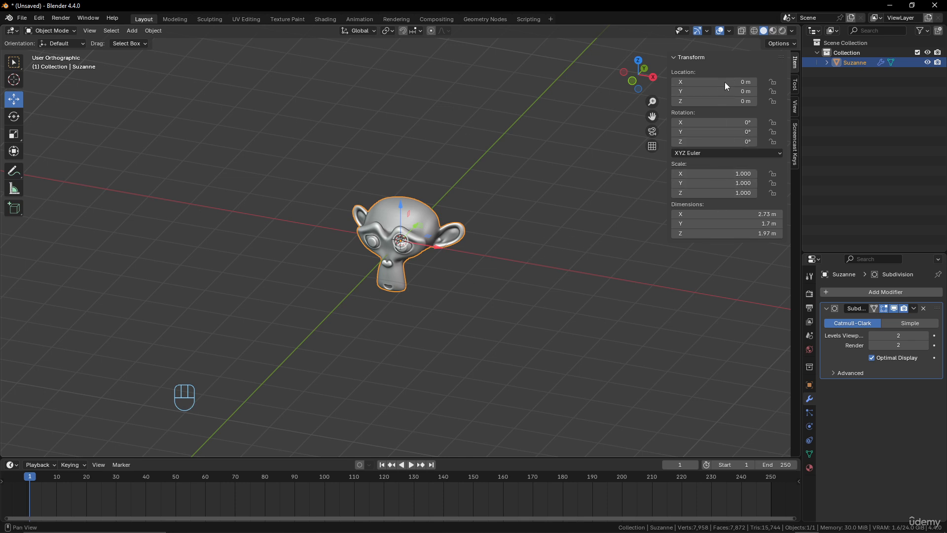
Step: Stretch the monkey head's X dimension to about 5.43 m and undo the stretch
scroll(472, 206, down, 2)
scroll(481, 210, up, 4)
middle_drag(484, 212, 479, 209)
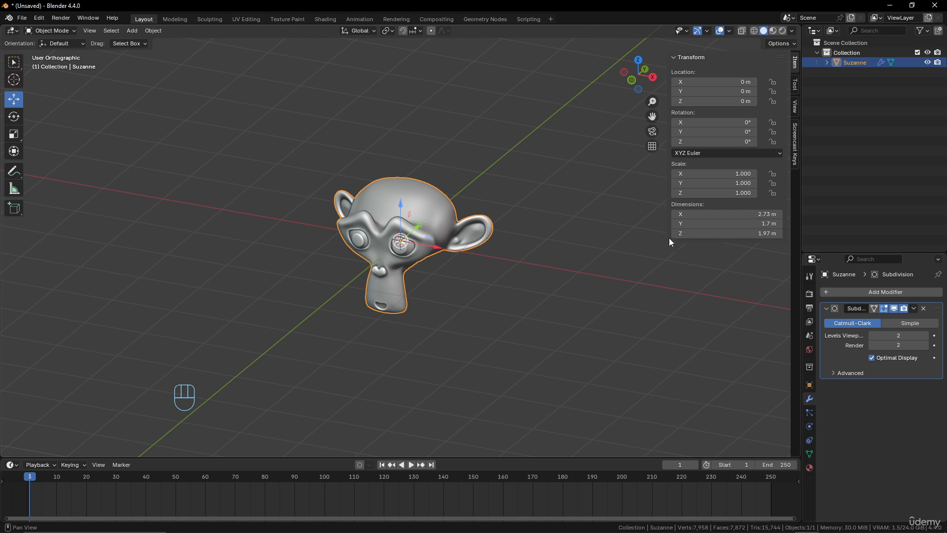
drag(725, 213, 809, 213)
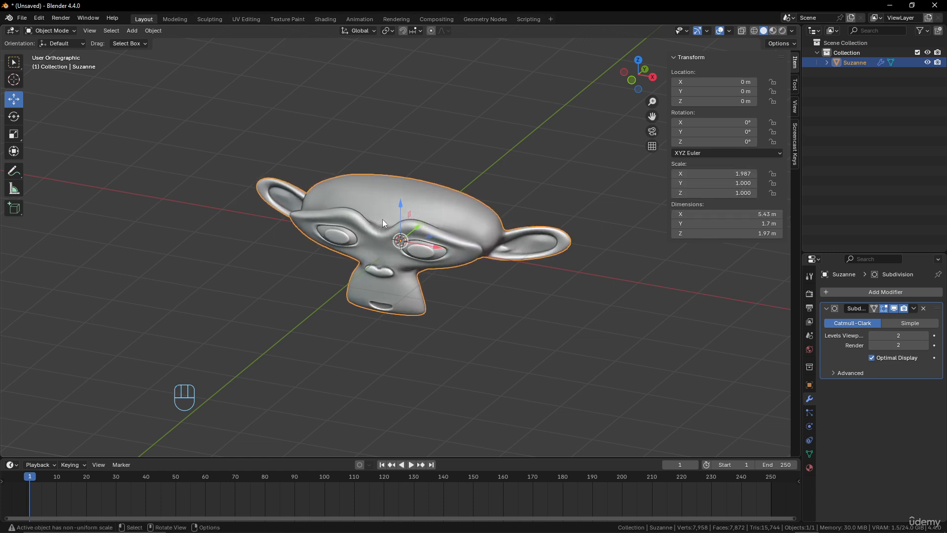
key(ctrl+z)
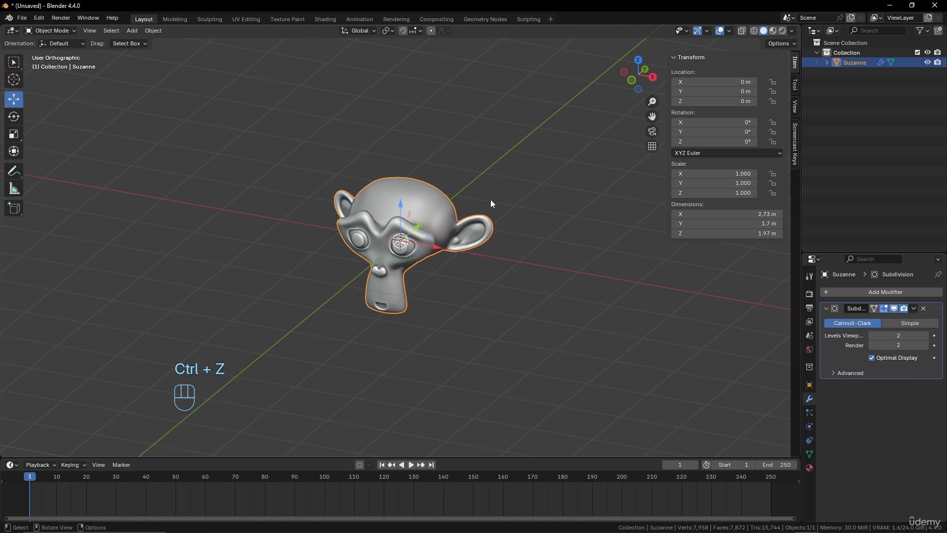
scroll(384, 169, down, 3)
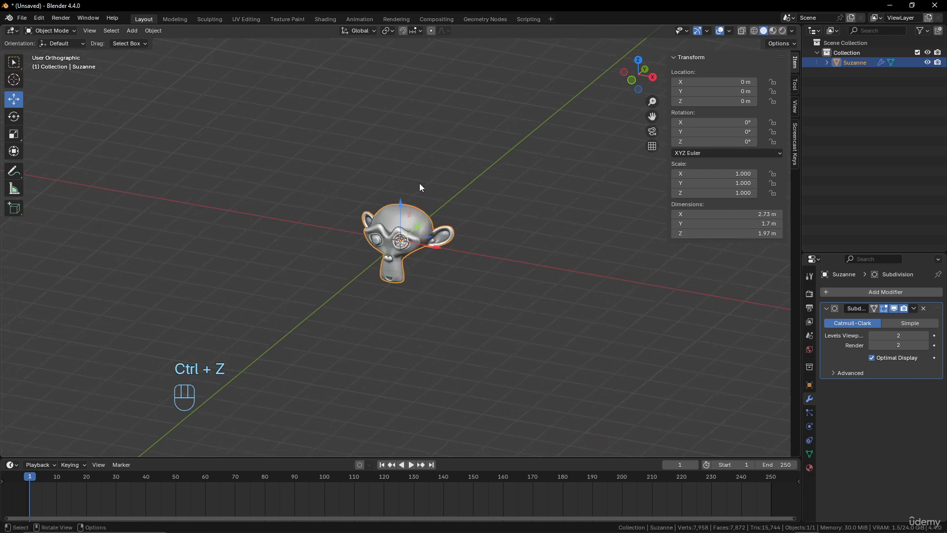
key(g)
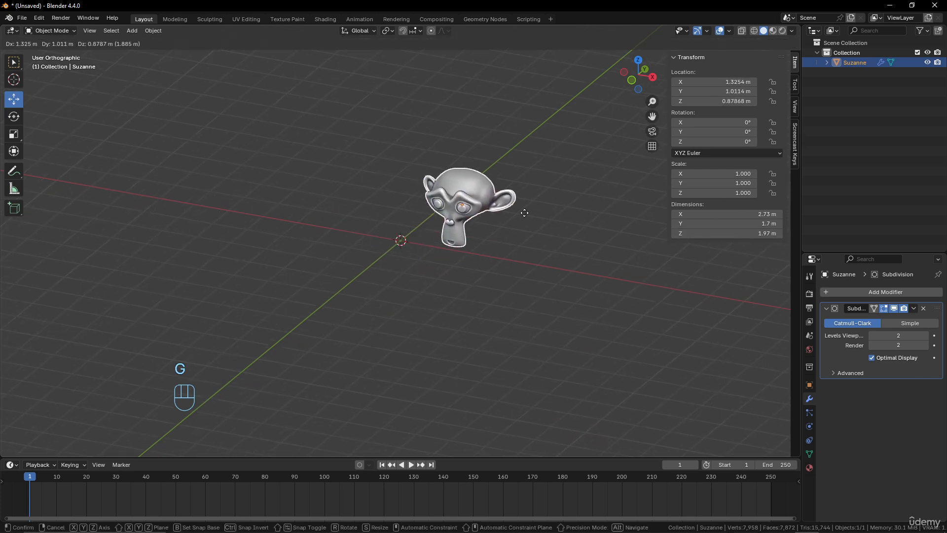
right_click(525, 212)
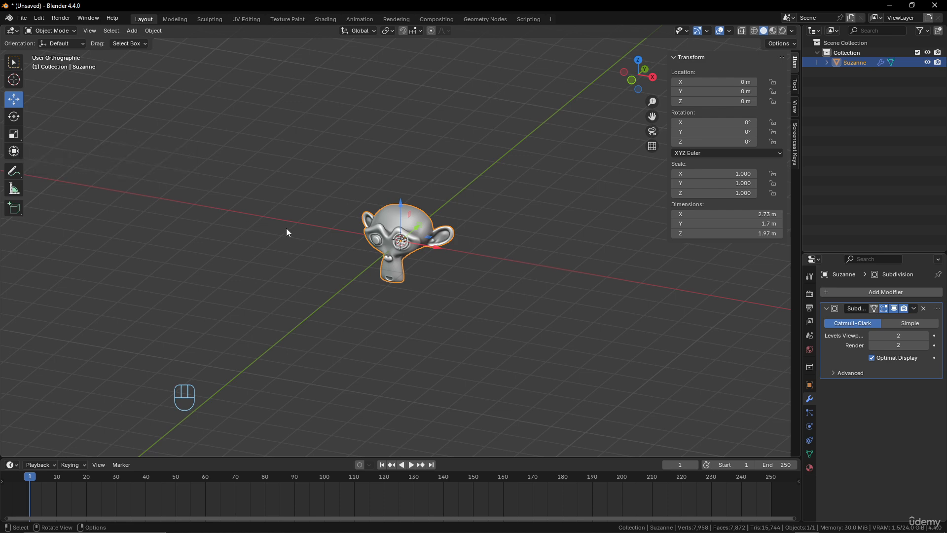
Step: Activate the Rotate tool and compare its gizmo with the monkey head at different zoom levels
scroll(294, 231, up, 3)
scroll(294, 230, down, 4)
scroll(294, 231, up, 2)
scroll(294, 229, down, 2)
click(17, 119)
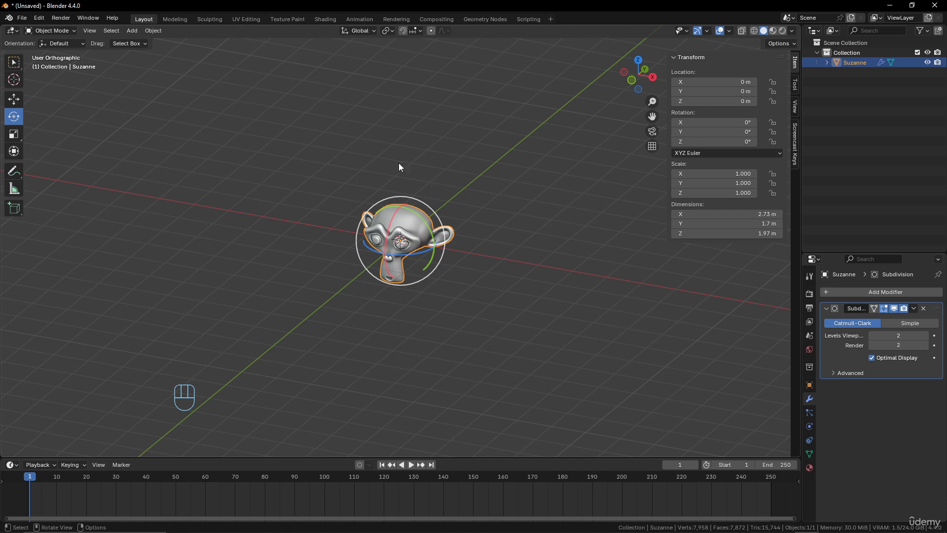
scroll(495, 266, up, 4)
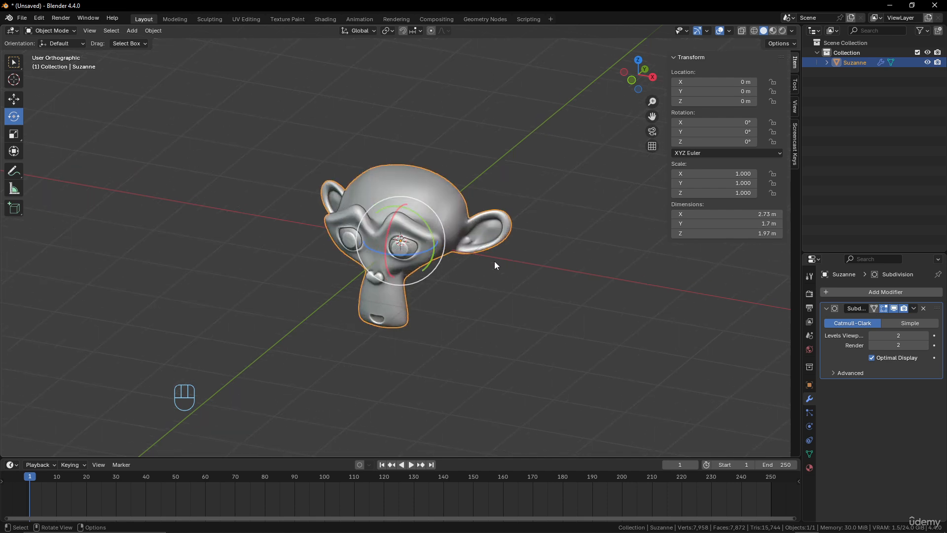
scroll(494, 261, down, 2)
scroll(490, 197, up, 1)
scroll(491, 207, down, 3)
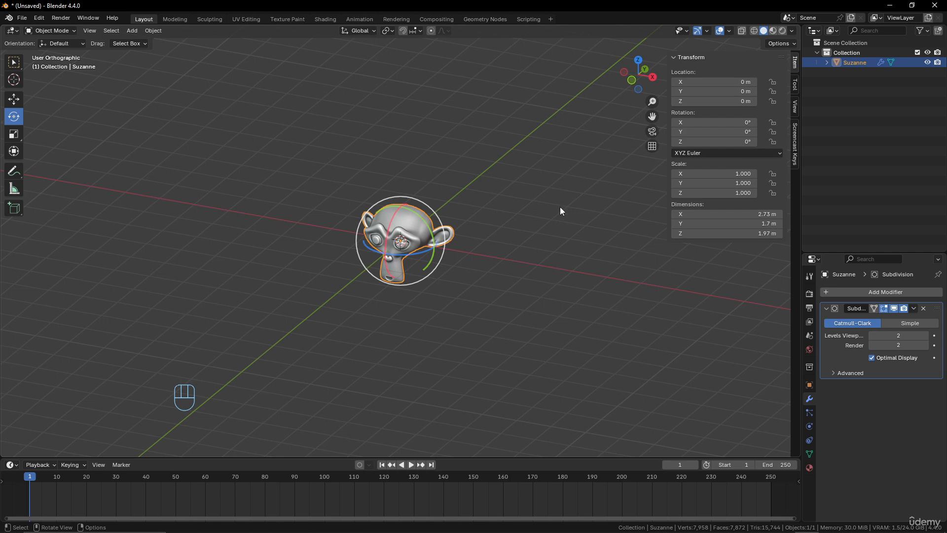
scroll(561, 207, up, 2)
scroll(561, 206, down, 3)
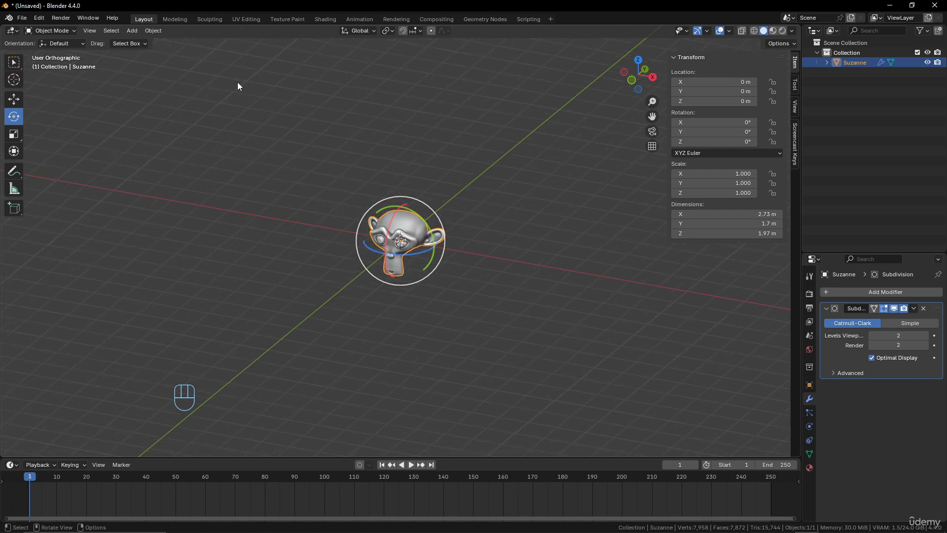
Step: Switch to the Select Box tool and try the move, rotate and scale commands on the monkey head, cancelling each
click(13, 62)
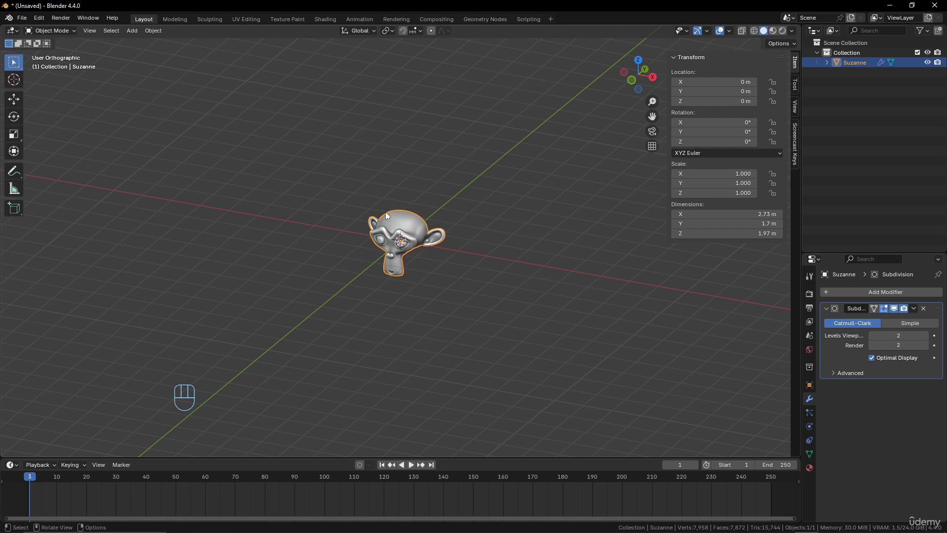
scroll(482, 267, up, 3)
scroll(469, 252, down, 3)
key(g)
key(r)
right_click(525, 303)
key(s)
right_click(487, 317)
Step: Try the X scale and rotation handles of the combined Transform gizmo on the monkey head, and return to Select Box
click(14, 151)
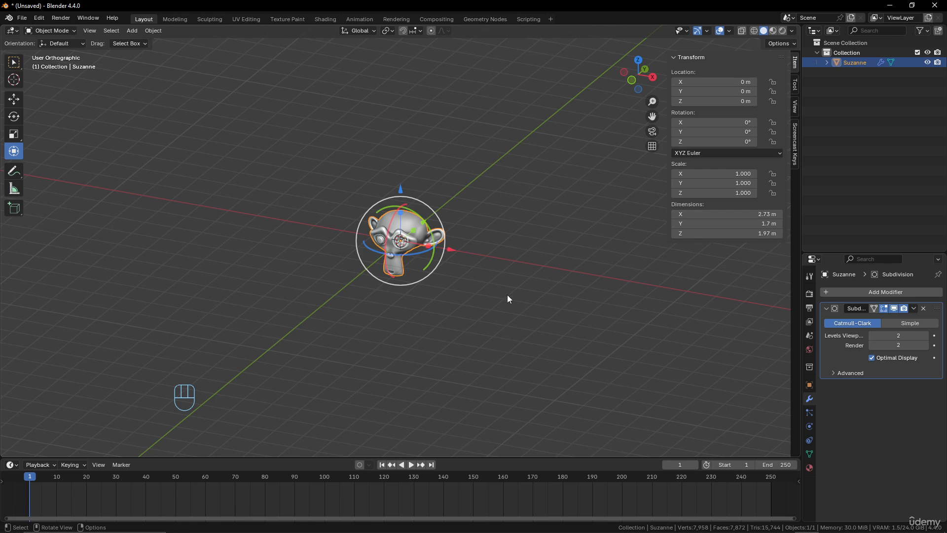
scroll(508, 295, up, 2)
scroll(505, 295, down, 3)
scroll(505, 295, up, 3)
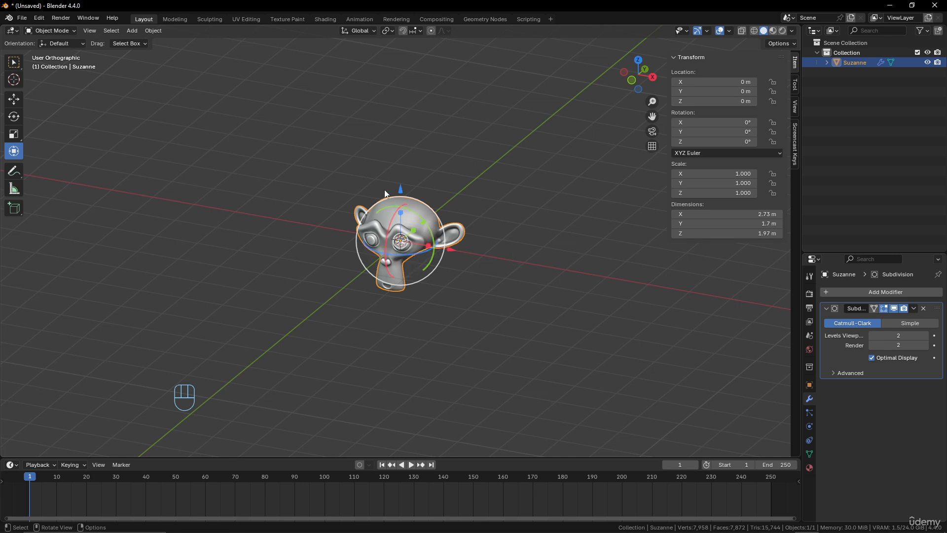
drag(428, 245, 446, 250)
right_click(446, 249)
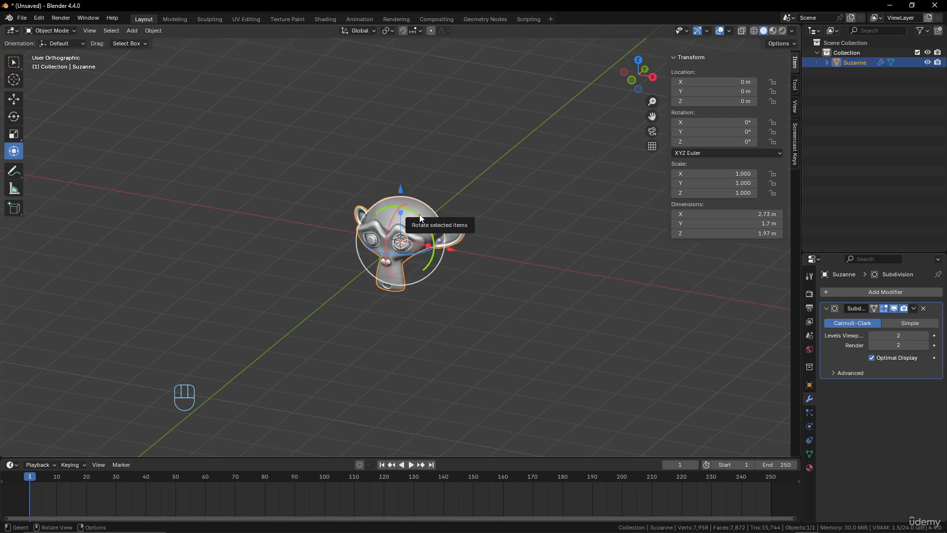
drag(418, 219, 403, 168)
right_click(420, 209)
right_click(403, 168)
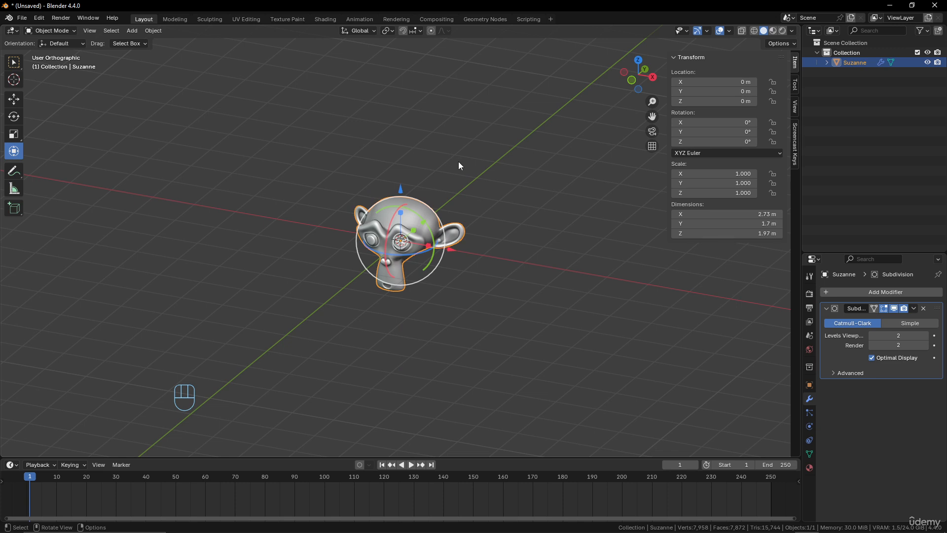
scroll(436, 246, up, 2)
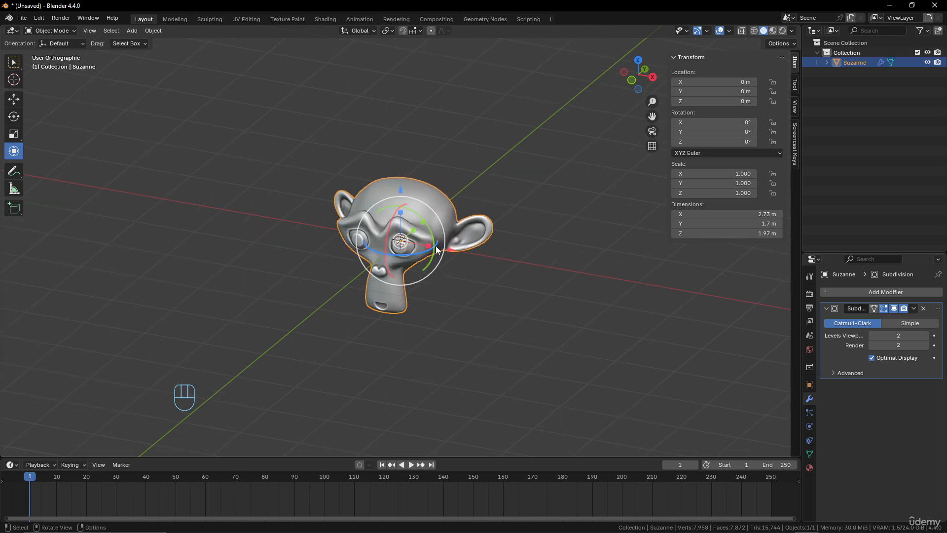
scroll(436, 245, down, 4)
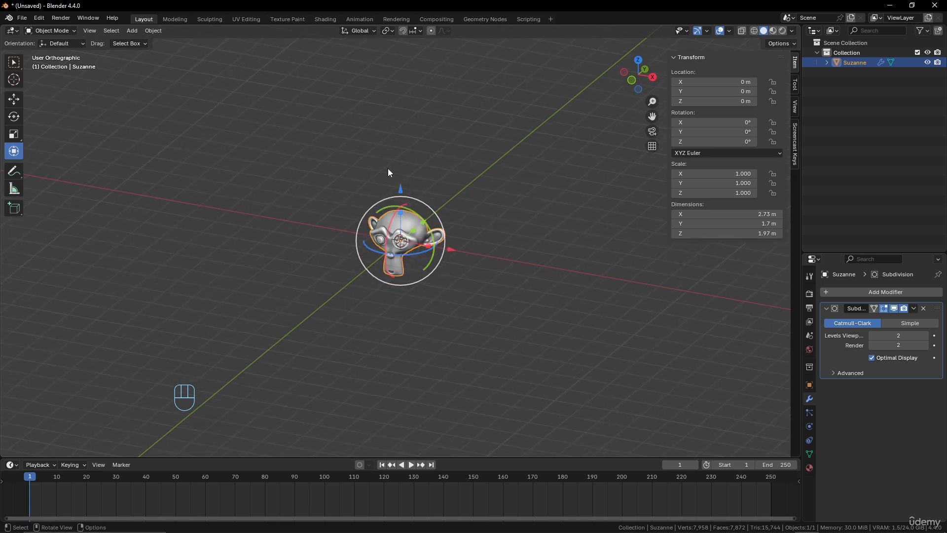
click(12, 65)
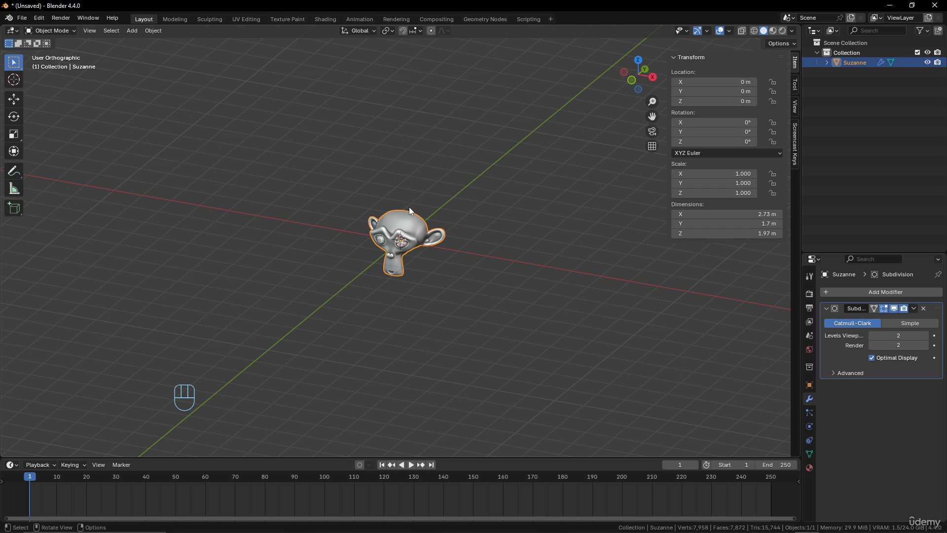
Step: Move the monkey head exactly 5 m along the global X axis
key(g)
key(x)
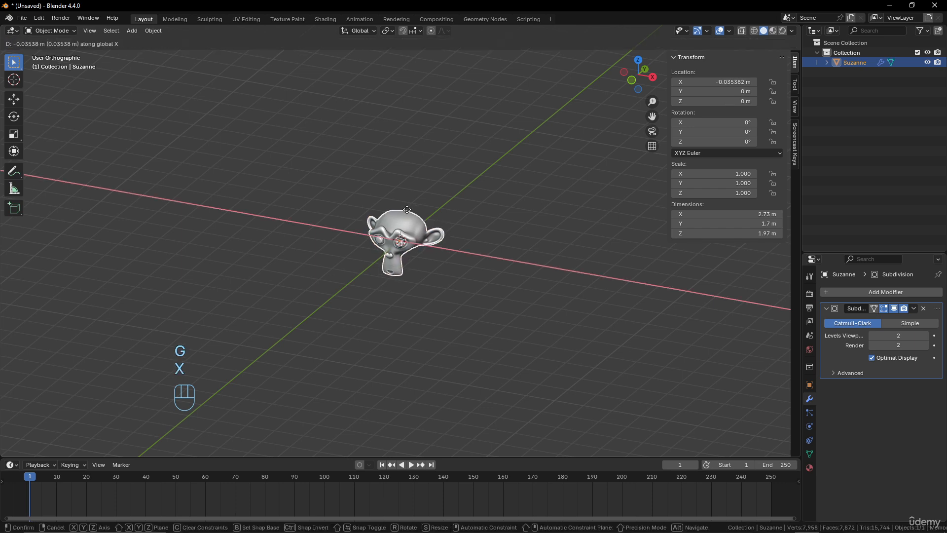
key(KP_5)
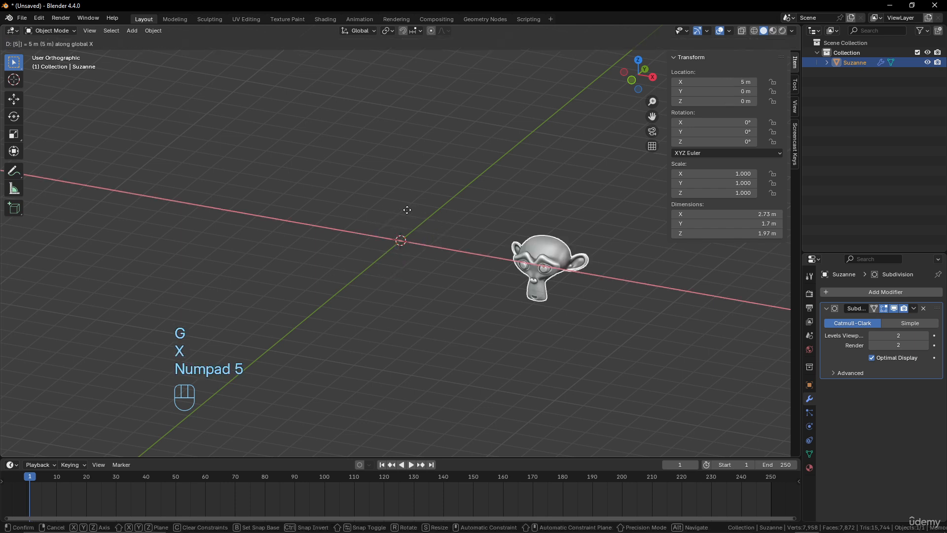
click(407, 210)
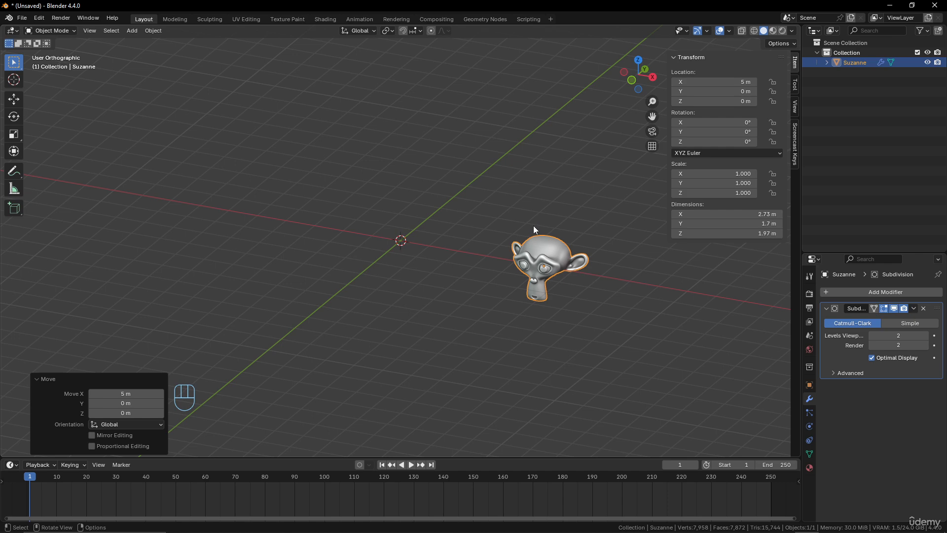
Step: Raise the monkey head 0.25 m along the global Z axis, and undo both the Z and X moves
key(g)
key(z)
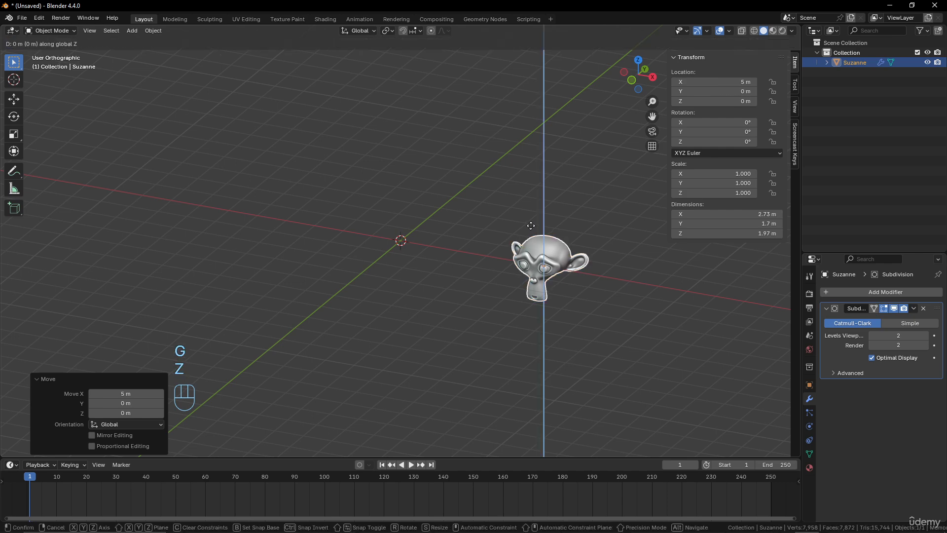
key(KP_0)
key(KP_Decimal)
key(KP_2)
key(KP_5)
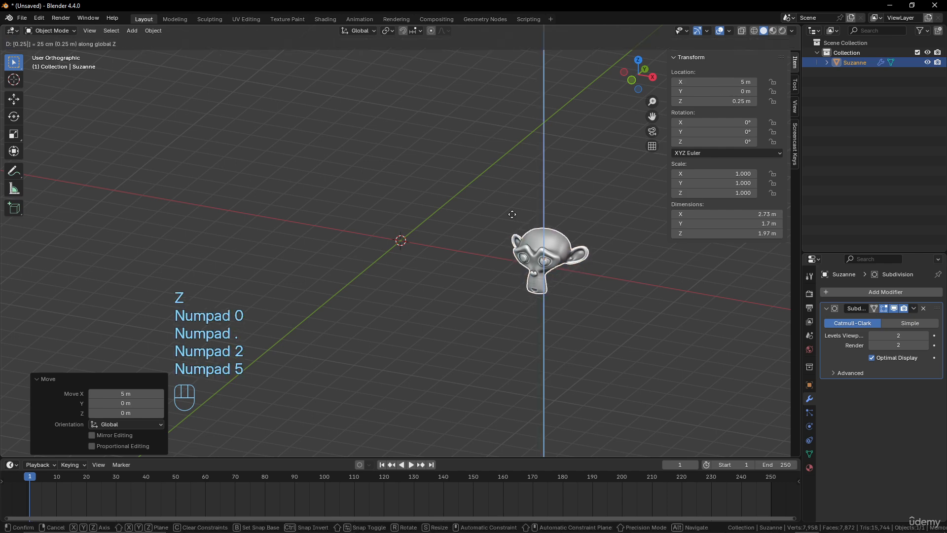
click(508, 213)
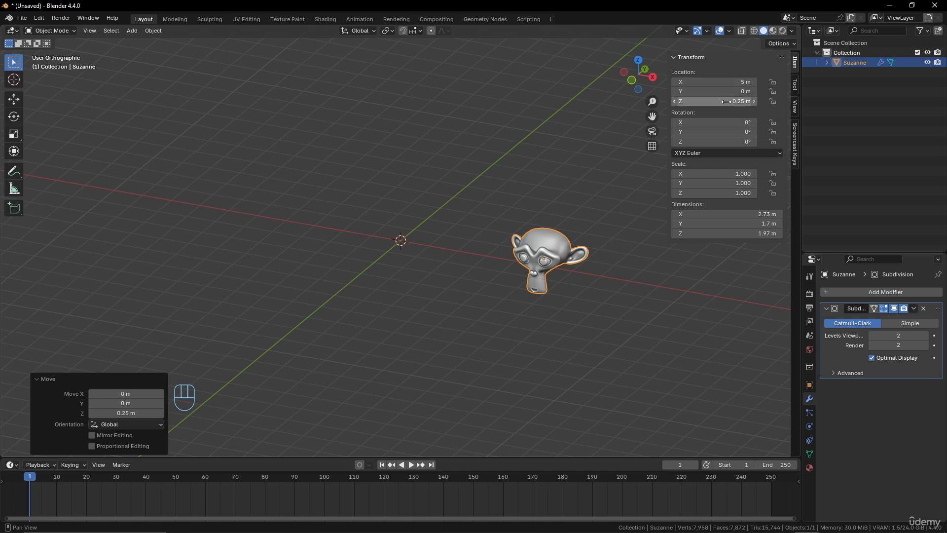
key(ctrl+z)
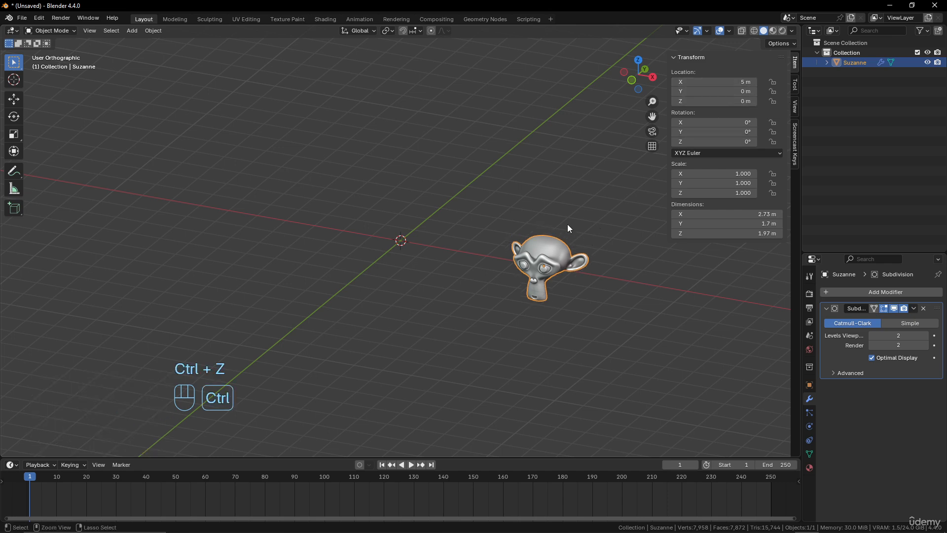
key(ctrl+z)
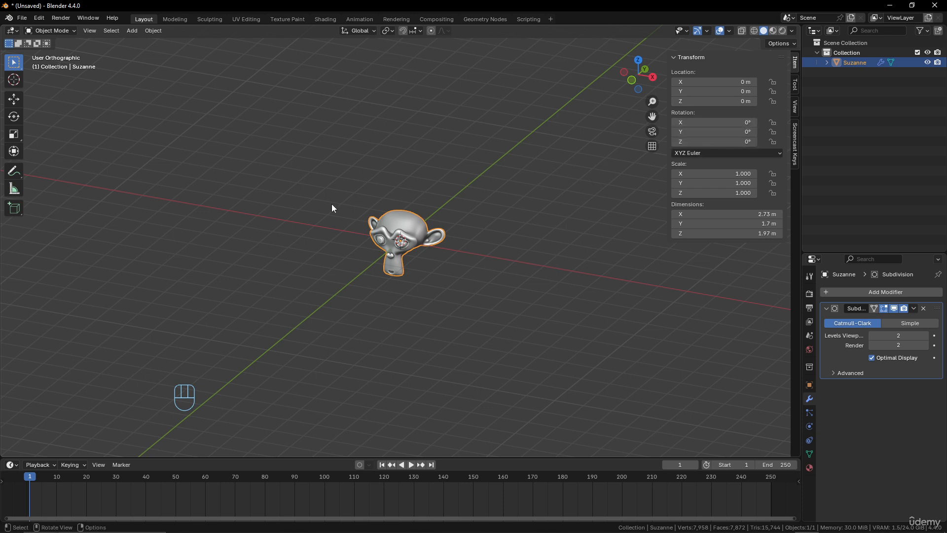
Step: Rotate the monkey head exactly 45° around the global Z axis, inspect it from other angles and undo the rotation
key(r)
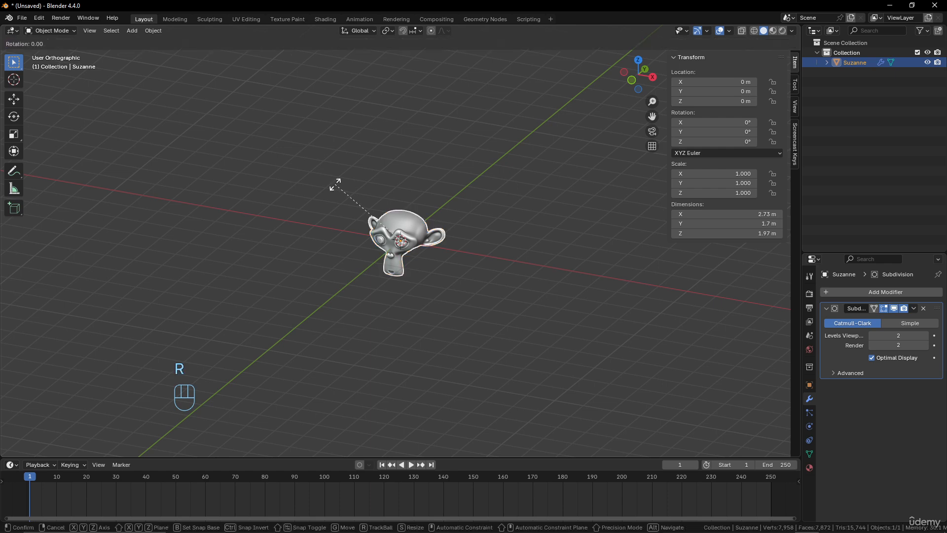
key(z)
key(KP_4)
key(KP_5)
click(335, 185)
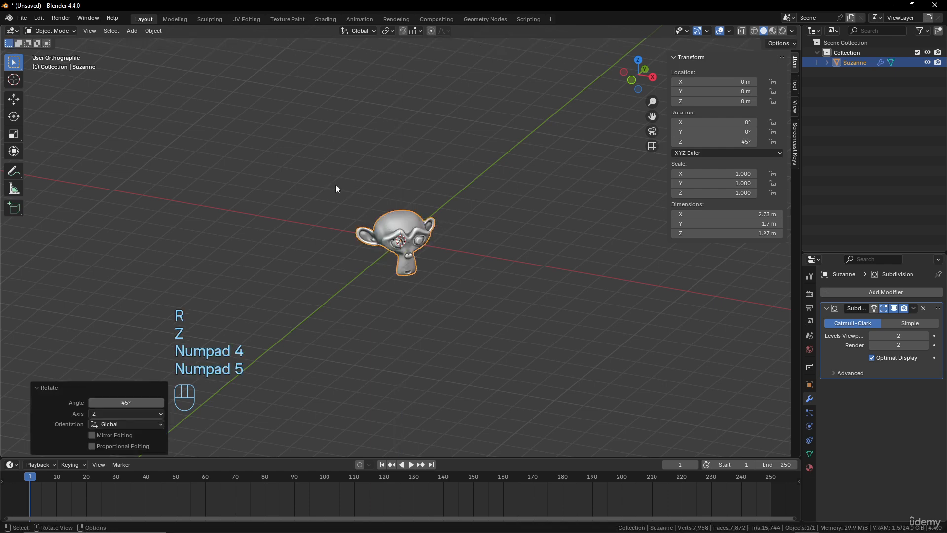
middle_drag(335, 184, 399, 262)
middle_drag(407, 299, 523, 210)
key(ctrl+z)
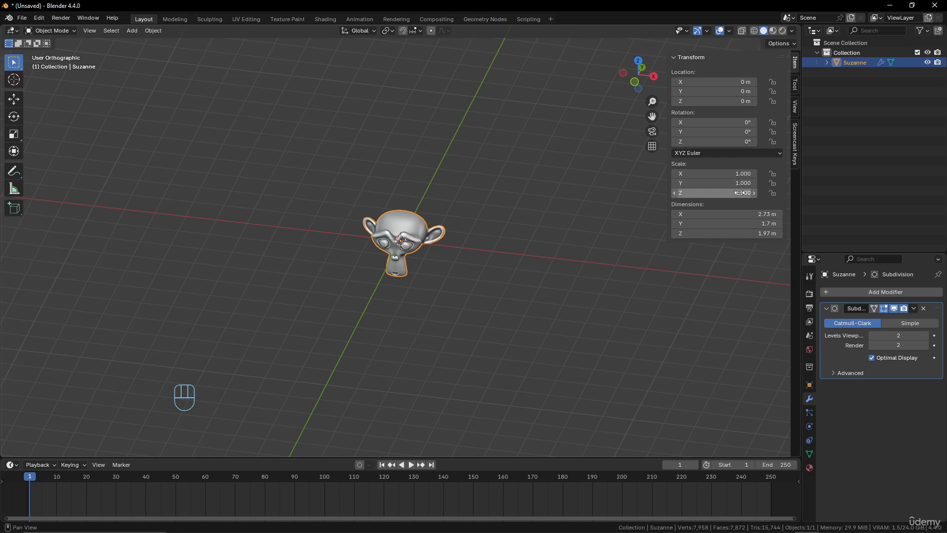
Step: Scale the monkey head uniformly by a factor of 0.5 and undo the scaling
scroll(404, 253, up, 3)
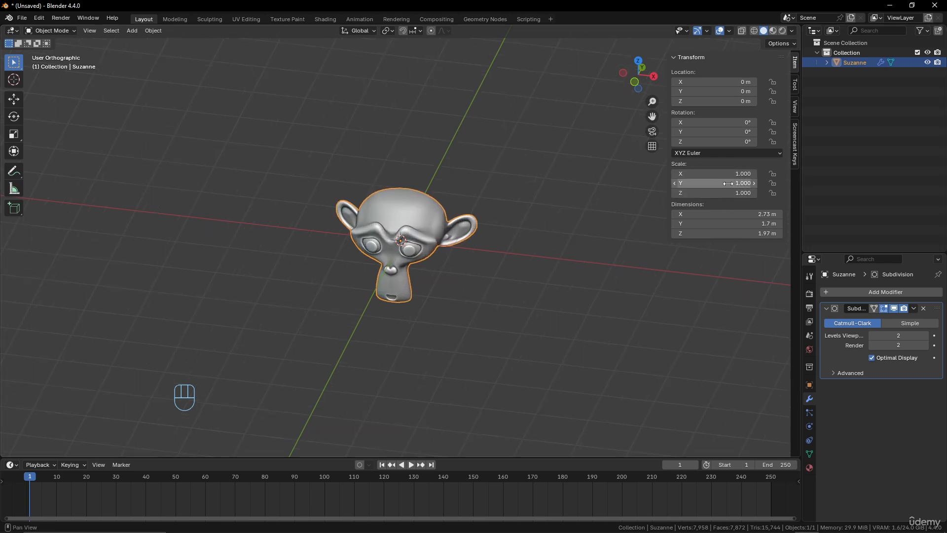
text(s)
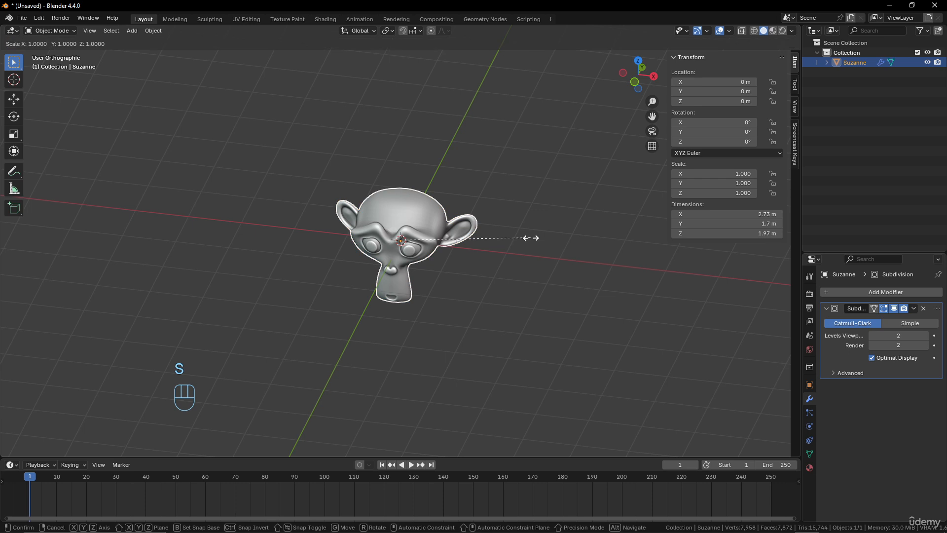
text(0.5)
click(530, 238)
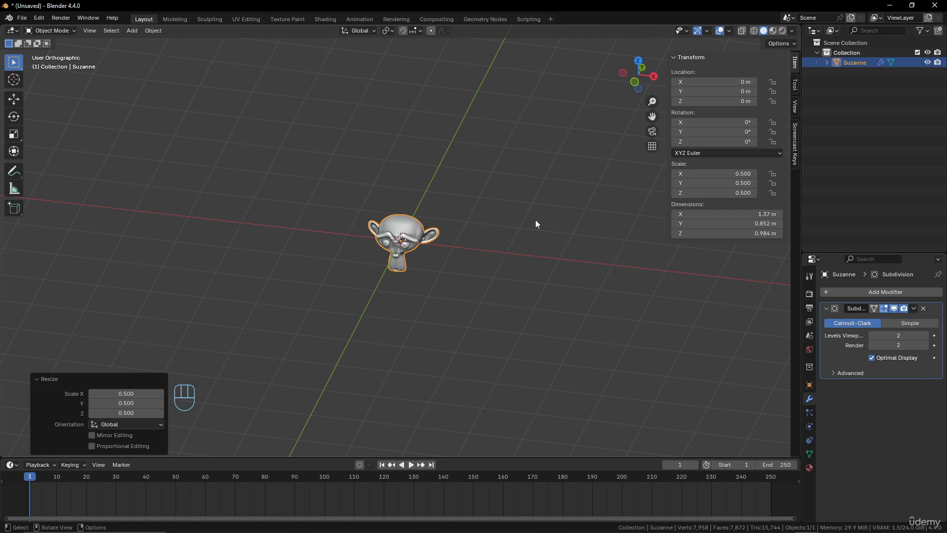
key(ctrl+z)
Step: Scale the monkey head uniformly by a factor of 3 and inspect it from several angles
text(s)
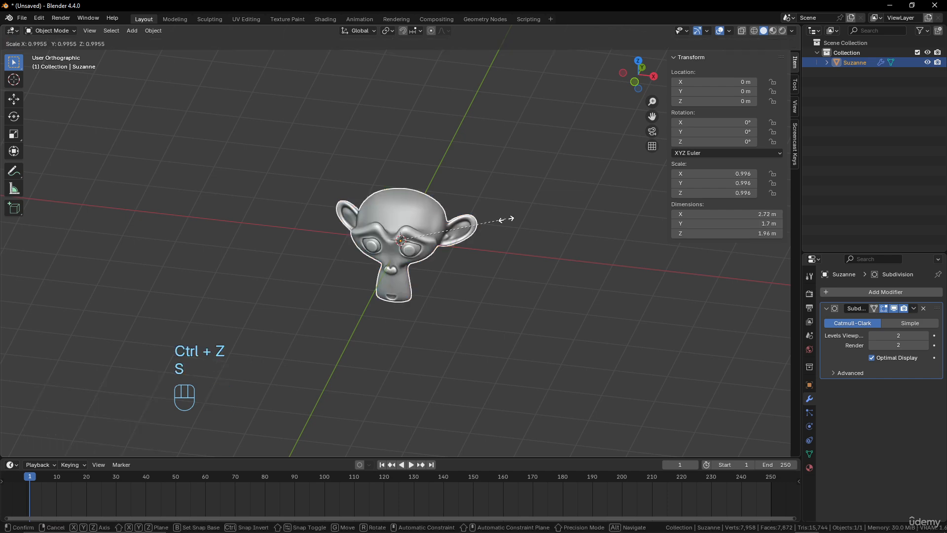
text(3)
click(487, 237)
scroll(476, 243, down, 6)
scroll(466, 246, up, 3)
middle_drag(466, 245, 354, 259)
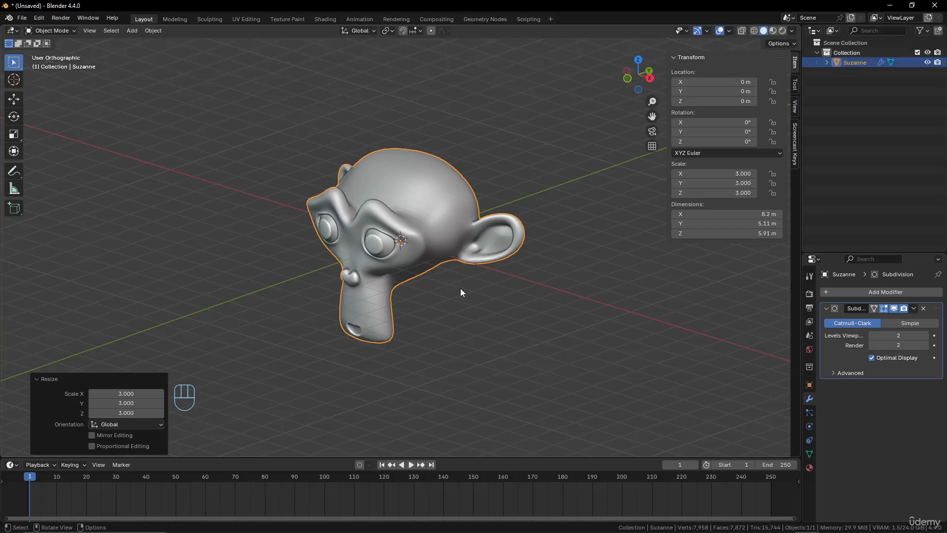
middle_drag(454, 289, 494, 288)
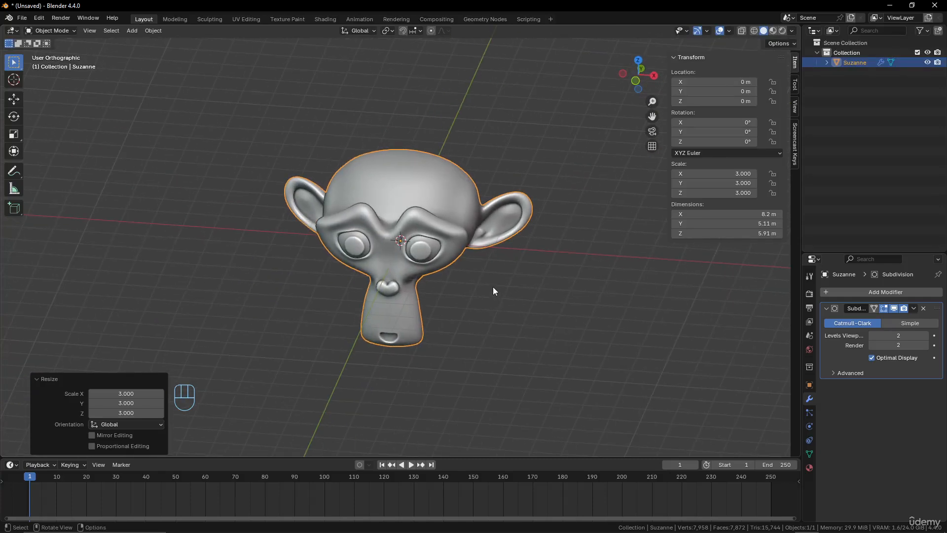
Step: Undo the uniform scaling of the monkey head by a factor of 3
key(ctrl+z)
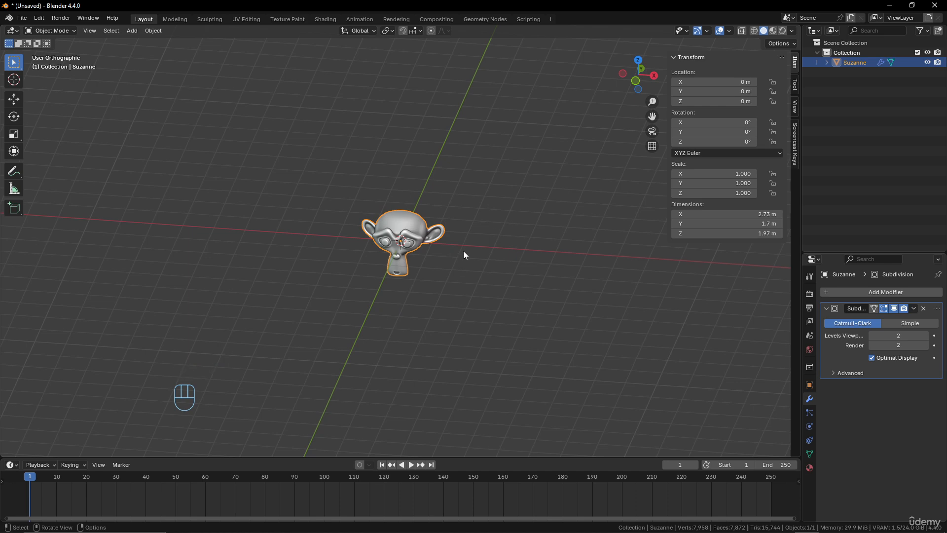
middle_drag(463, 250, 448, 261)
middle_drag(353, 242, 477, 280)
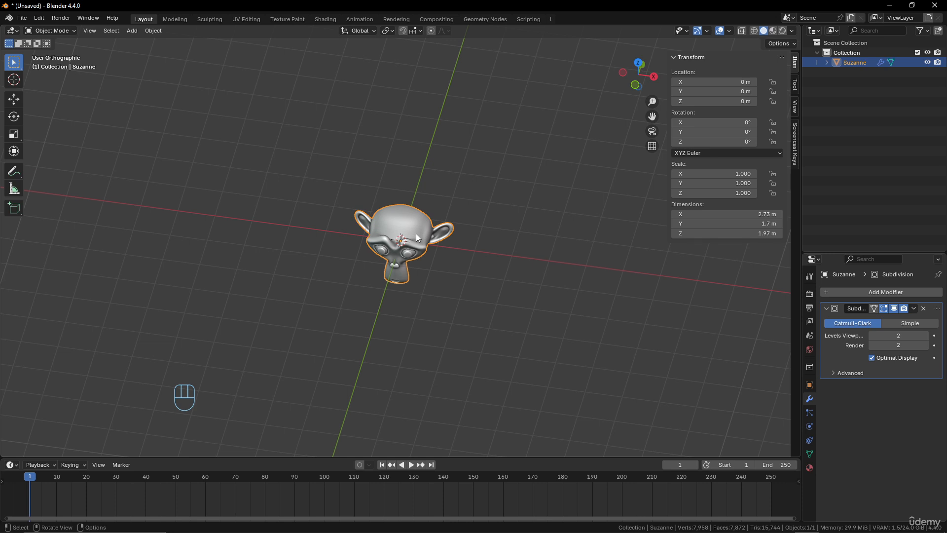
Step: Try moving the monkey head 2 m along the X axis with increment snapping, and cancel the move
key(g)
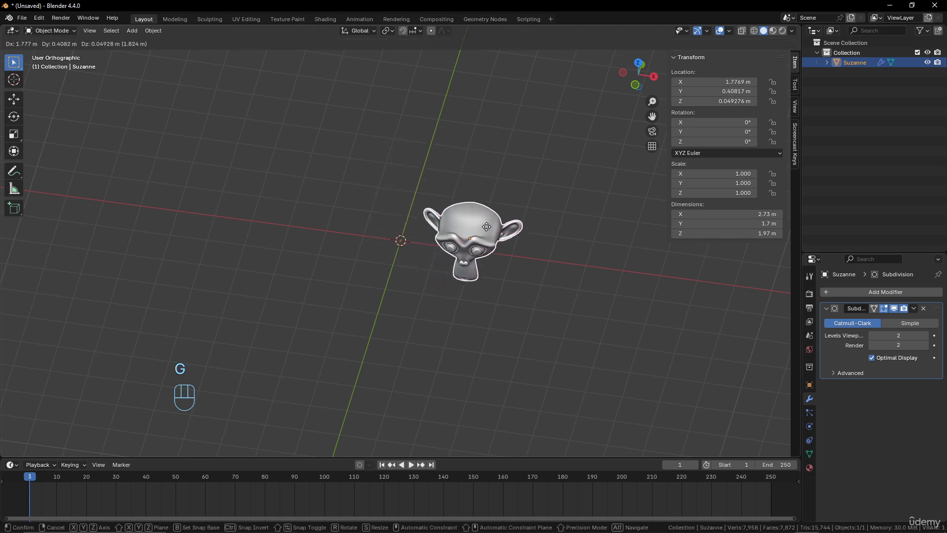
key(ctrl)
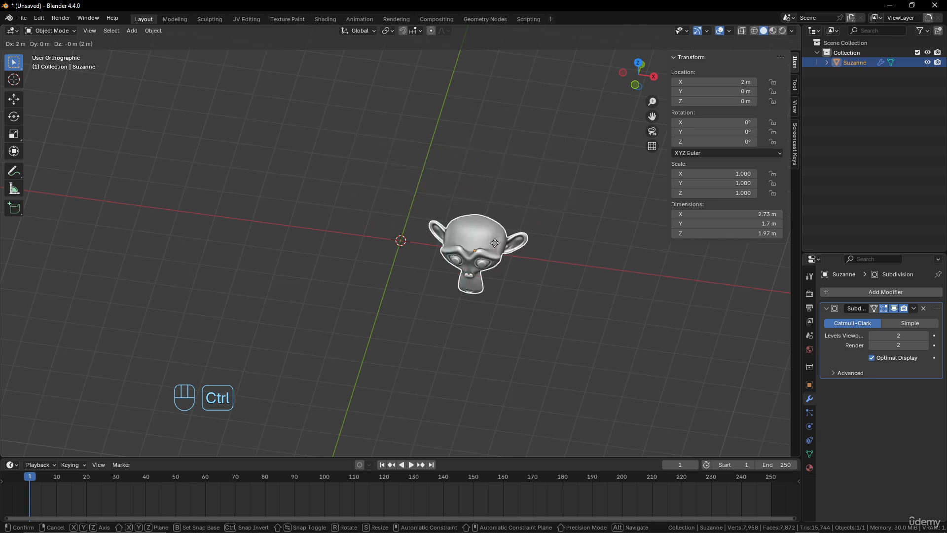
right_click(495, 242)
Step: Try a snapped move of the monkey head to about X 7 m, Y 6 m, Z 1 m from a distant view, and cancel it
middle_drag(495, 241, 429, 237)
scroll(412, 271, up, 5)
scroll(412, 271, down, 5)
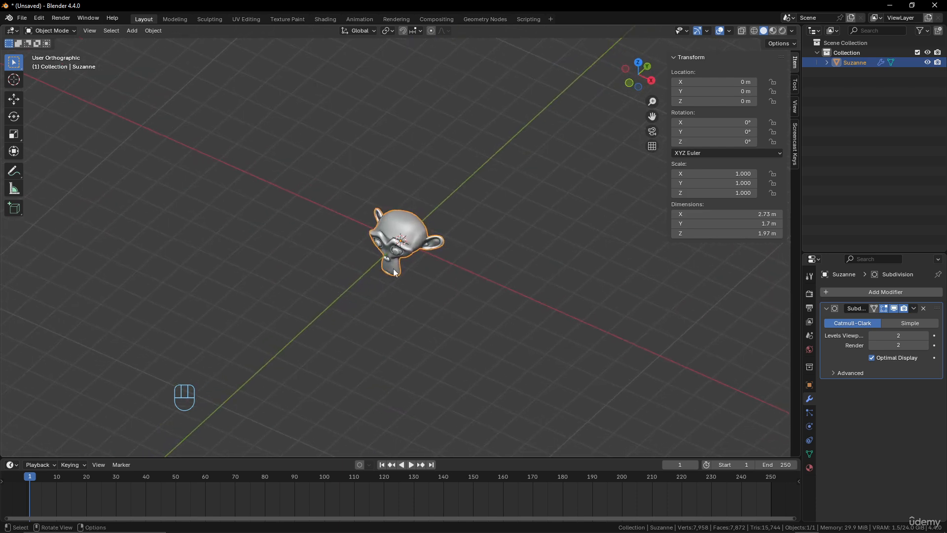
scroll(451, 252, down, 10)
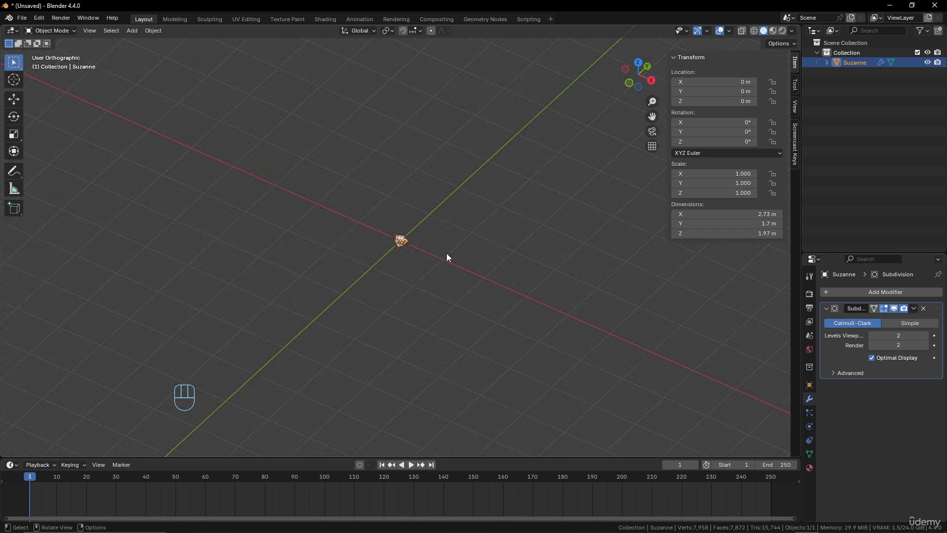
key(g)
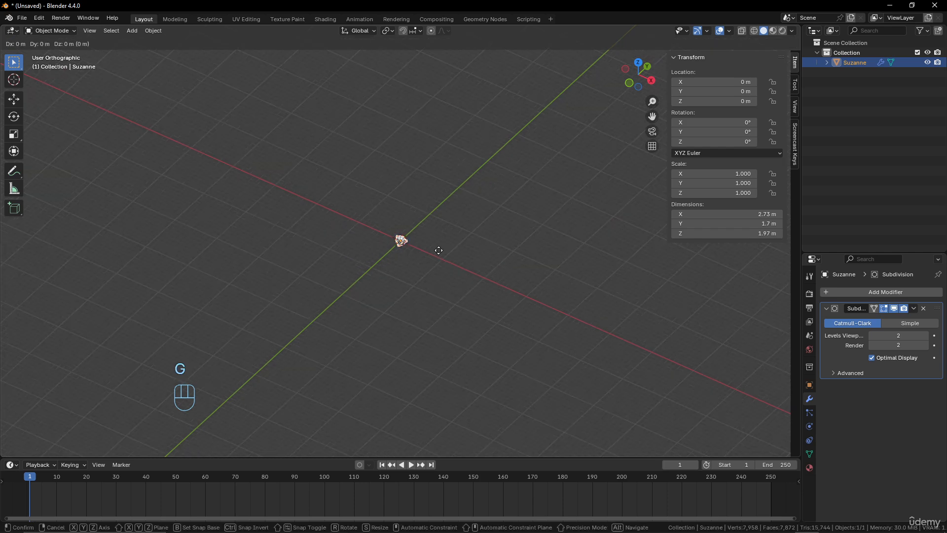
key(ctrl)
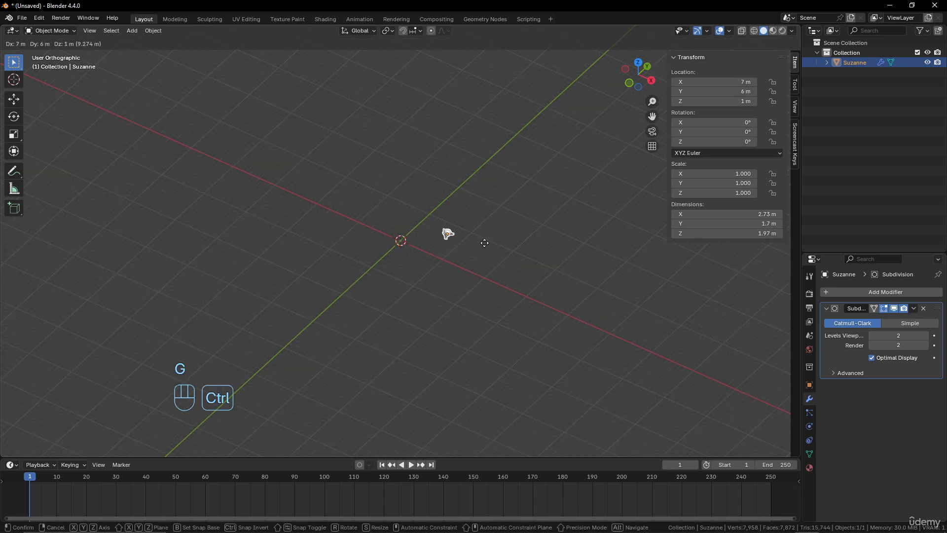
right_click(478, 245)
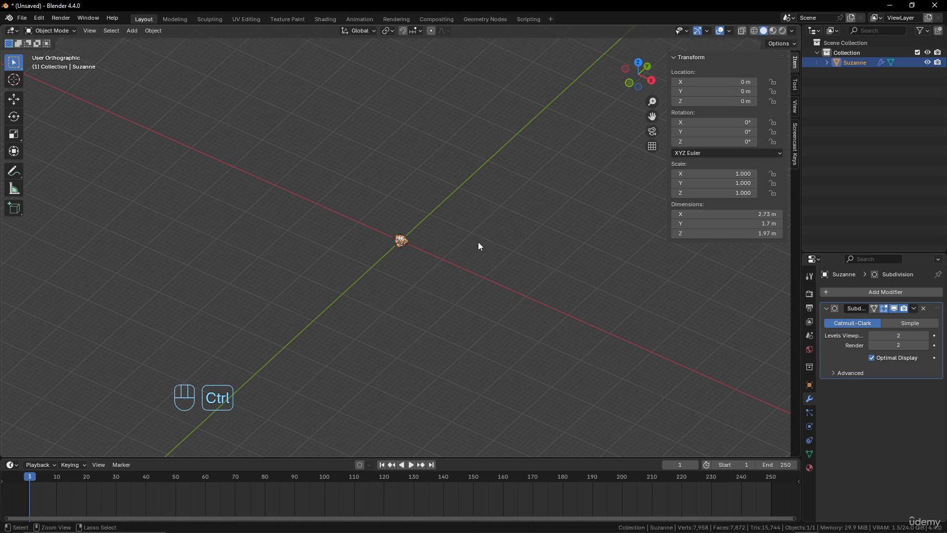
Step: Look at the monkey head in top orthographic view and examine the grid unit at different zoom levels
scroll(446, 265, up, 8)
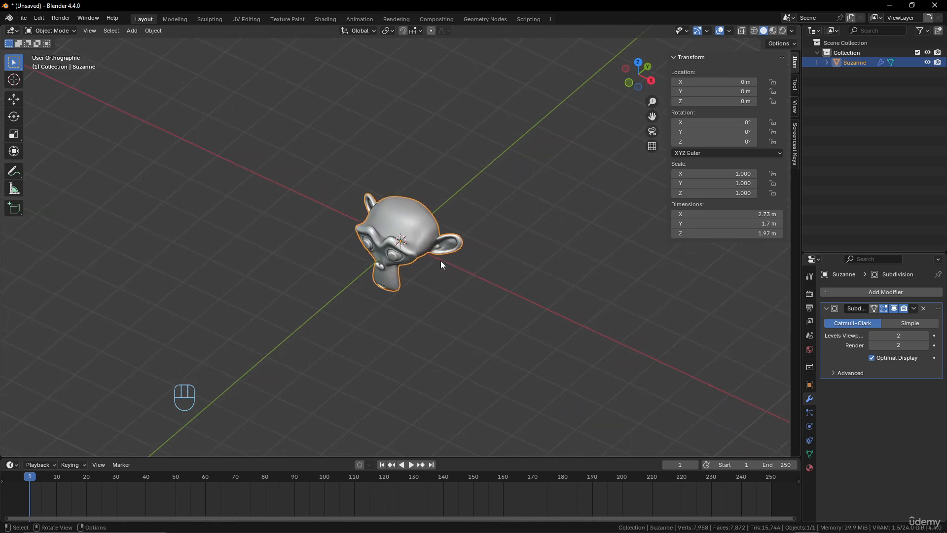
key(KP_5)
key(KP_5)
key(KP_7)
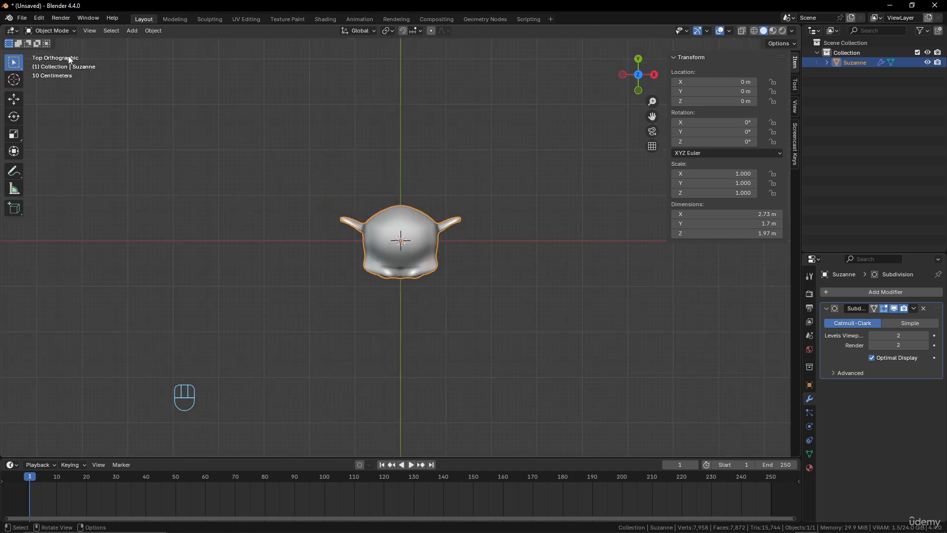
scroll(495, 246, up, 4)
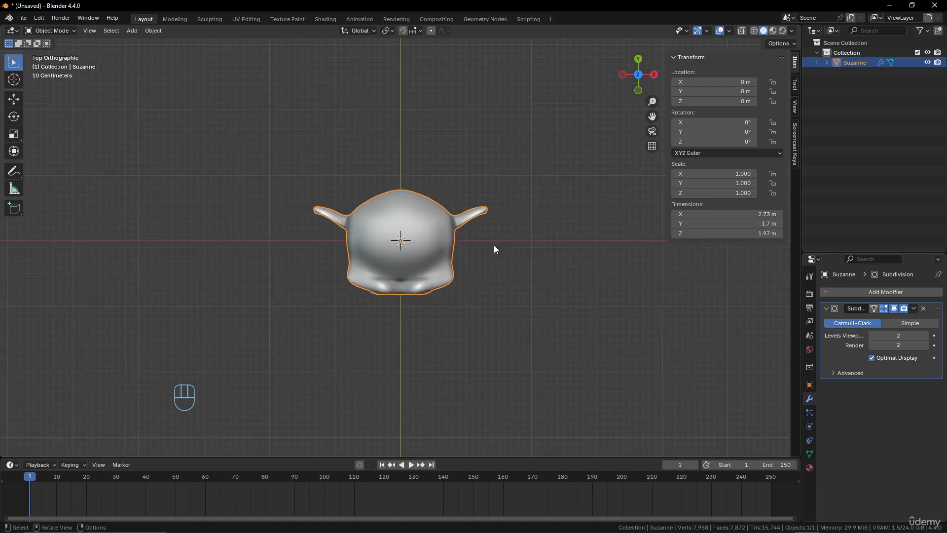
scroll(483, 228, up, 5)
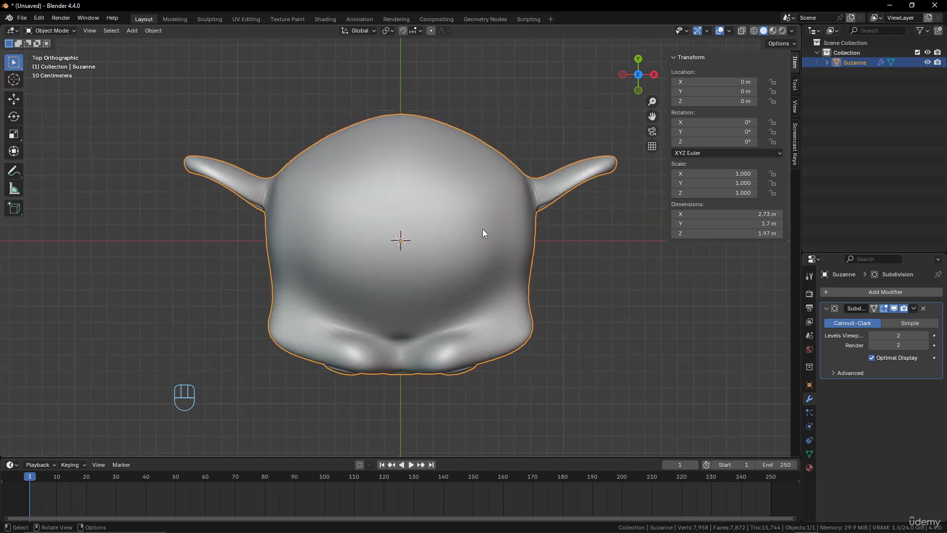
scroll(483, 229, down, 4)
scroll(482, 228, down, 2)
scroll(511, 179, down, 6)
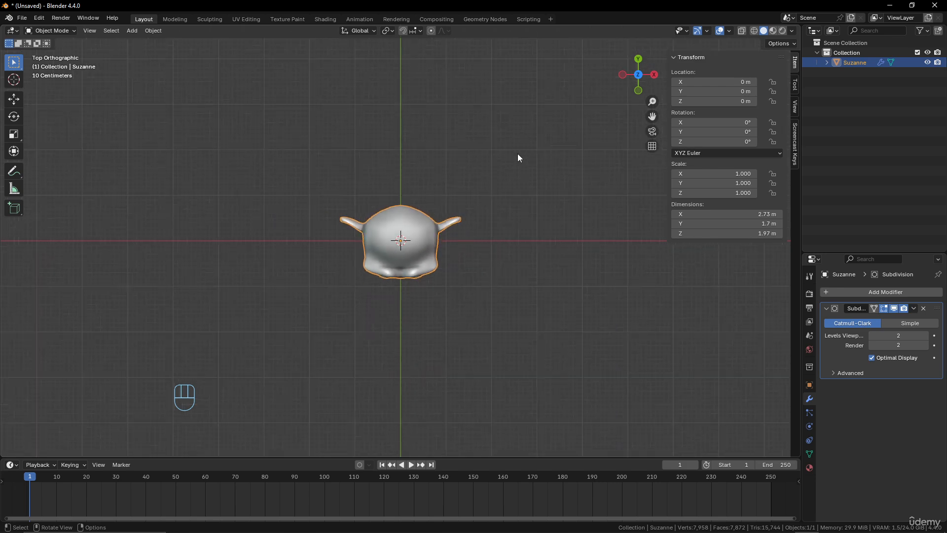
Step: Try moving the monkey head in 10 cm snapping increments to about X 1.3 m, Y 0.5 m in top view, and cancel it
scroll(430, 195, up, 5)
key(g)
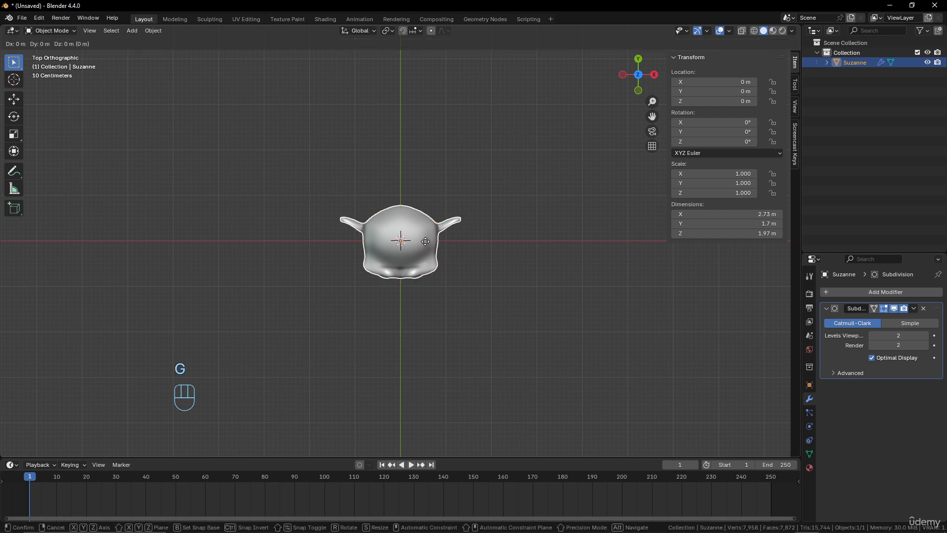
key(ctrl)
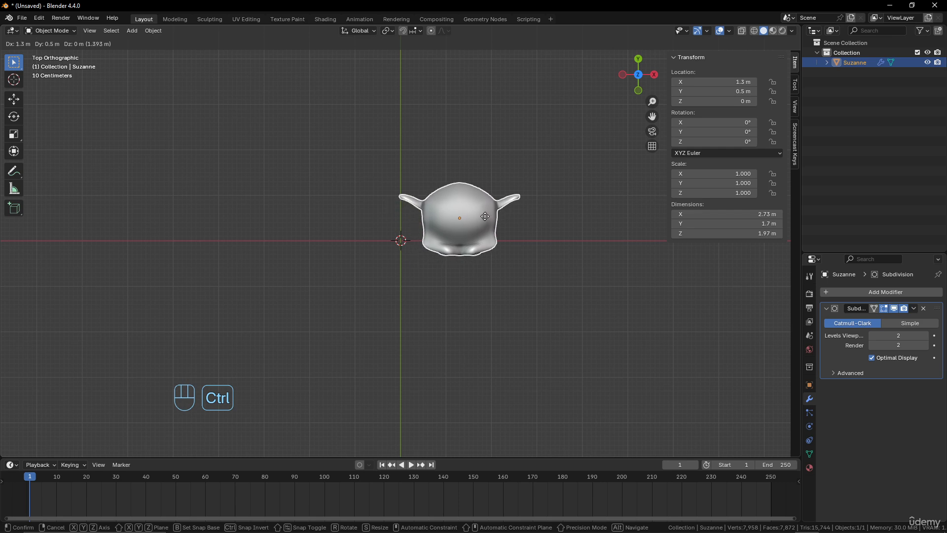
click(429, 241)
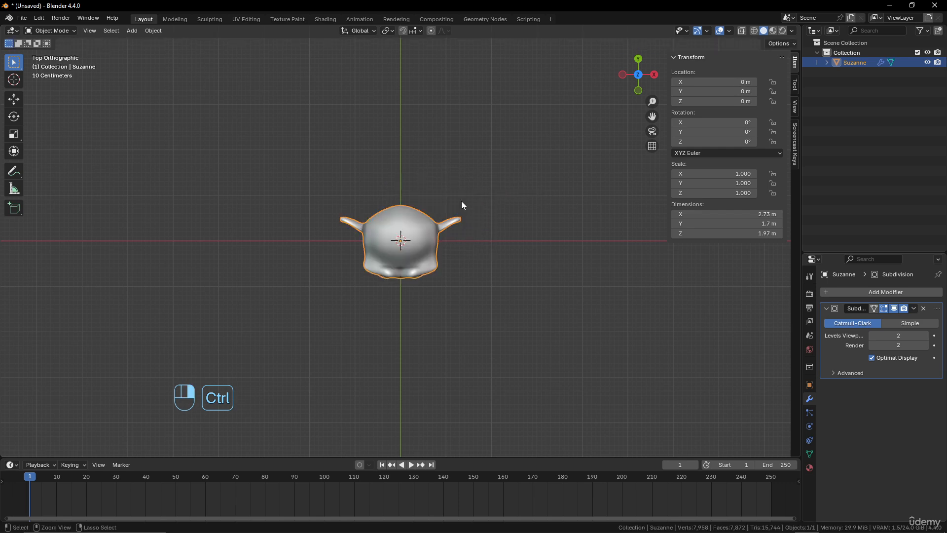
Step: Try moving the monkey head 2 m along X in 1 m snapping increments in top view, and cancel it
scroll(441, 221, down, 3)
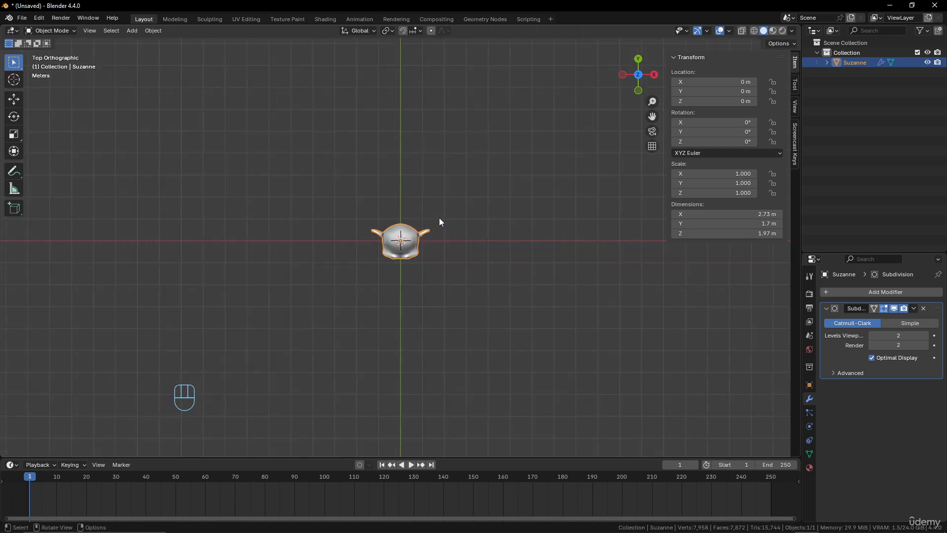
key(g)
key(ctrl)
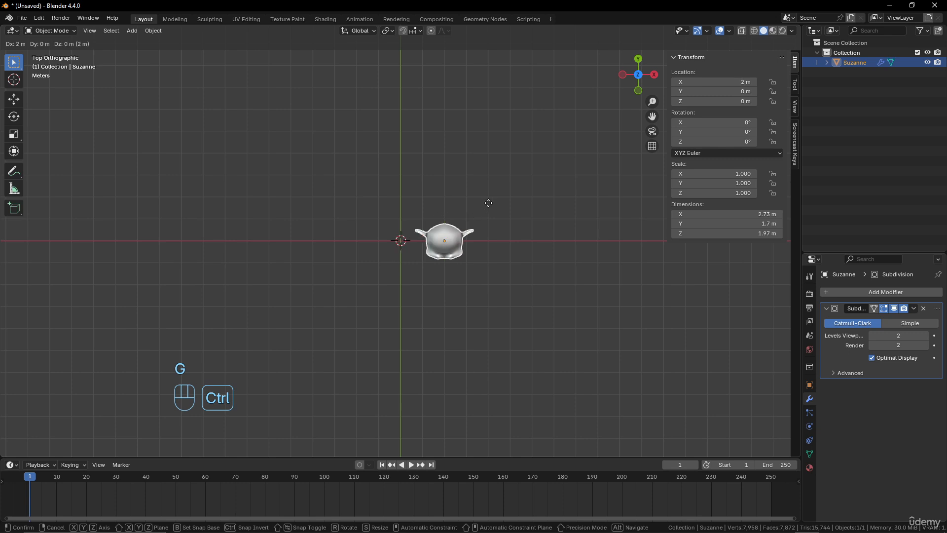
right_click(507, 163)
Step: Try moving the monkey head 20 m along X and 10 m along Y in 10 m snapping increments, and cancel it
scroll(452, 218, down, 4)
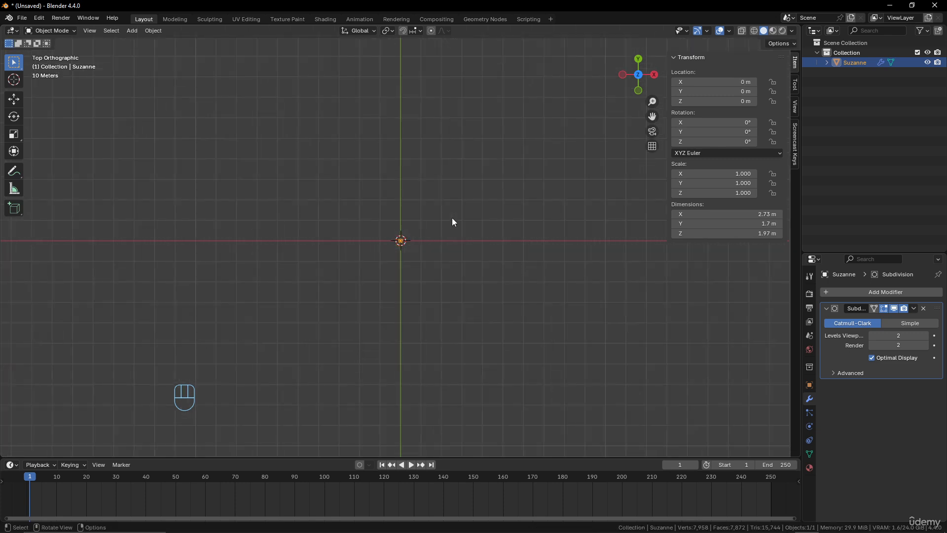
key(g)
key(ctrl)
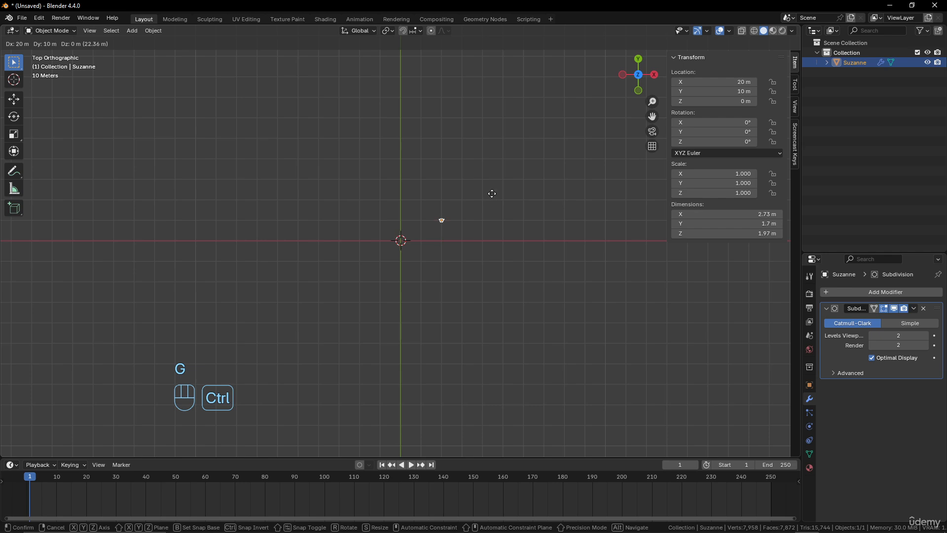
right_click(532, 227)
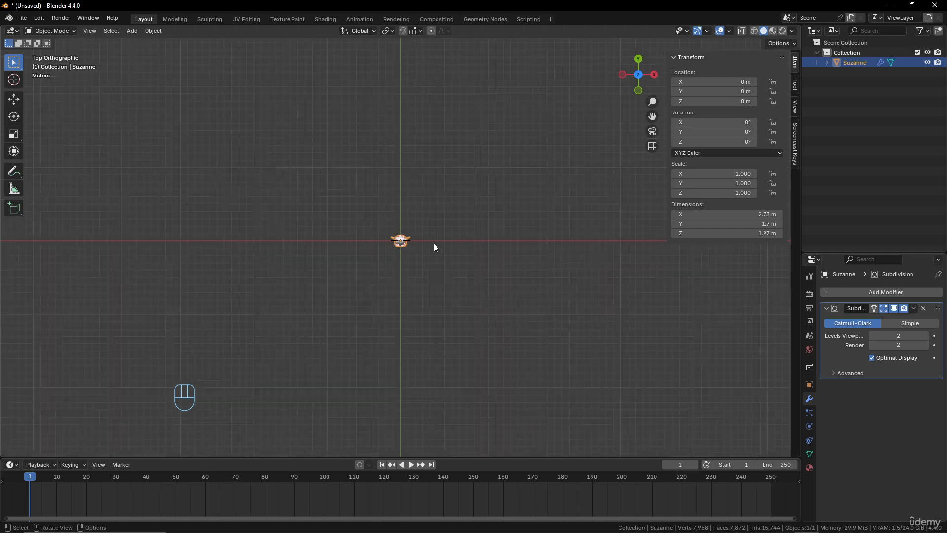
Step: Examine how the grid divisions change with zoom in the top, front and right orthographic views, and return to an angled view
scroll(434, 242, up, 15)
scroll(434, 241, down, 3)
scroll(435, 242, up, 1)
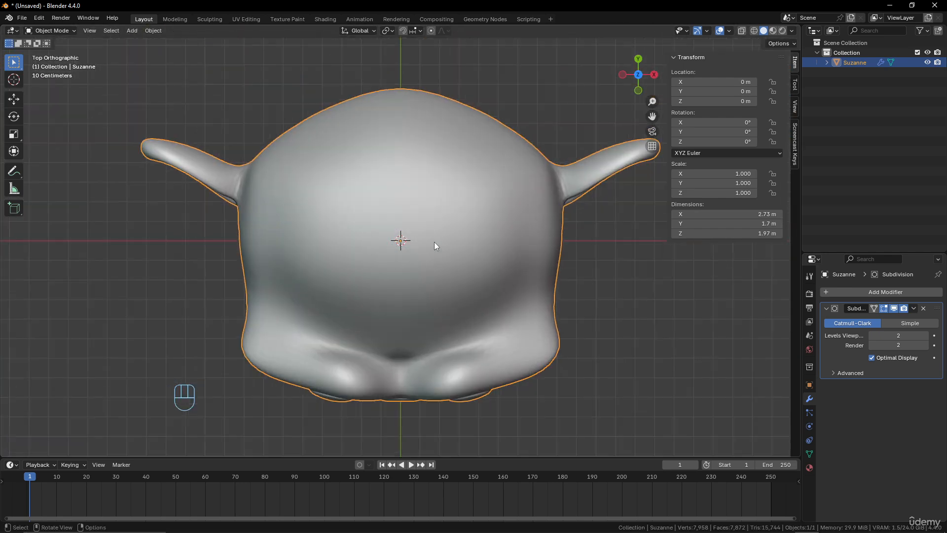
scroll(434, 242, down, 8)
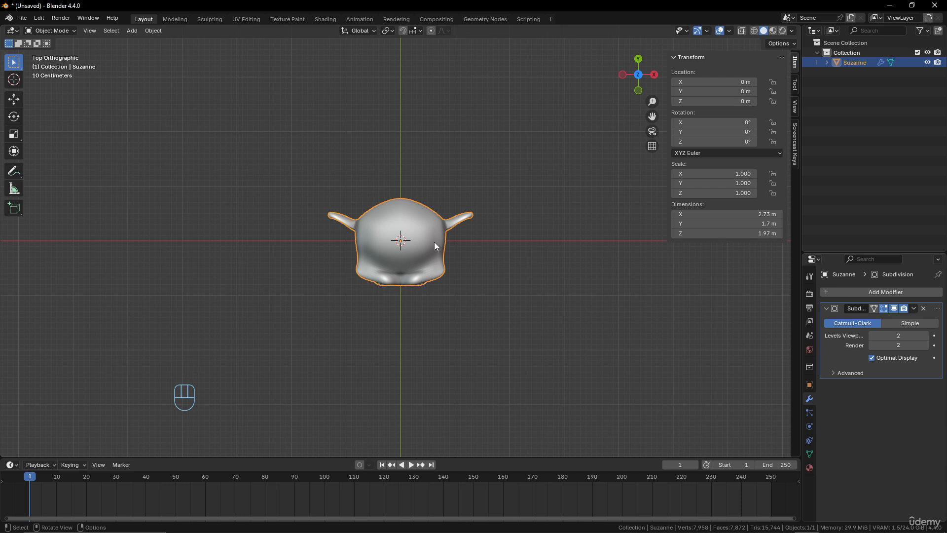
scroll(434, 244, down, 3)
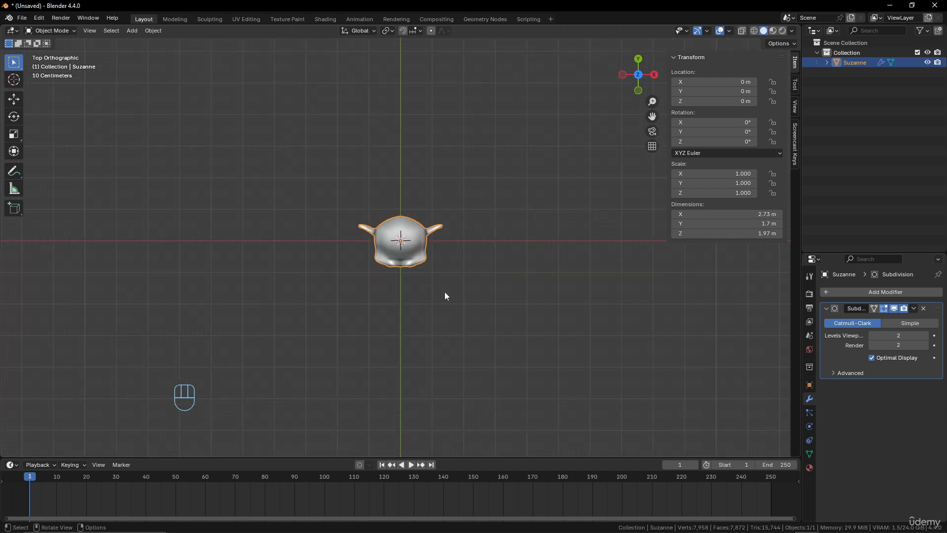
key(KP_1)
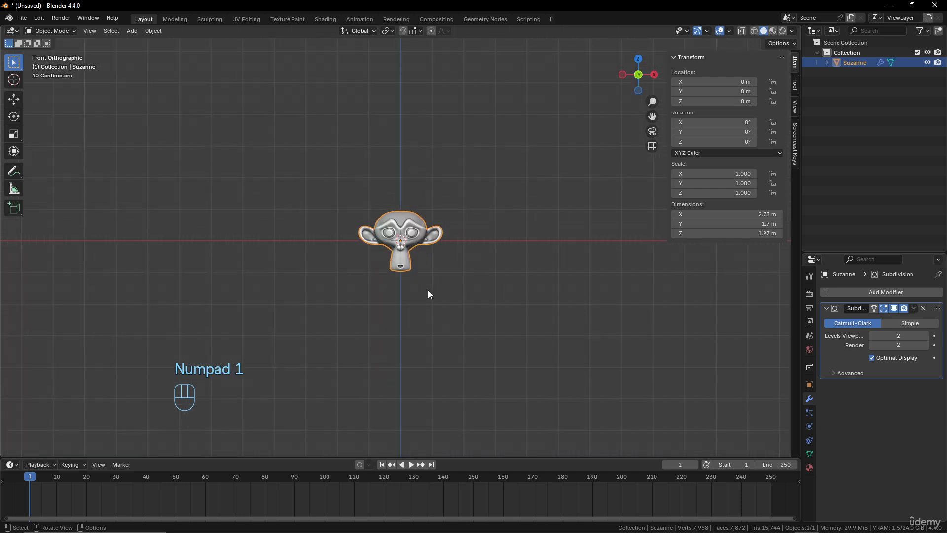
scroll(443, 206, up, 2)
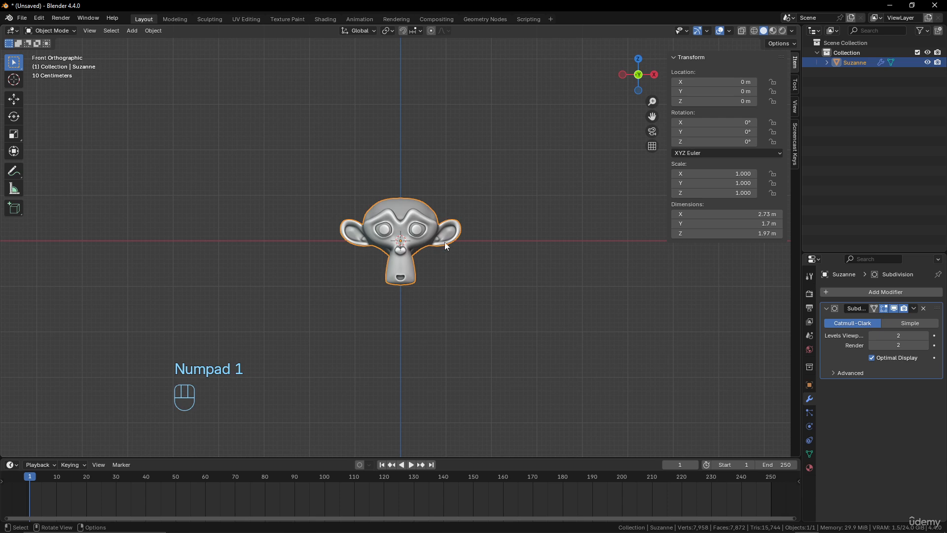
key(KP_3)
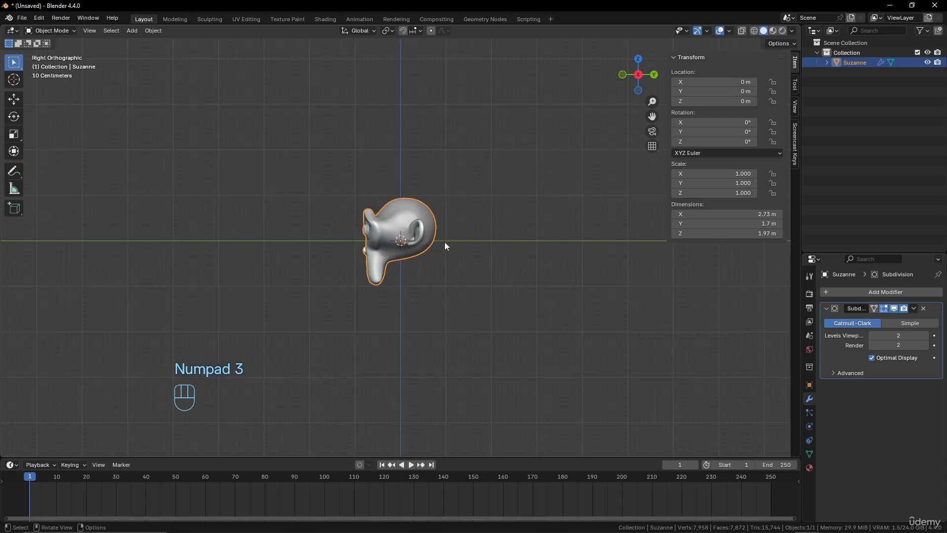
key(KP_7)
scroll(437, 239, down, 3)
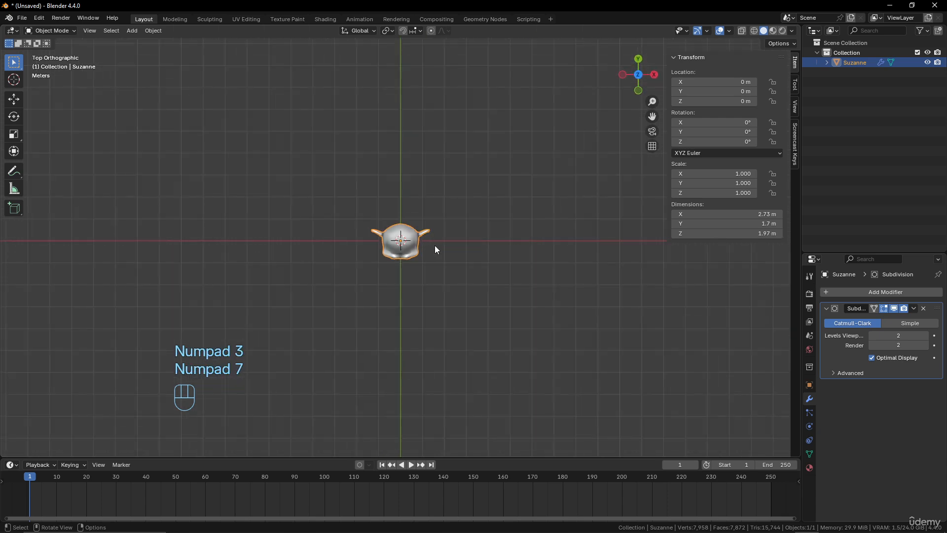
scroll(436, 250, up, 5)
middle_drag(436, 251, 408, 244)
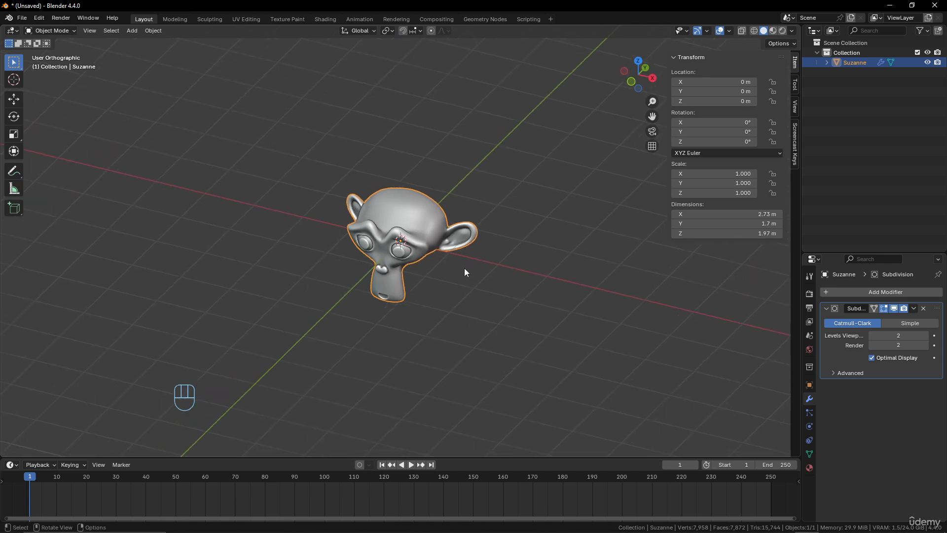
Step: Try scaling the monkey head freehand twice, the second time to about 3.9 from near its origin, and cancel both
middle_drag(465, 268, 435, 265)
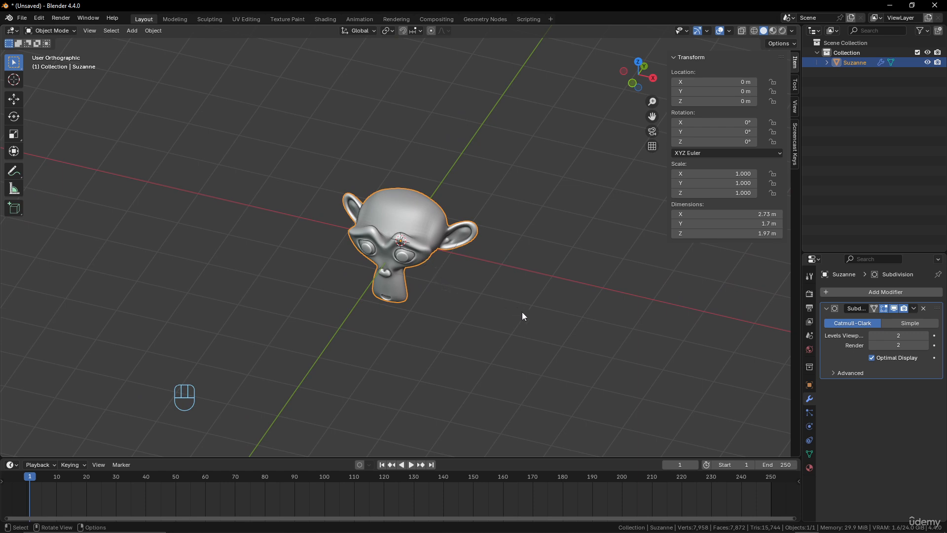
key(s)
right_click(522, 250)
middle_drag(511, 273, 497, 240)
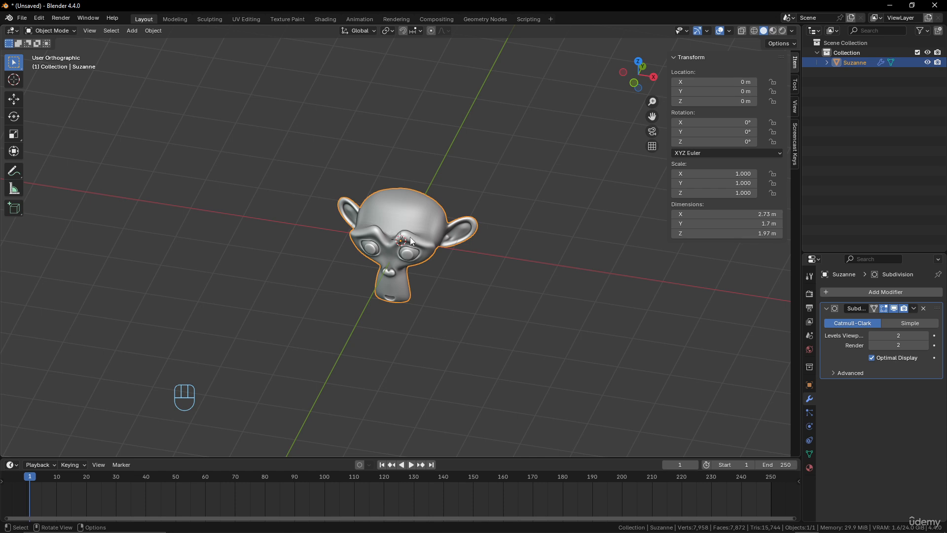
key(s)
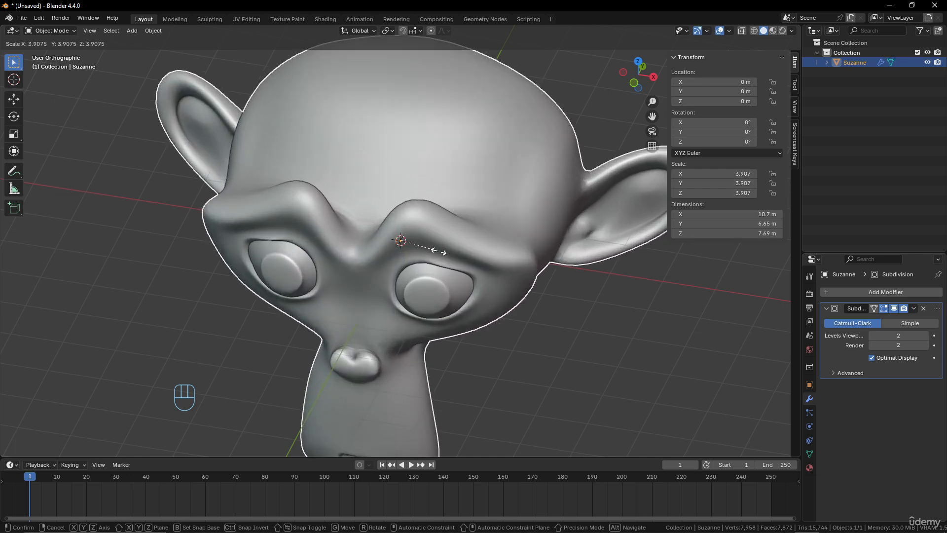
right_click(457, 248)
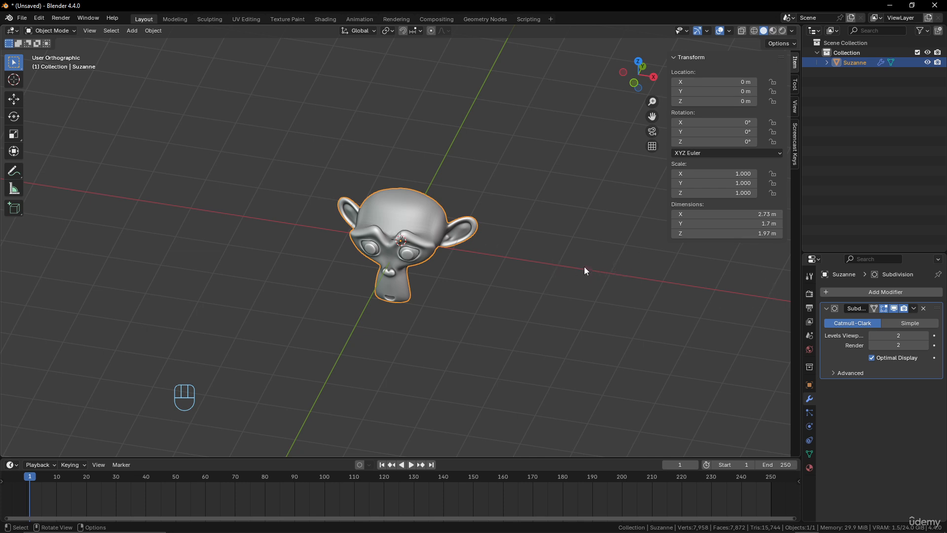
Step: Try scaling the monkey head freehand to about 1.05 from far outside it, and again with precision mode, and cancel both
key(s)
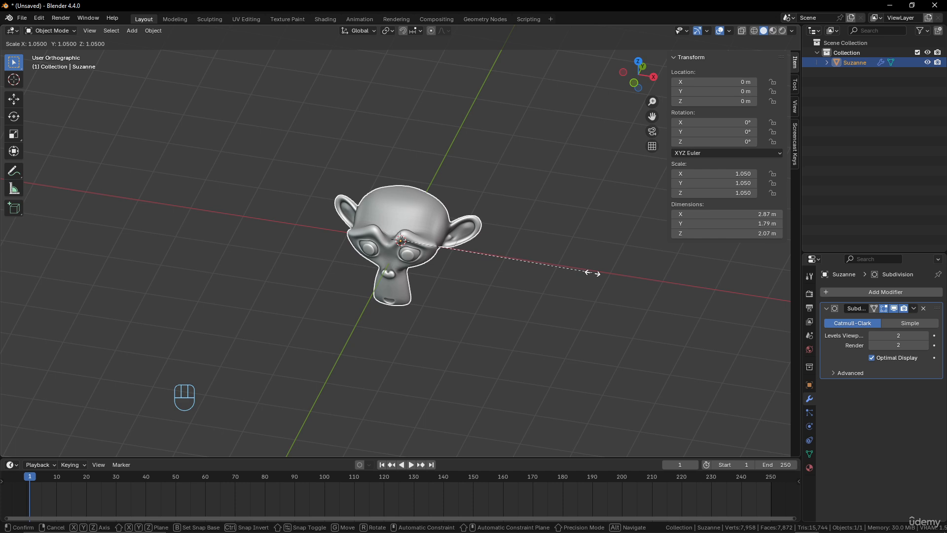
key(Escape)
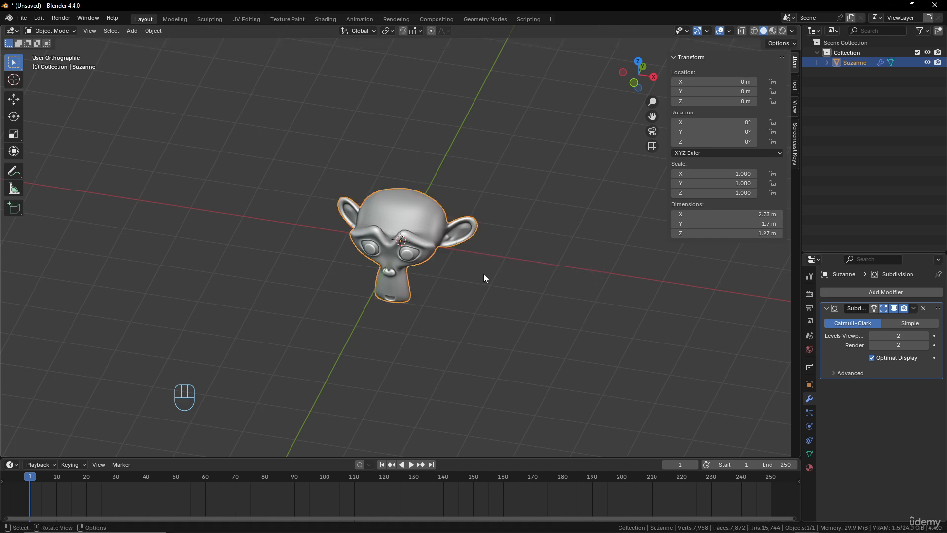
key(s)
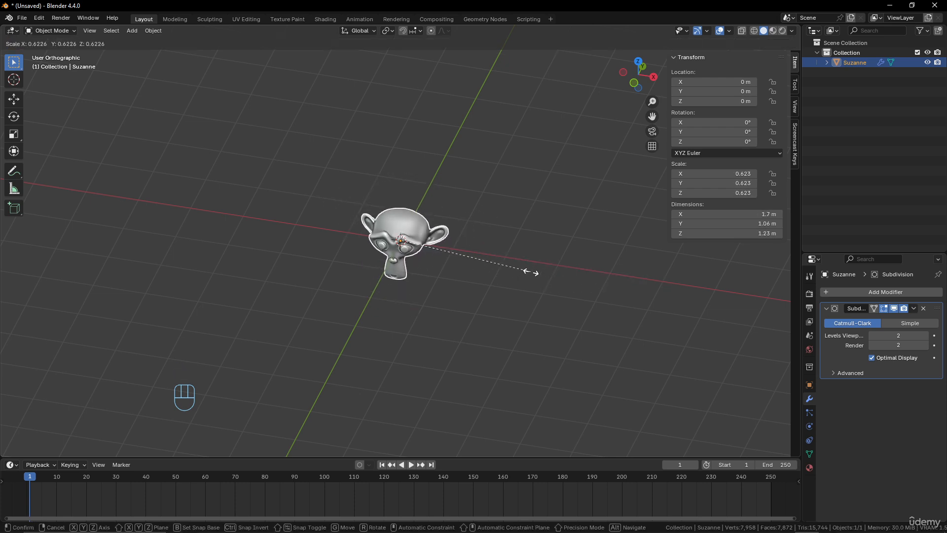
key(shift)
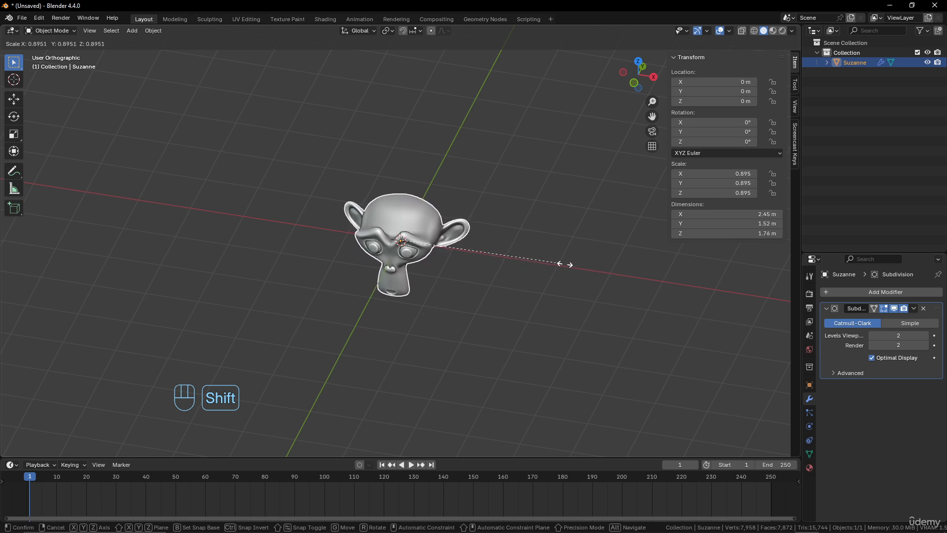
right_click(582, 275)
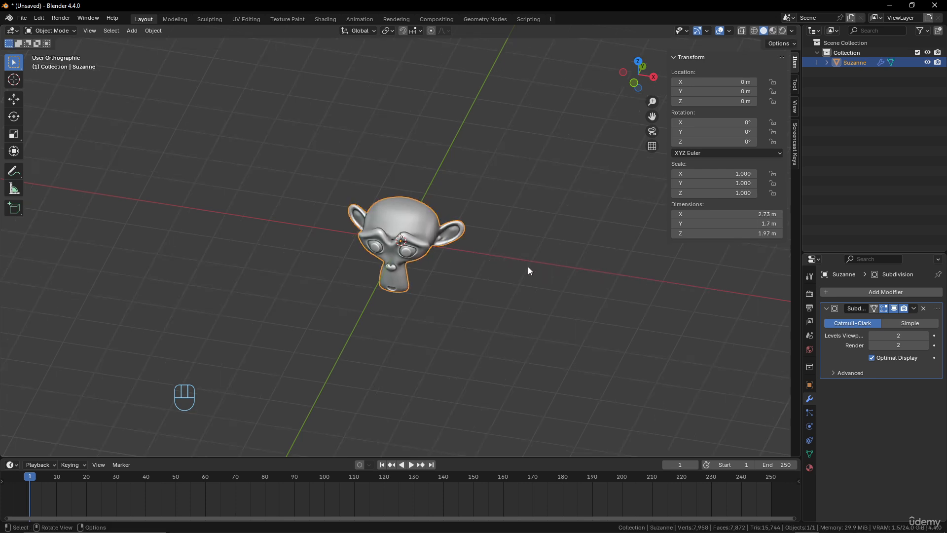
Step: Try moving the monkey head about 4.6 m up along global Z, using precision mode for fine adjustment, and cancel it
key(g)
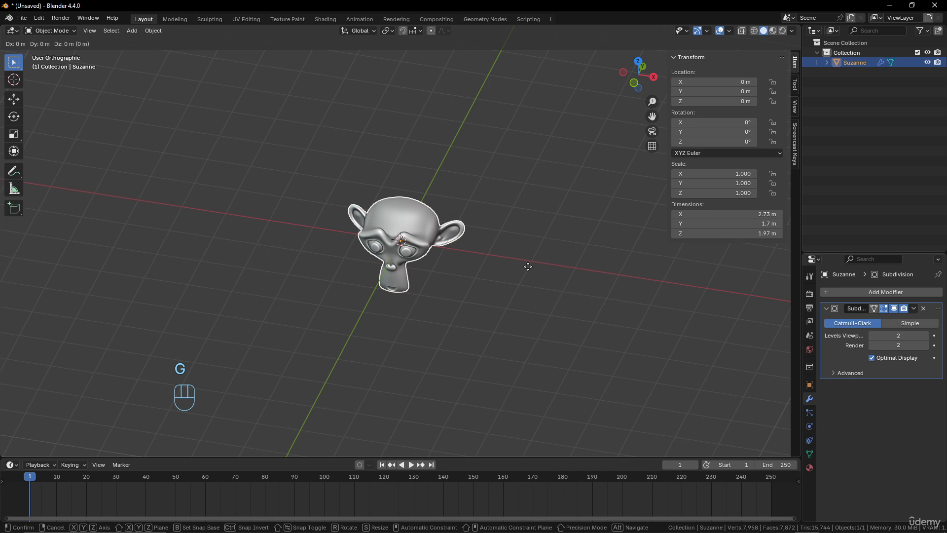
key(z)
key(shift)
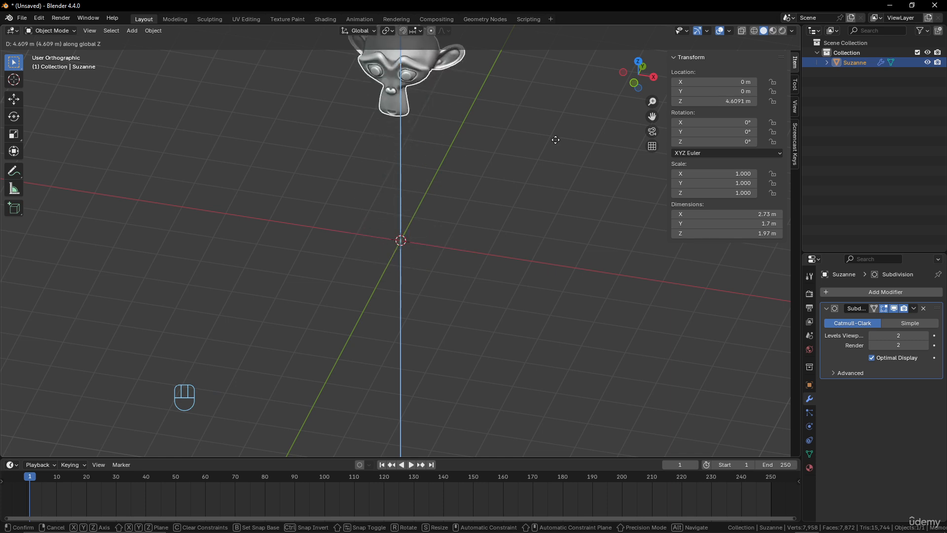
right_click(538, 241)
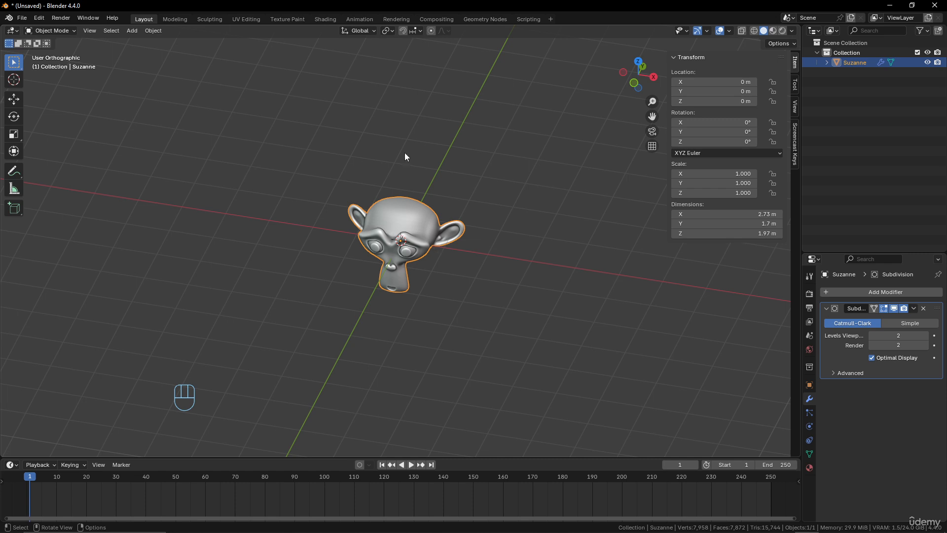
Step: Try moving the monkey head -2 m in X and 1 m in Z with increment snapping, and again freehand, and clear its location
key(g)
key(ctrl)
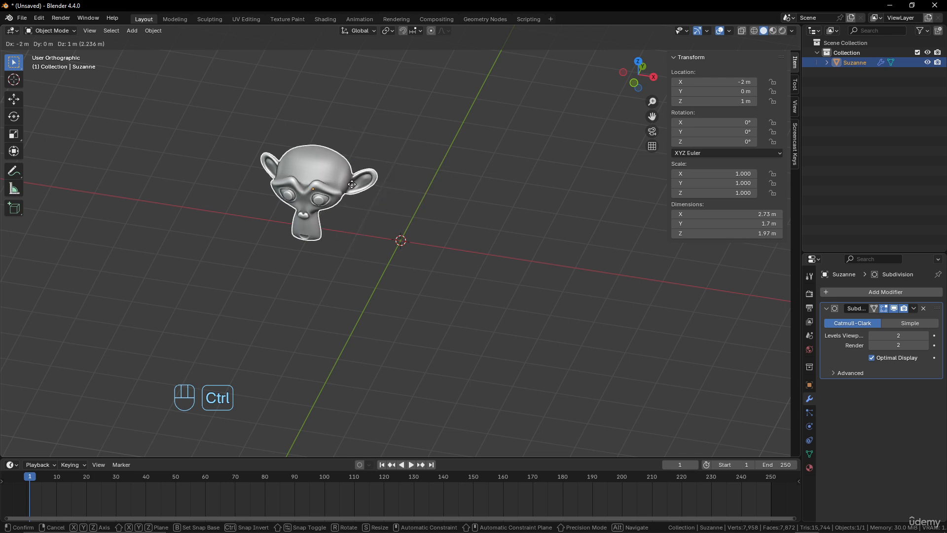
click(361, 200)
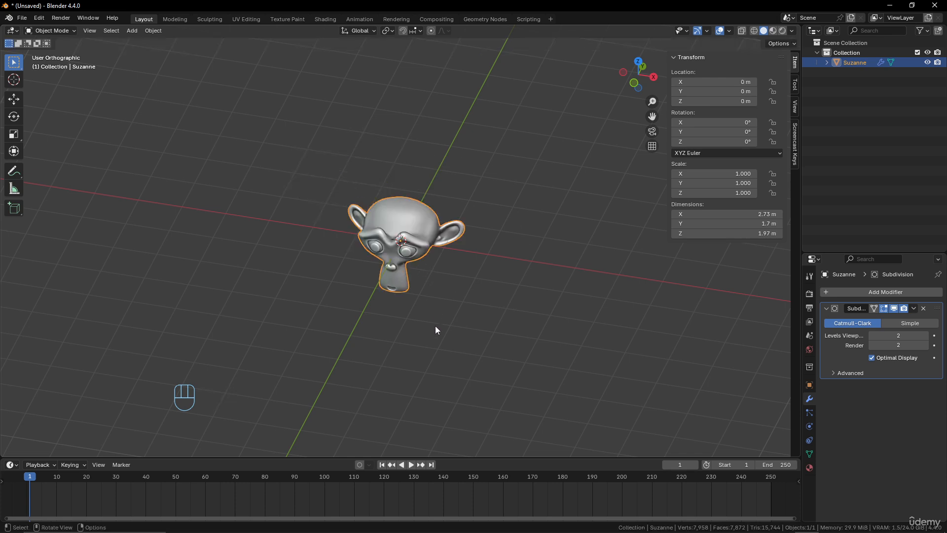
key(alt)
key(g)
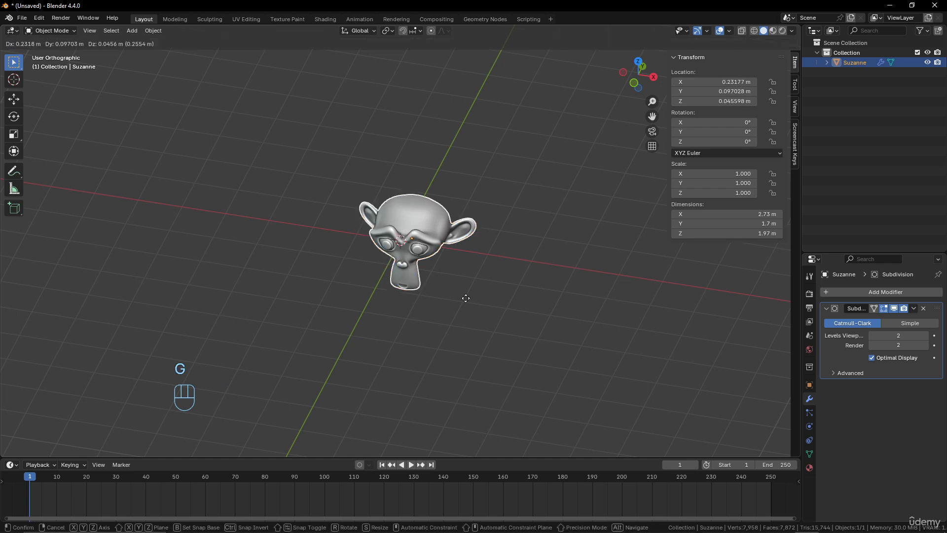
click(584, 209)
key(alt+g)
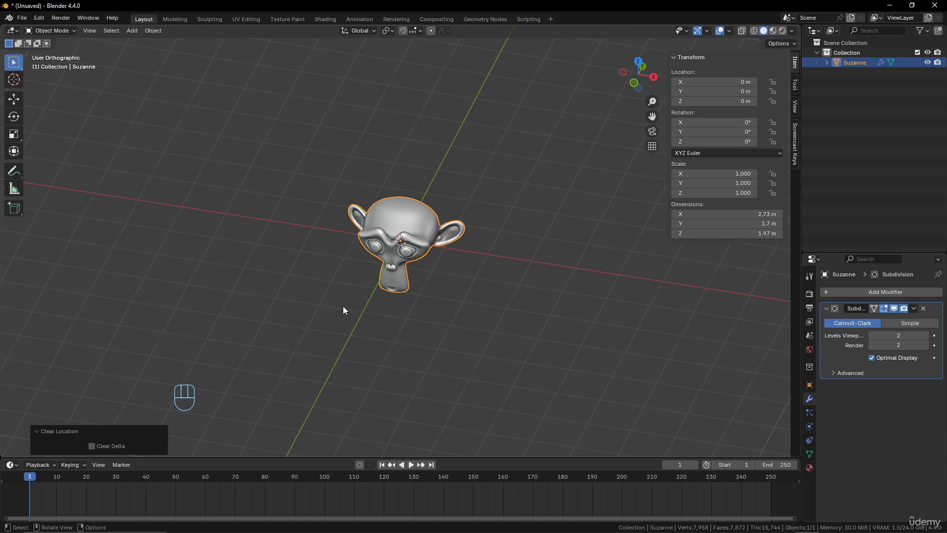
middle_drag(404, 197, 480, 148)
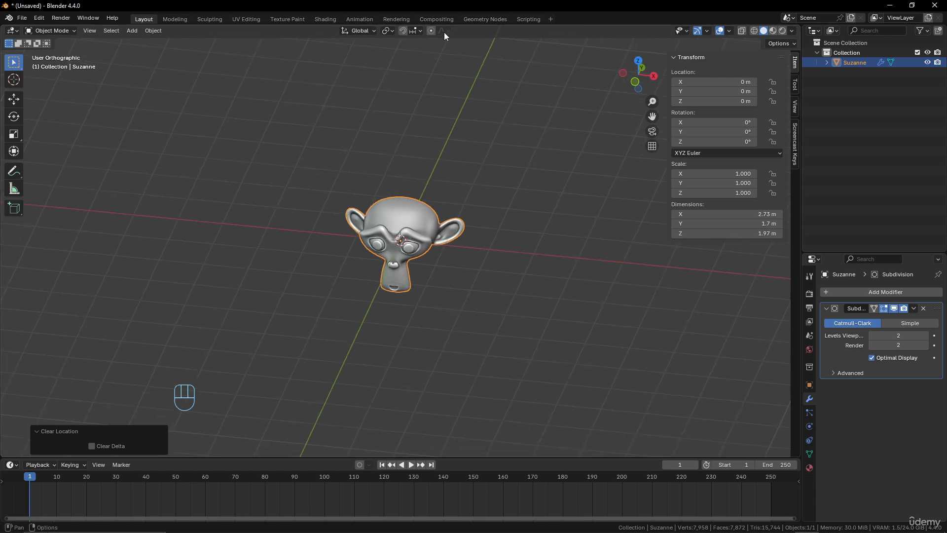
scroll(456, 280, down, 3)
scroll(456, 279, up, 3)
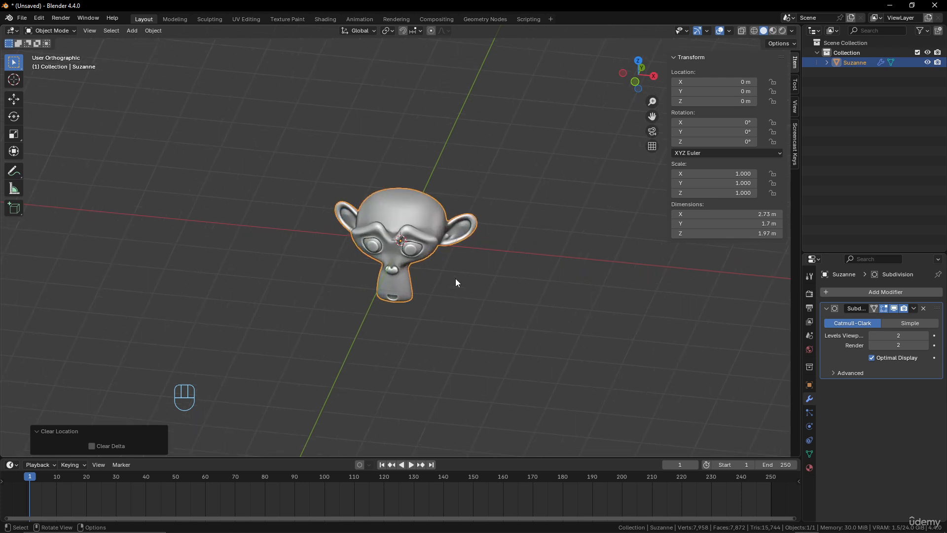
scroll(455, 278, down, 2)
scroll(453, 274, up, 2)
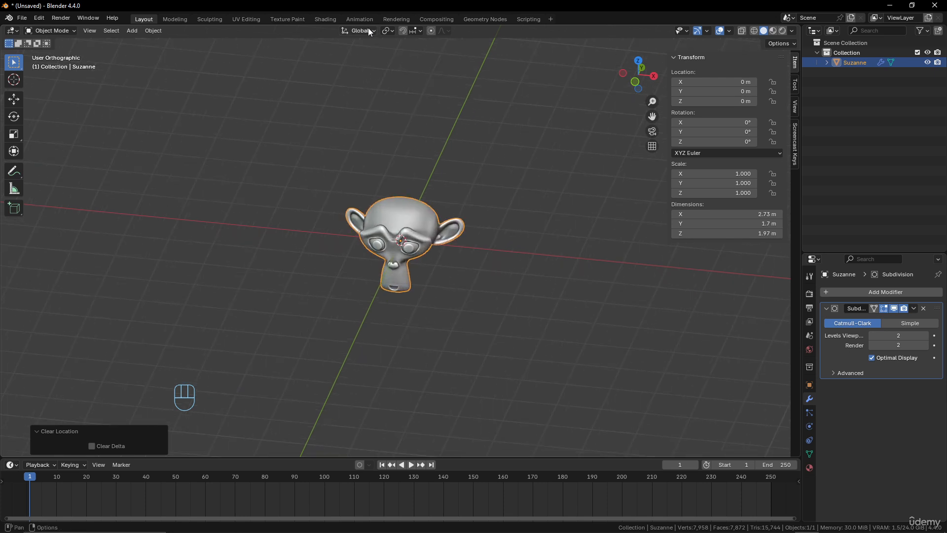
Step: Activate the Move tool and rotate the monkey head freehand by about 48.7° around the view axis
click(17, 102)
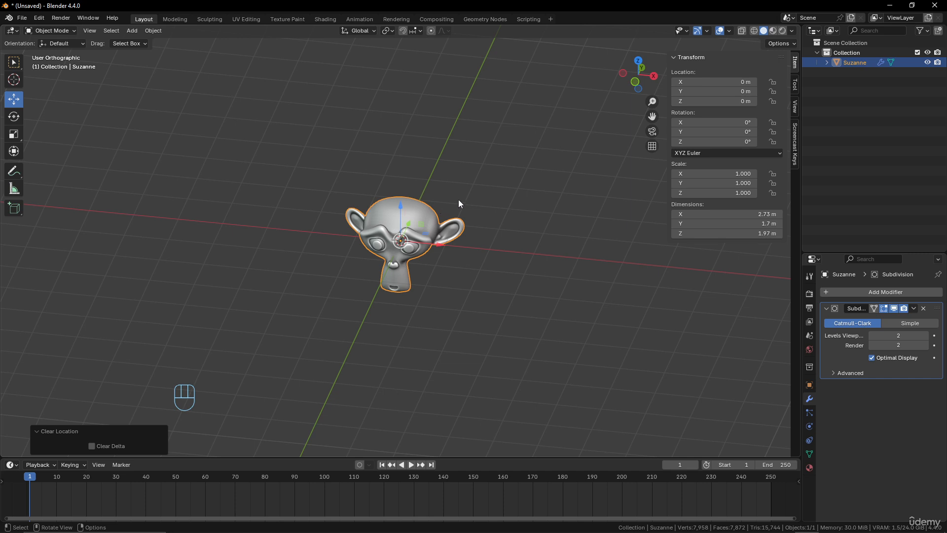
key(r)
click(478, 240)
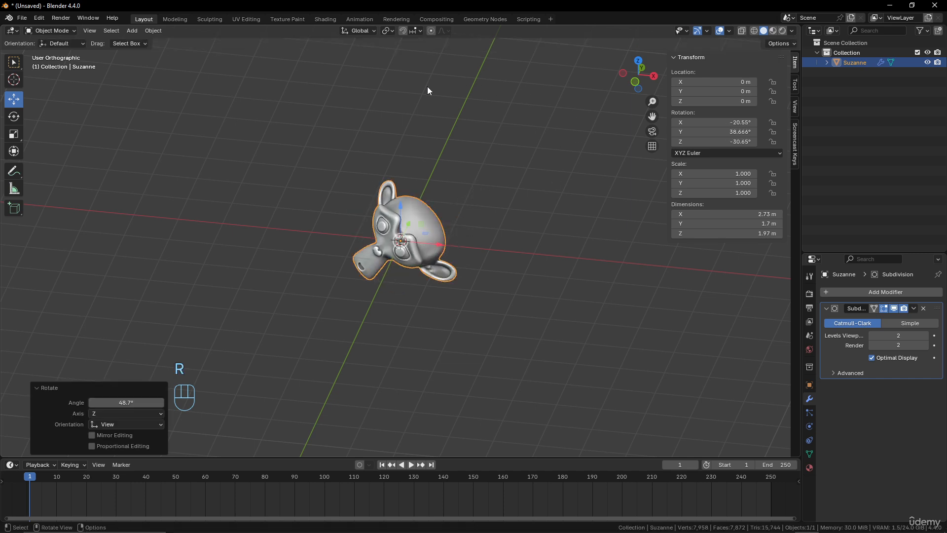
Step: Try moving the rotated head along the global Z and X axes, the last time about 2.7 m along X, and cancel each move
scroll(461, 200, up, 1)
drag(402, 206, 402, 160)
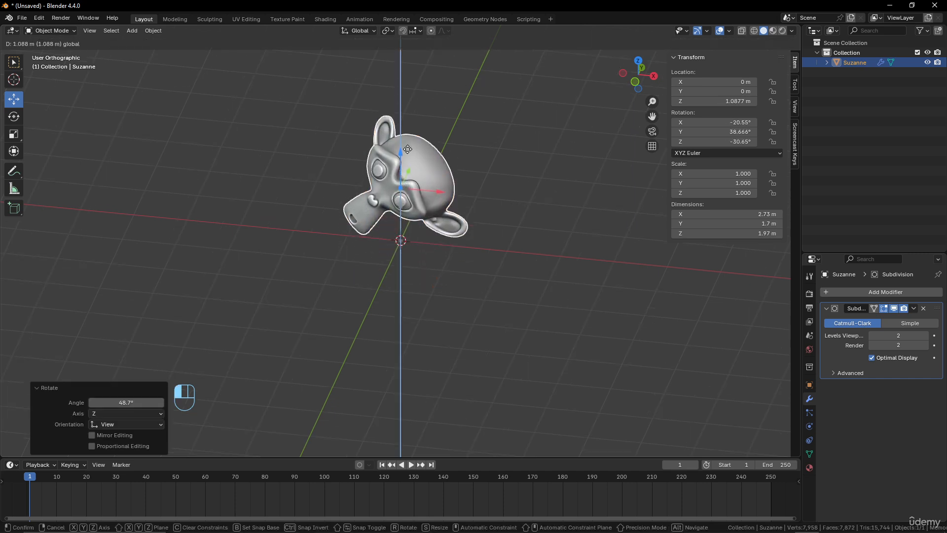
right_click(402, 161)
drag(444, 250, 555, 251)
right_click(554, 251)
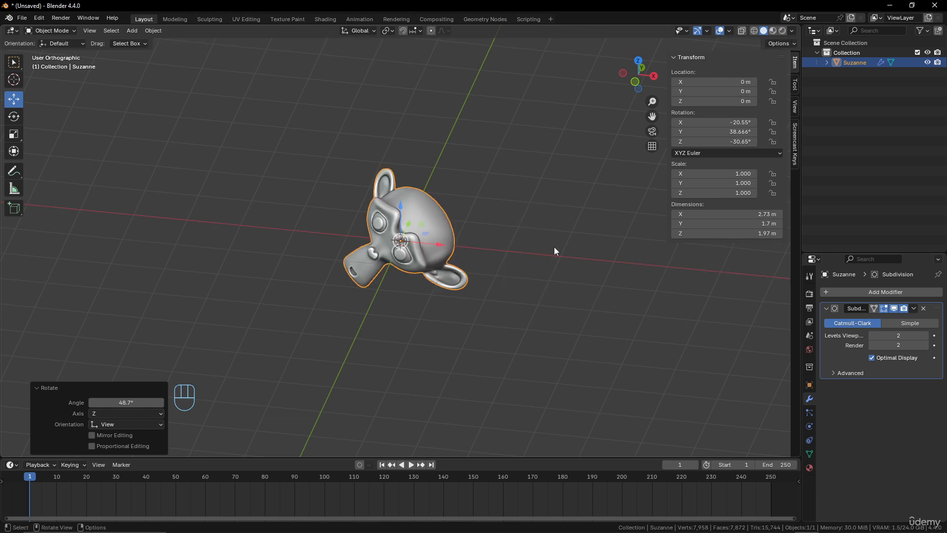
key(g)
key(x)
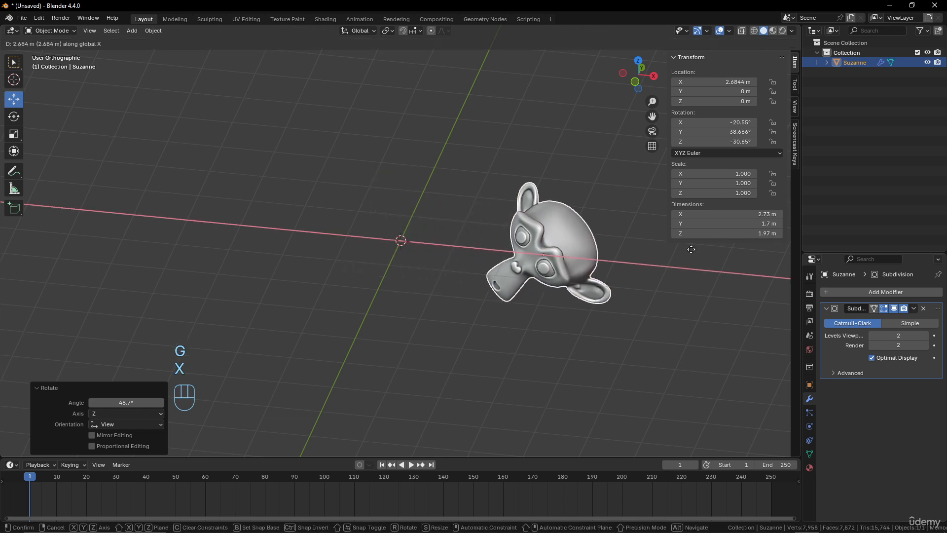
right_click(543, 276)
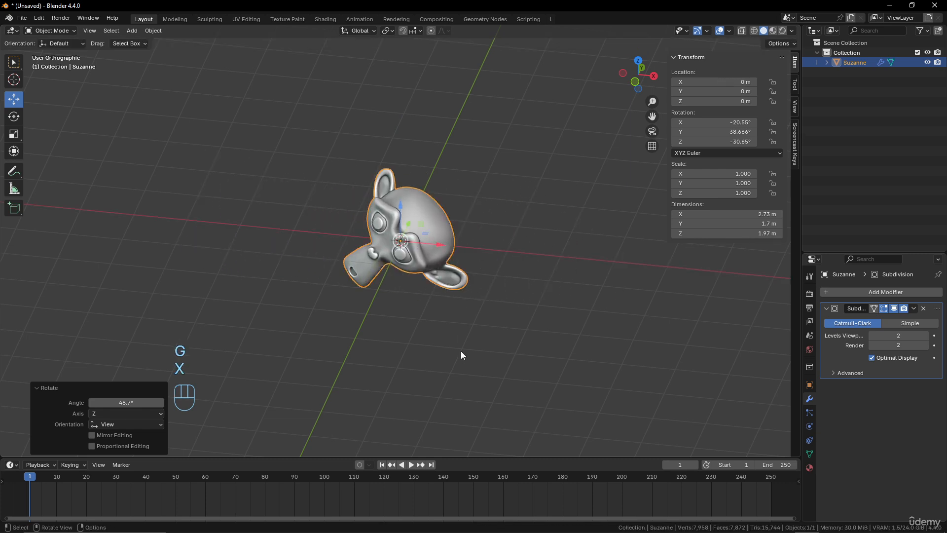
Step: Set the transform orientation to Local, try moving the head about -2.5 m along its local X axis, and cancel the move
click(362, 31)
click(362, 72)
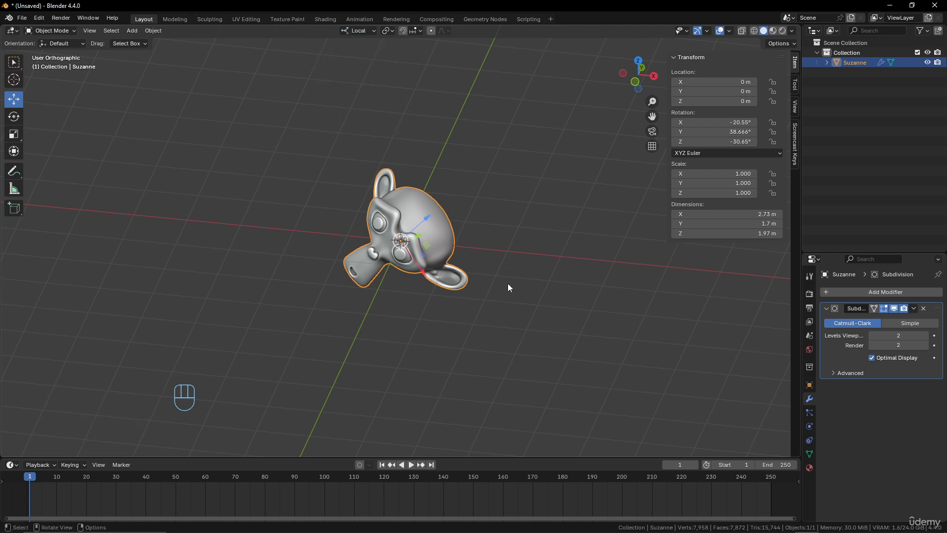
key(g)
key(x)
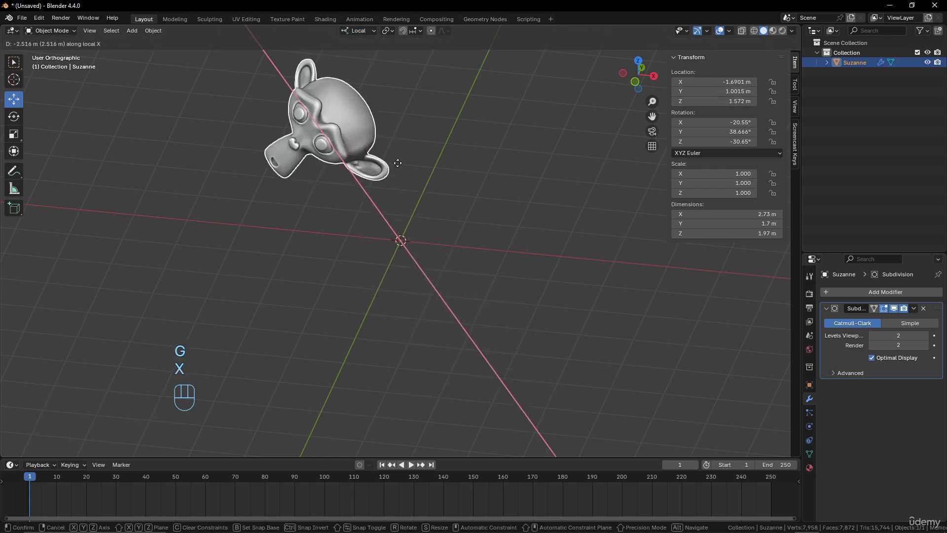
key(Escape)
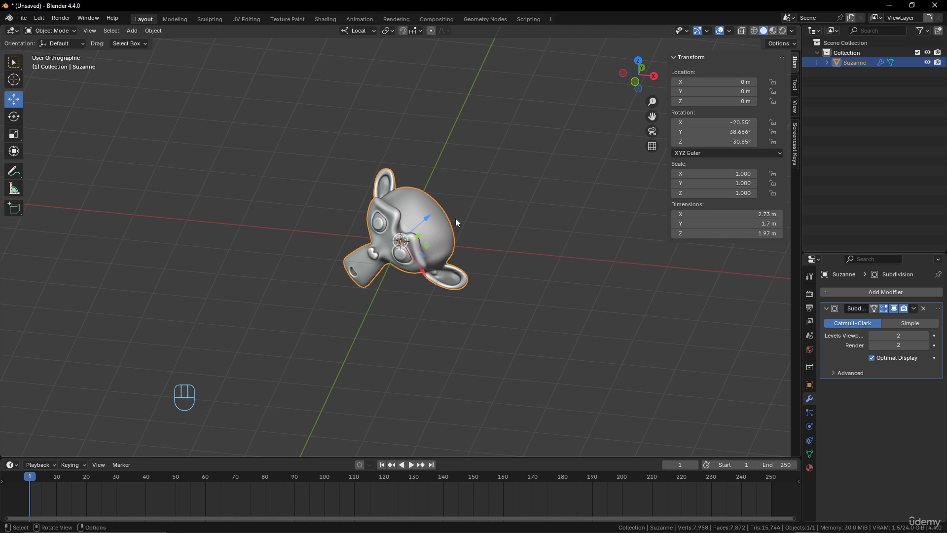
Step: Try offsetting the 3D cursor to -3.7 m in X and 3.8 m in Y, and reset both coordinates to 0 m
click(373, 31)
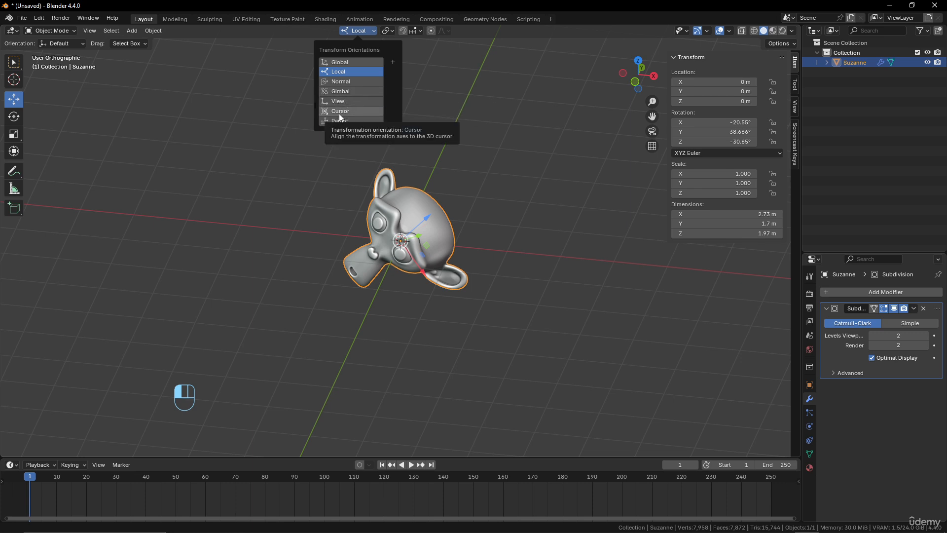
click(795, 108)
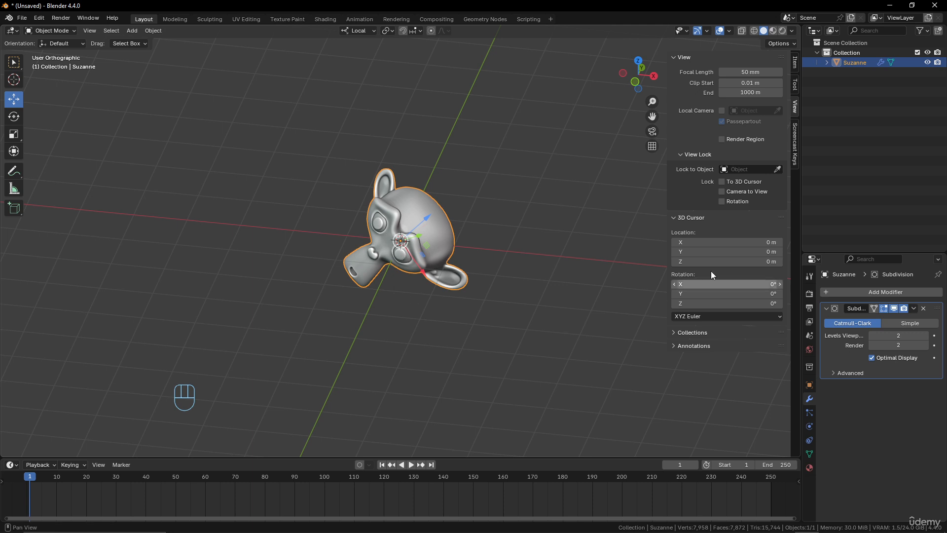
mouse_move(725, 243)
mouse_down()
mouse_move(694, 242)
mouse_move(704, 252)
mouse_move(728, 248)
mouse_up()
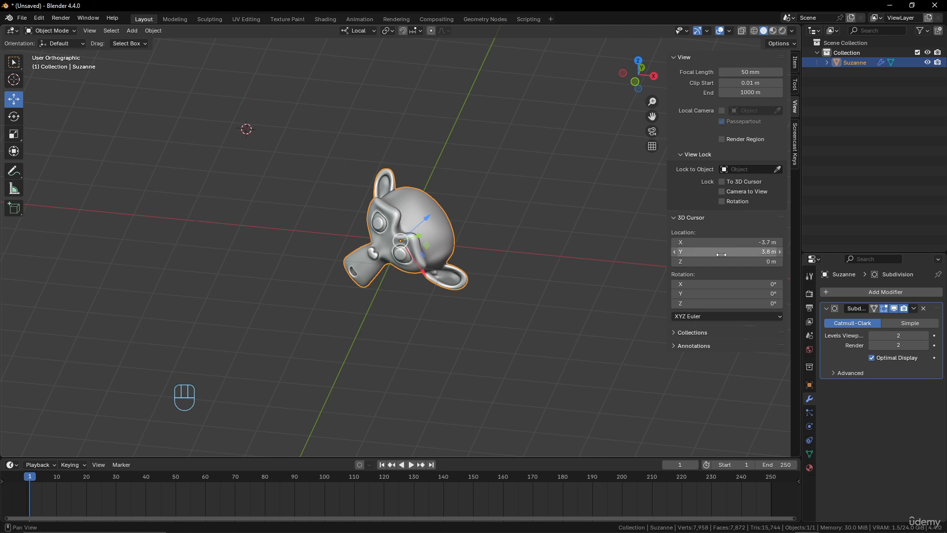
click(762, 245)
text(0)
key(Return)
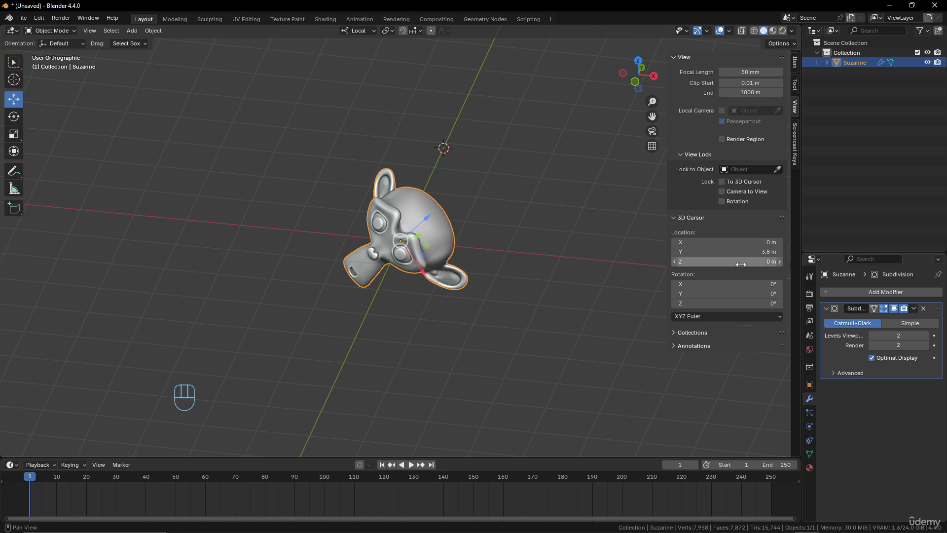
click(770, 253)
text(0)
key(Return)
Step: Set the transform orientation to Global
click(359, 30)
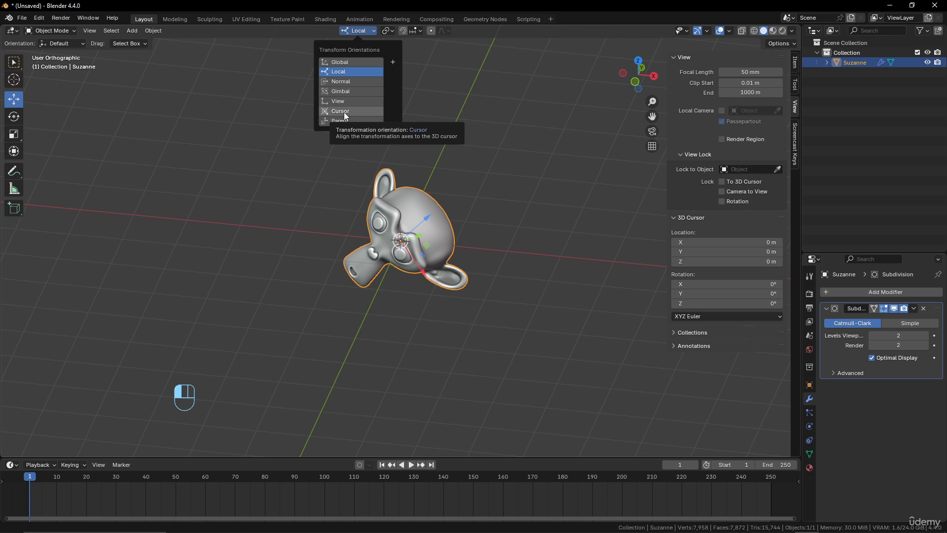
click(344, 60)
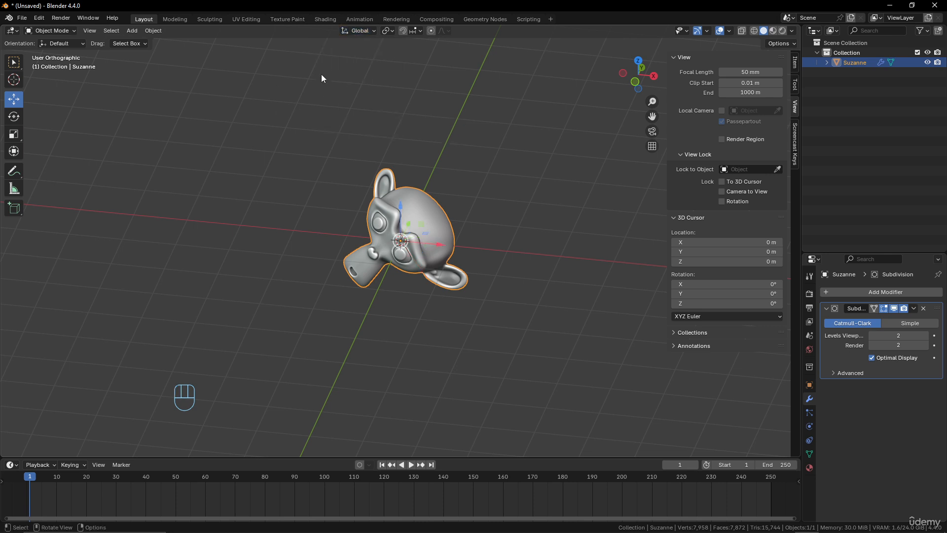
click(361, 31)
Step: Move the rotated monkey head freehand by about 2.57 m in X, 0.62 m in Y and 0.14 m in Z
scroll(414, 184, down, 3)
scroll(415, 184, up, 2)
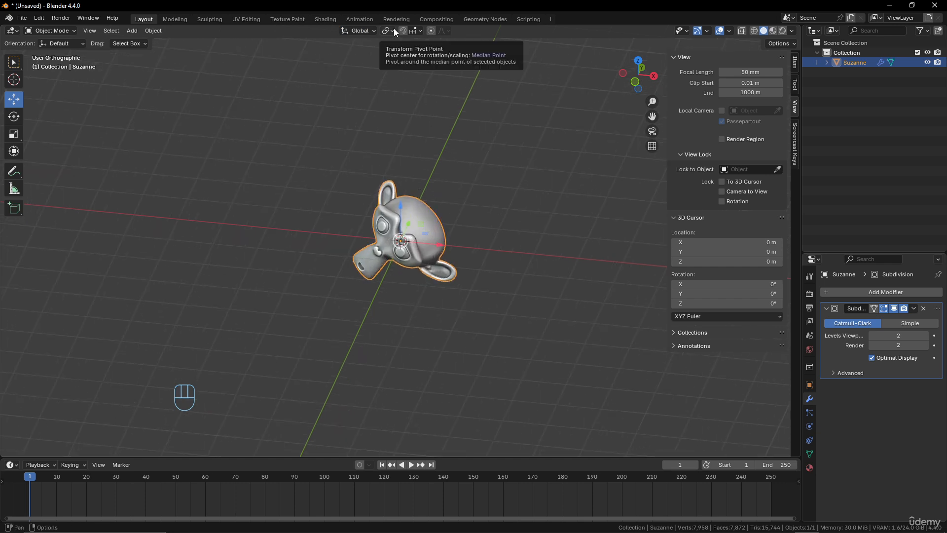
scroll(424, 232, down, 3)
scroll(452, 263, up, 3)
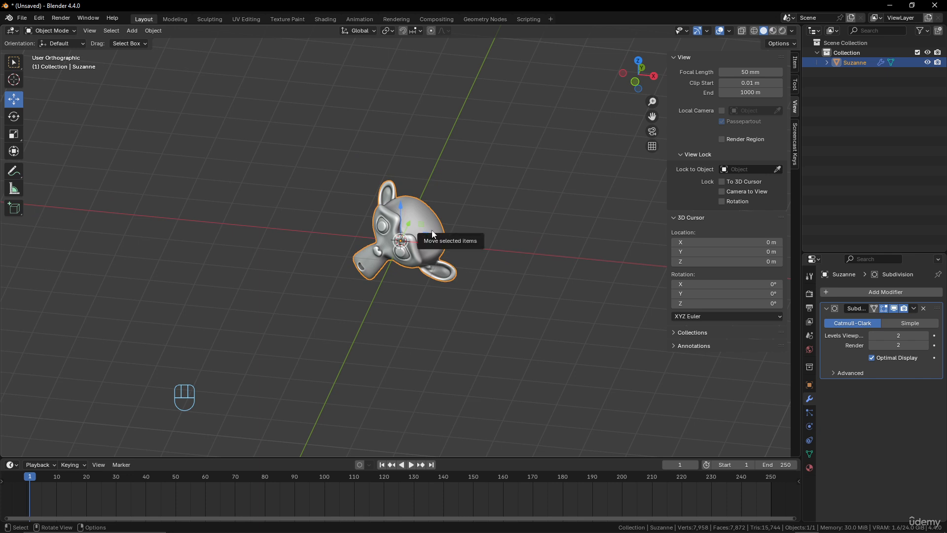
key(g)
click(553, 225)
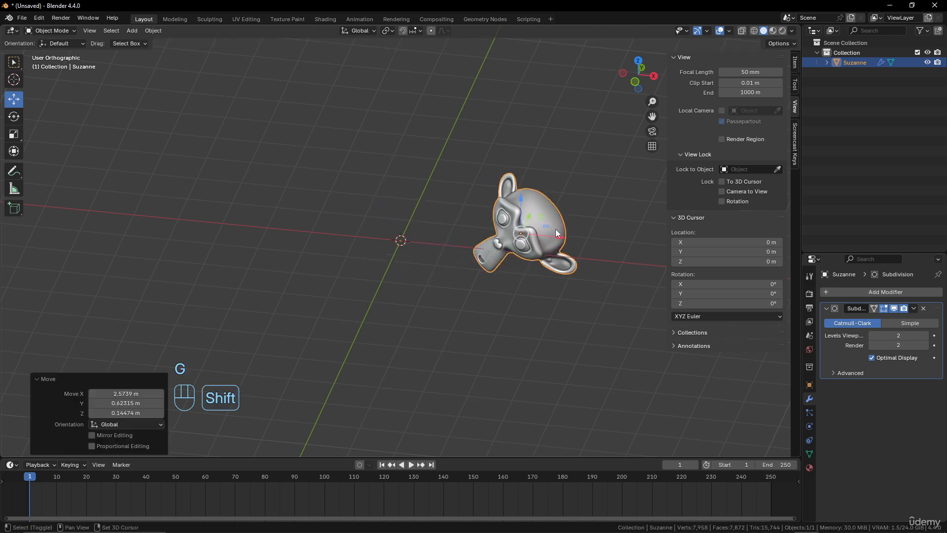
Step: Duplicate the monkey head twice, moving the copies by about -6.9, -1.2, 0.5 m and 3.8, 2.3, 2.9 m in XYZ, and return to Select Box
key(shift+d)
click(412, 221)
key(shift+d)
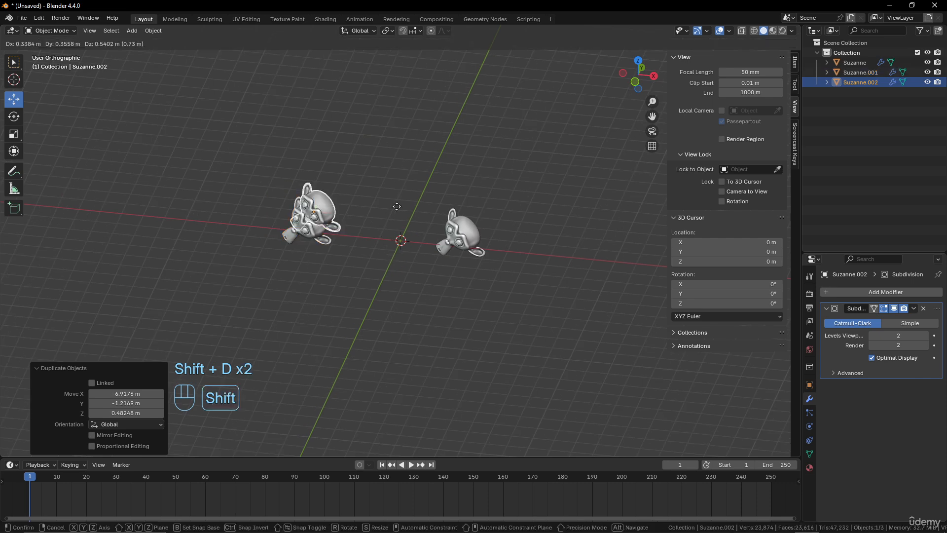
click(475, 155)
click(12, 68)
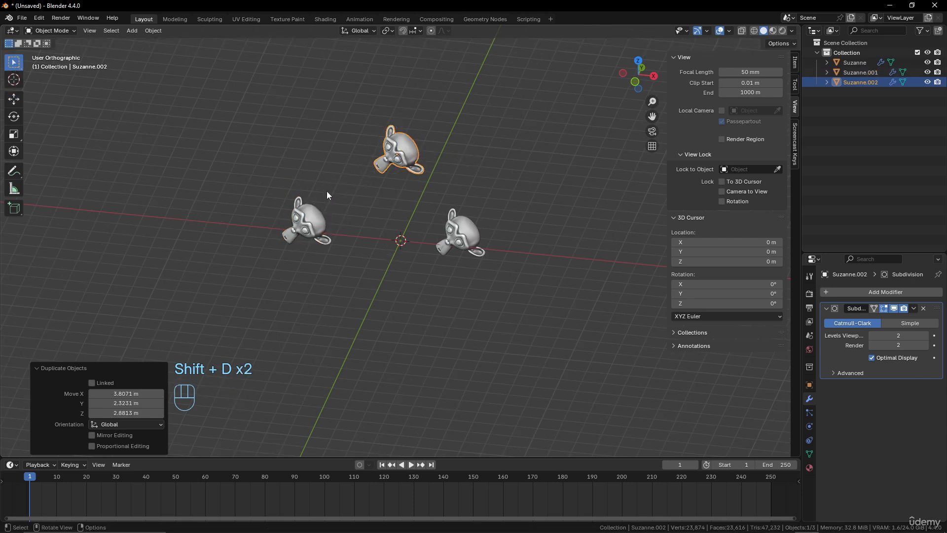
Step: Select all three monkey heads together and try rotating them around their shared median point
scroll(375, 207, up, 2)
scroll(394, 207, down, 3)
shift+middle_drag(405, 206, 422, 227)
drag(287, 148, 521, 314)
scroll(521, 315, up, 2)
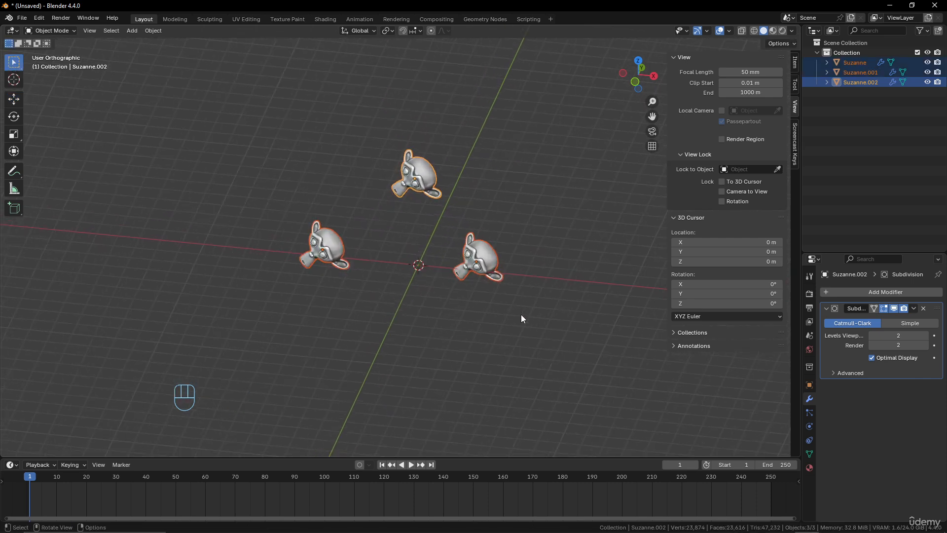
shift+middle_drag(514, 298, 461, 272)
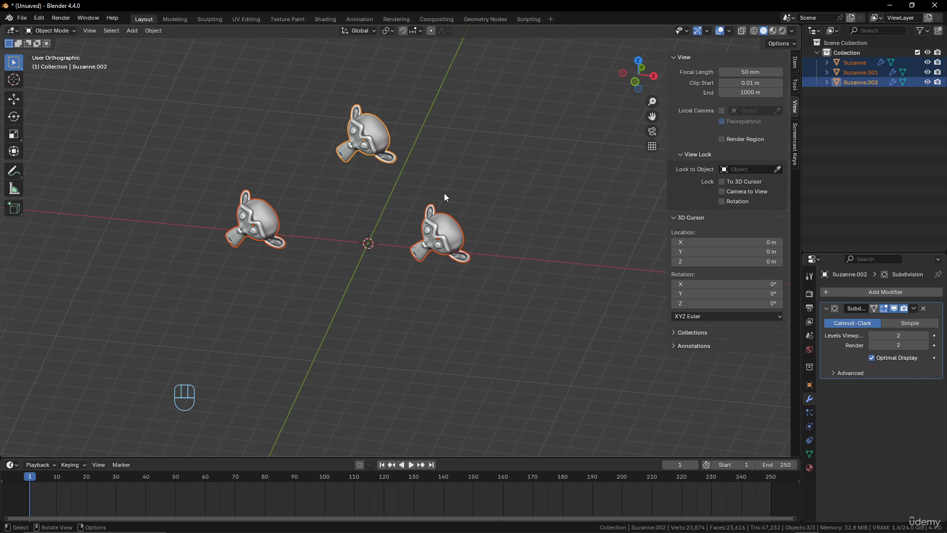
key(r)
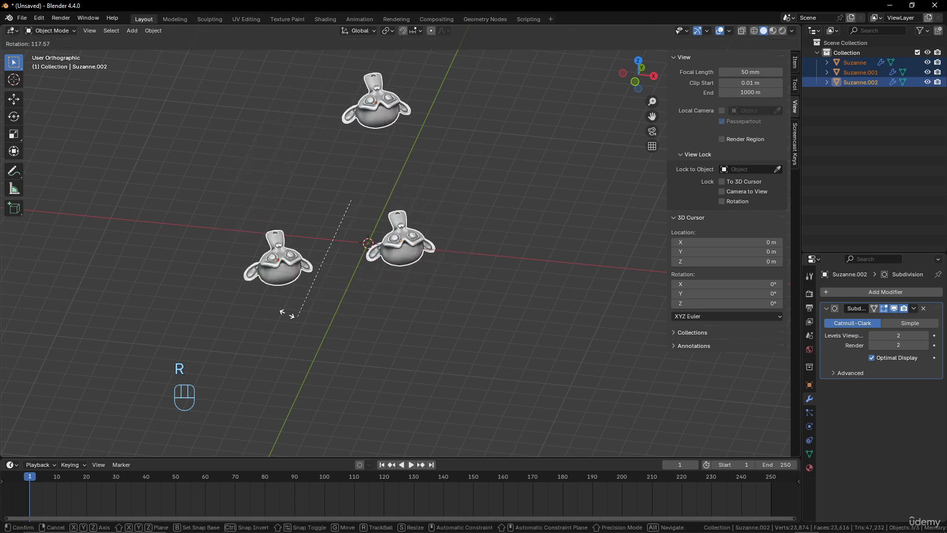
click(481, 108)
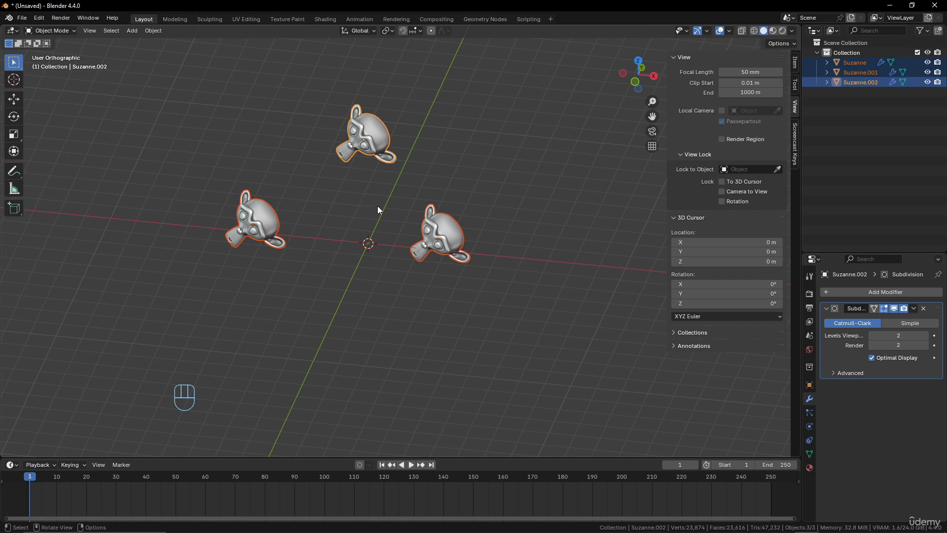
Step: Set the transform pivot point to 3D Cursor and try rotating the three heads around it
click(391, 31)
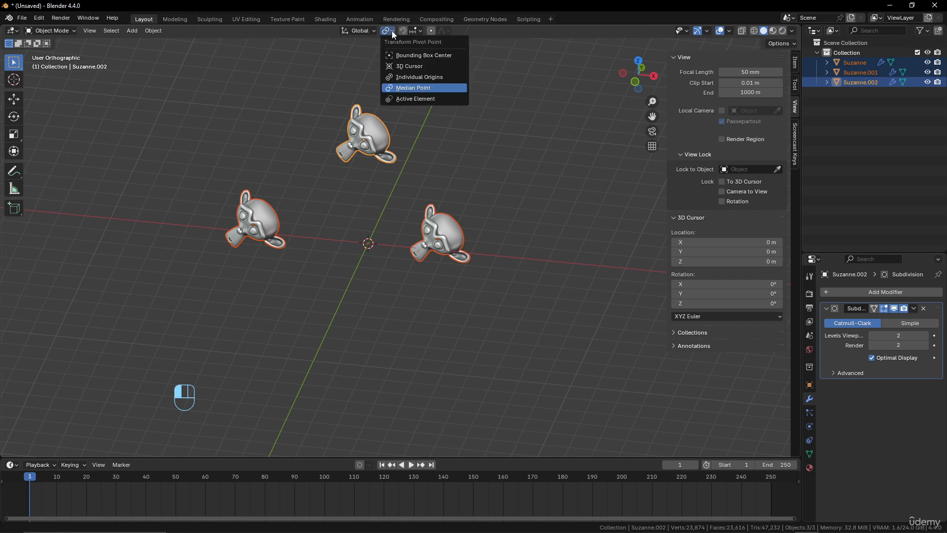
click(404, 67)
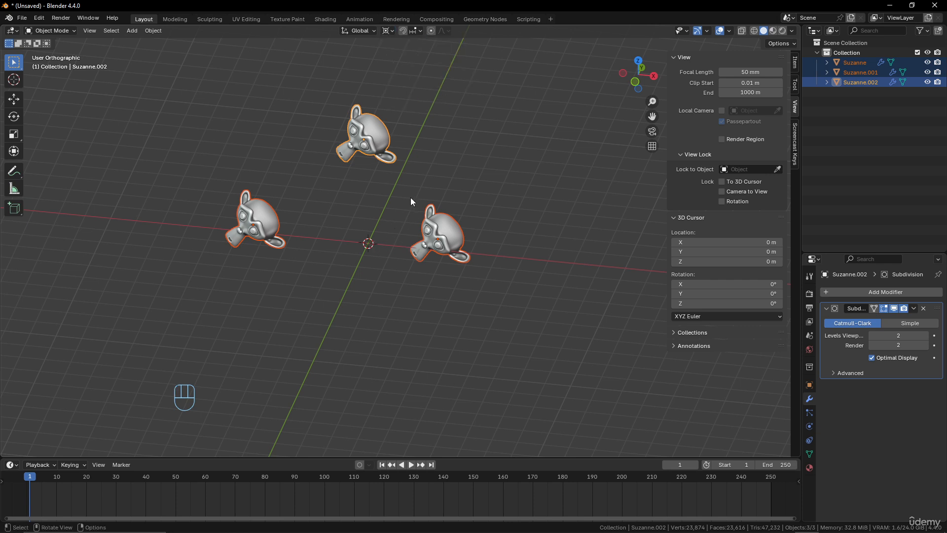
key(r)
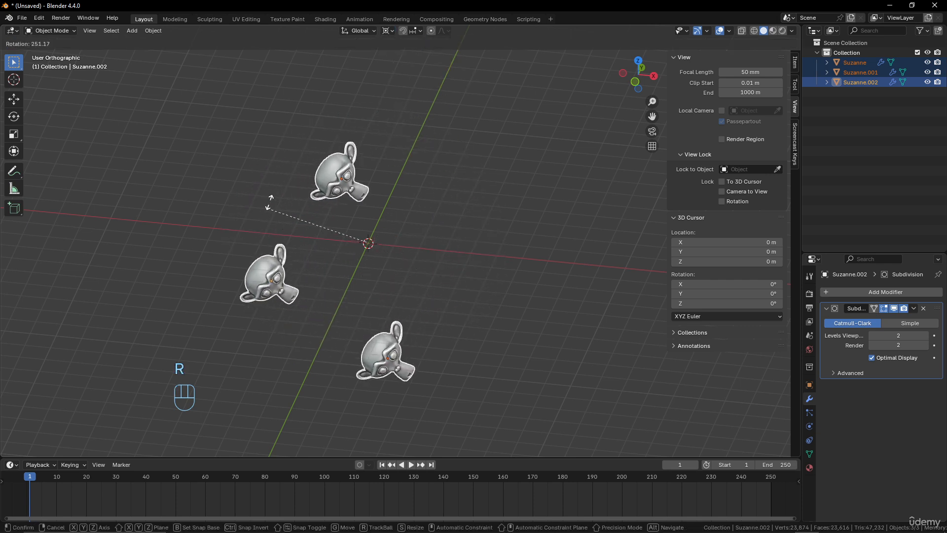
click(434, 173)
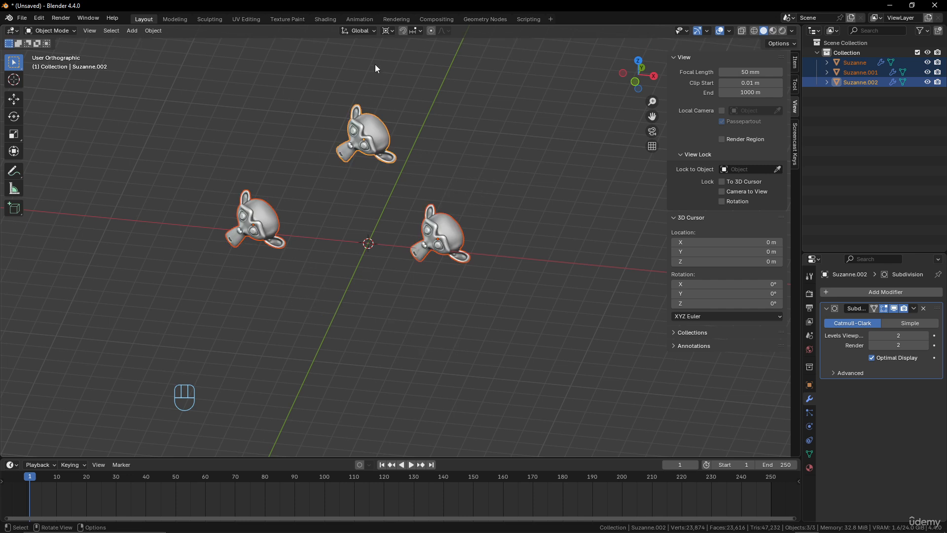
Step: Try rotating the three heads with the pivot point set to Active Element, and return the pivot to Median Point
click(391, 31)
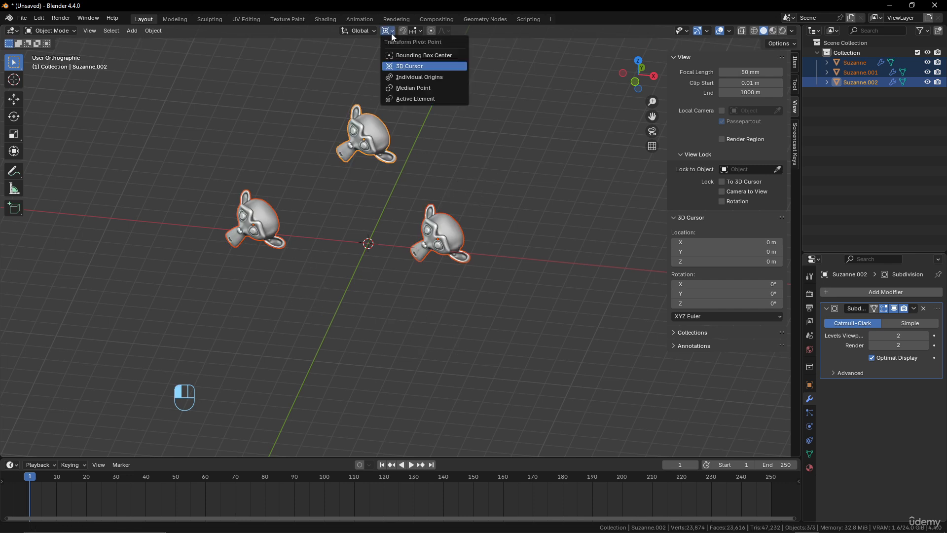
click(414, 99)
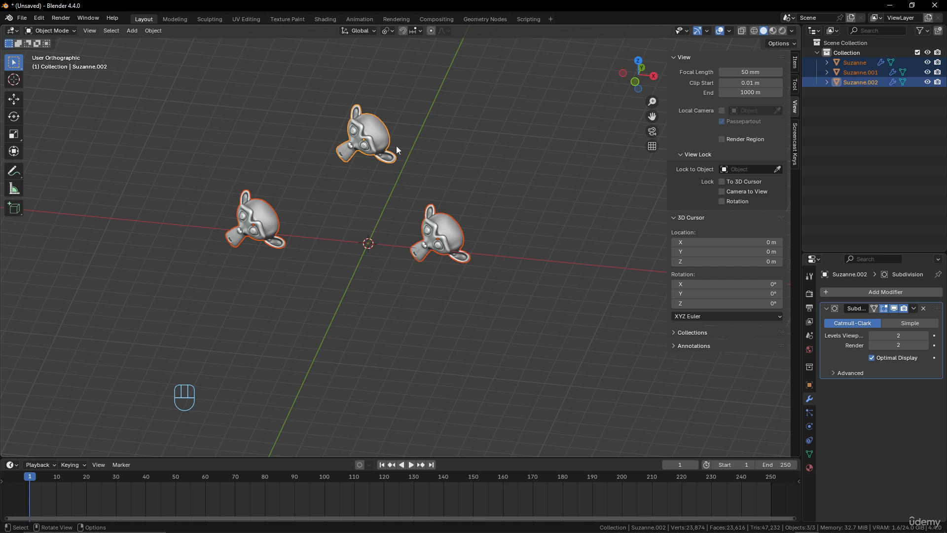
scroll(404, 134, down, 1)
key(r)
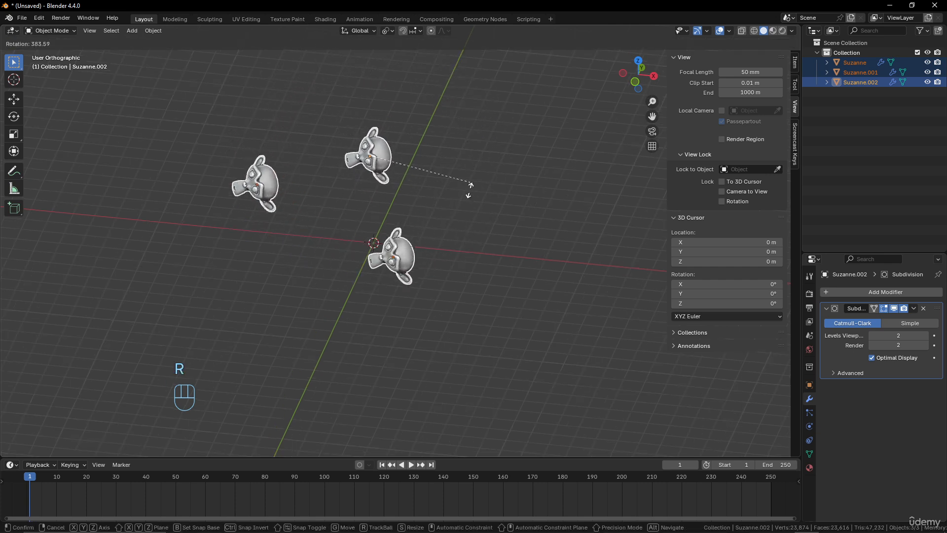
key(Escape)
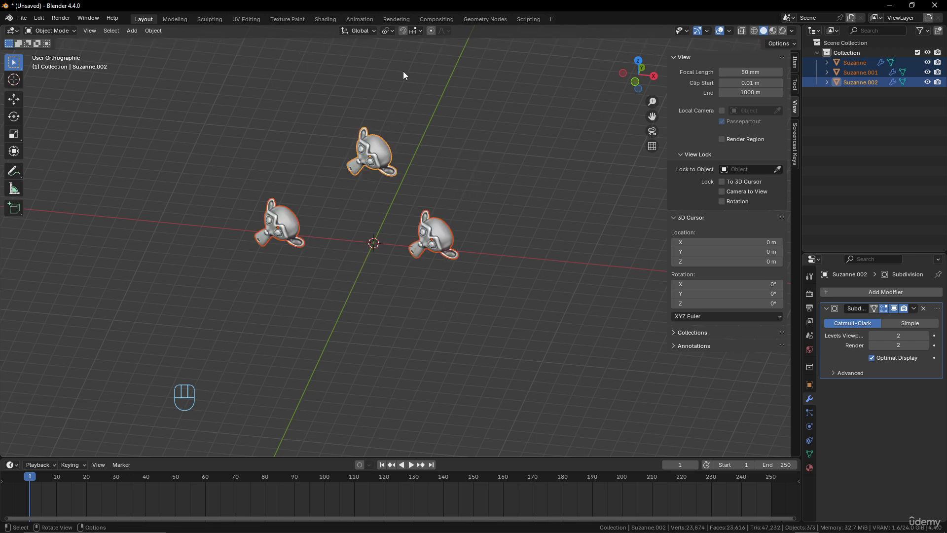
click(390, 30)
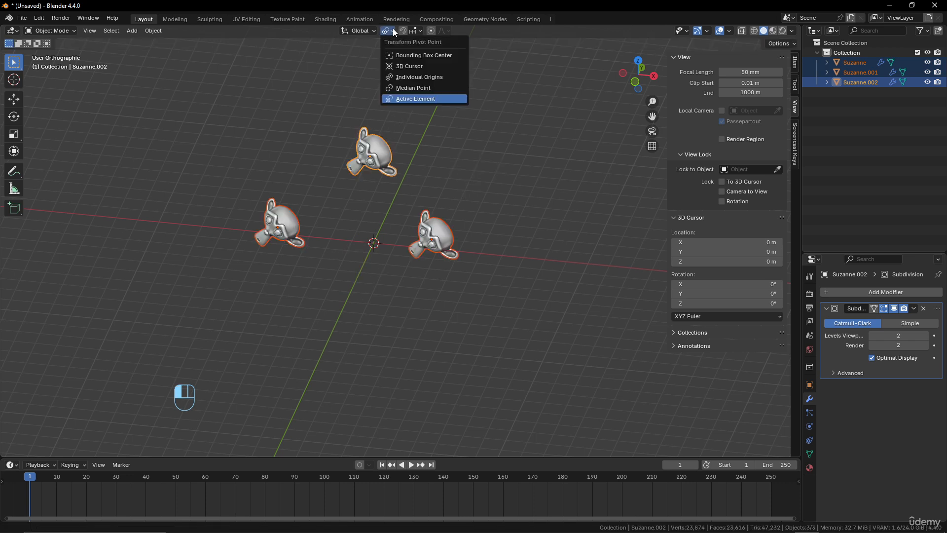
click(401, 86)
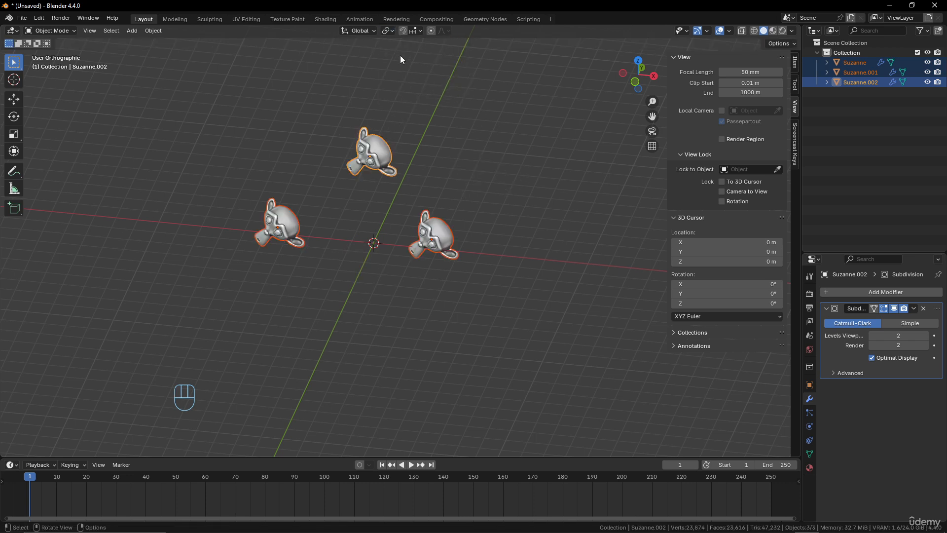
Step: Set the pivot point to Individual Origins and try rotating each monkey head about its own origin
click(390, 30)
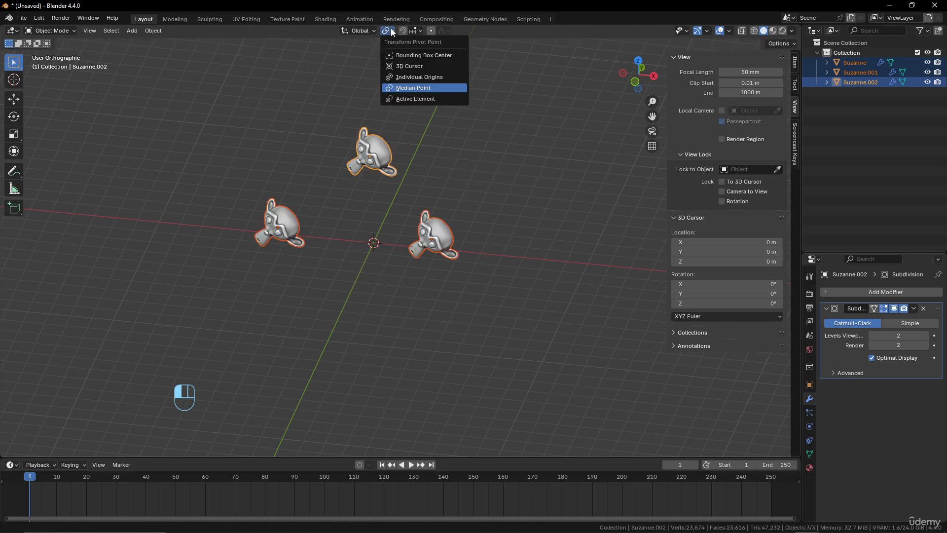
click(425, 78)
key(r)
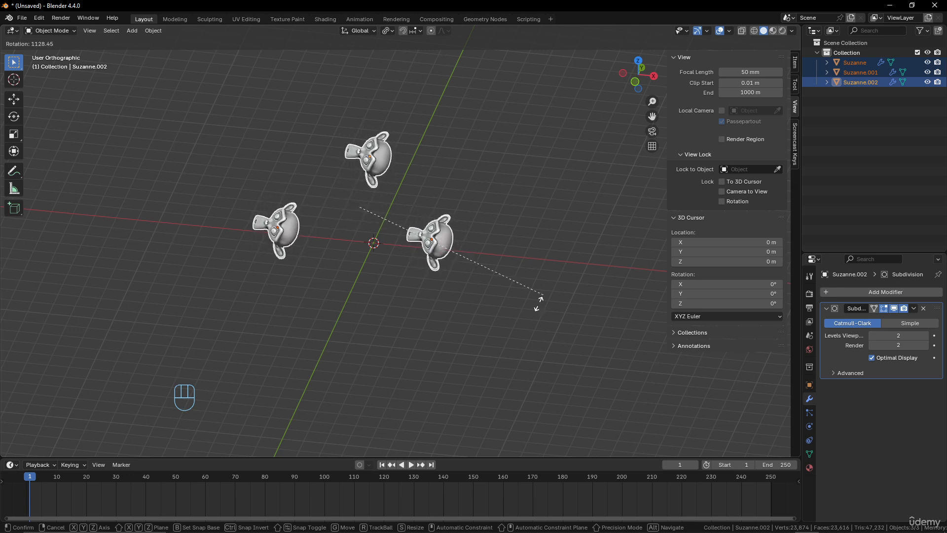
click(546, 341)
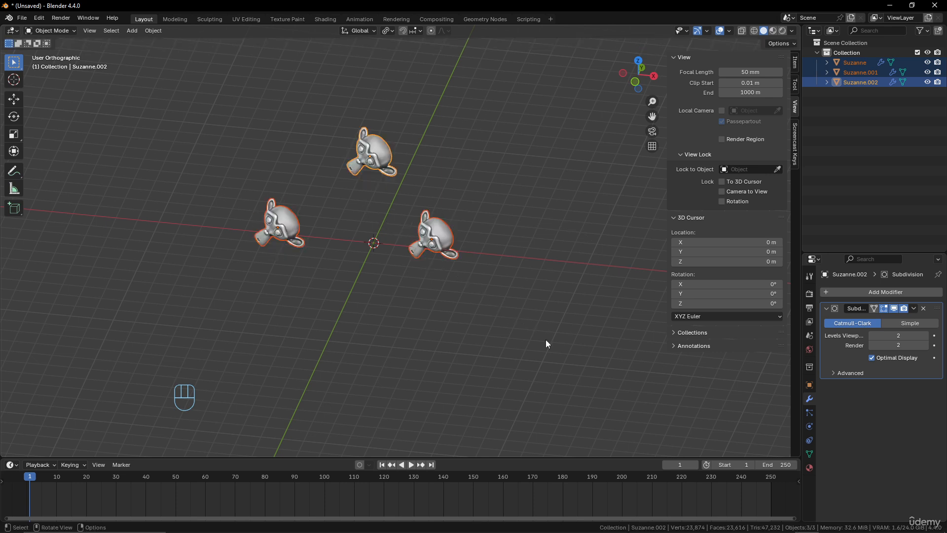
Step: Try rotating the heads with the pivot point set to Bounding Box Center, and set the pivot back to Median Point
click(391, 30)
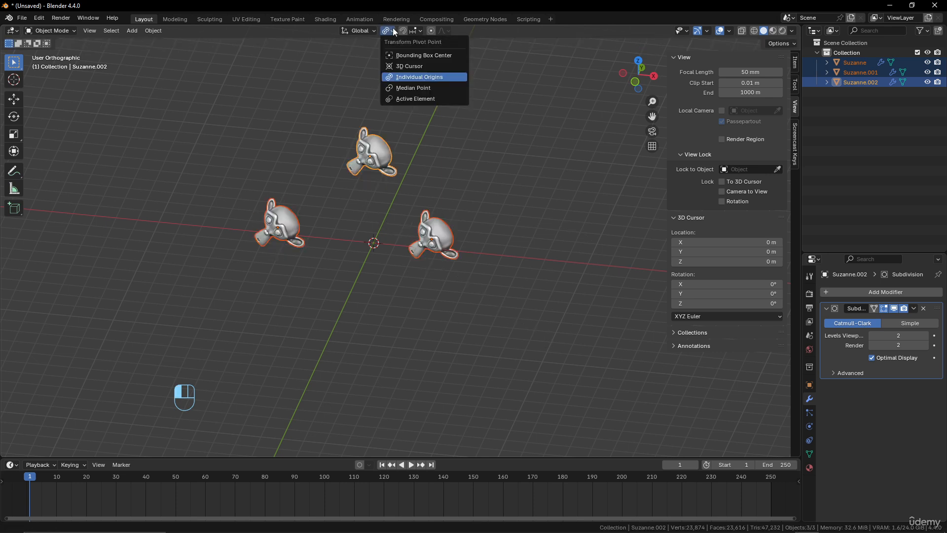
click(407, 58)
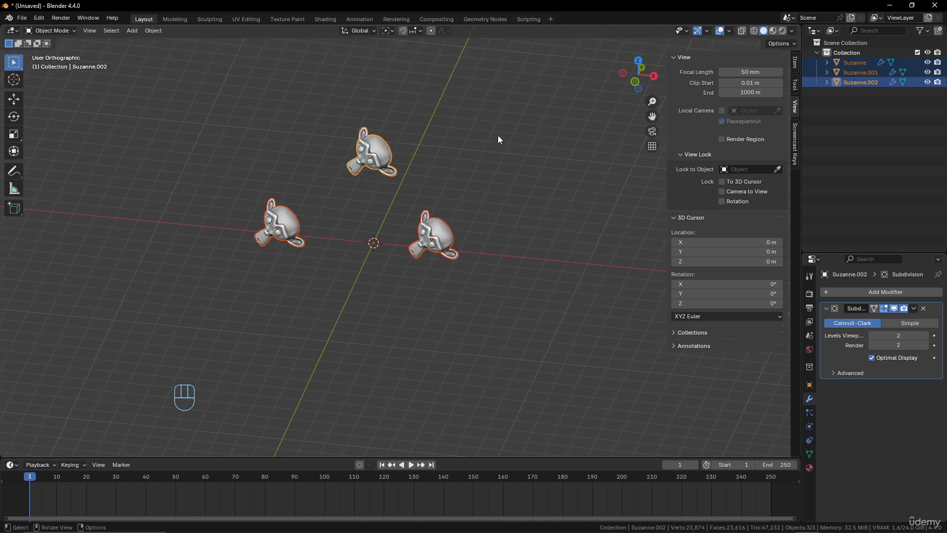
key(r)
right_click(376, 50)
click(390, 31)
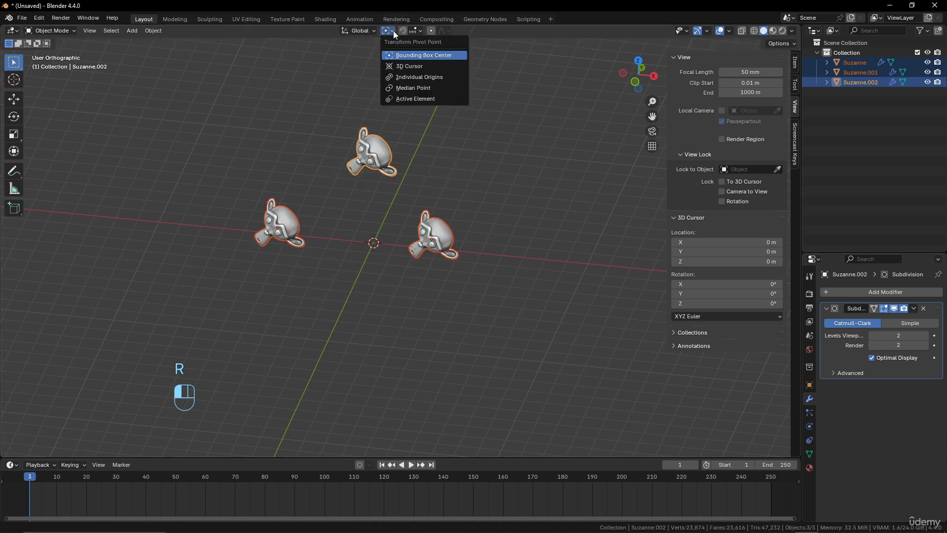
click(409, 89)
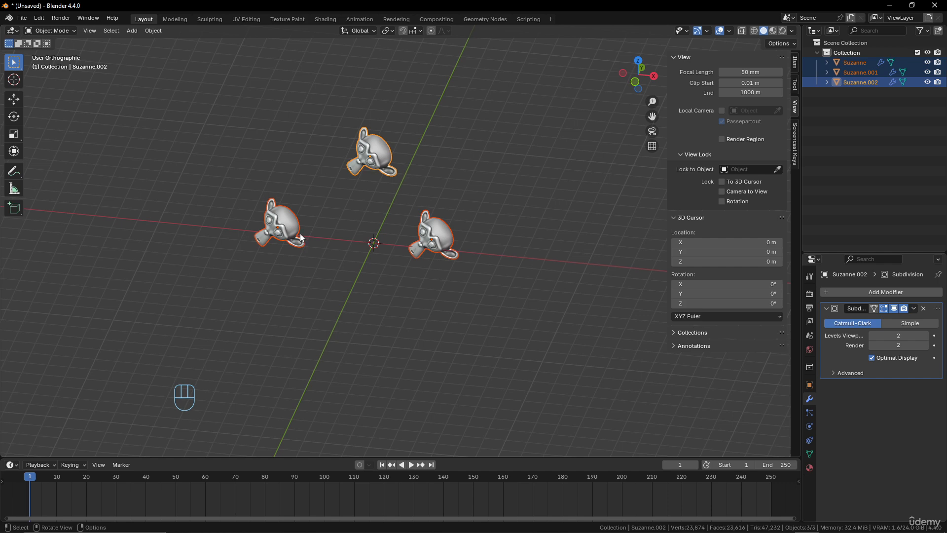
Step: Select only the rear monkey head, Suzanne.002, turn on snapping and try moving it in increments
middle_drag(301, 238, 473, 239)
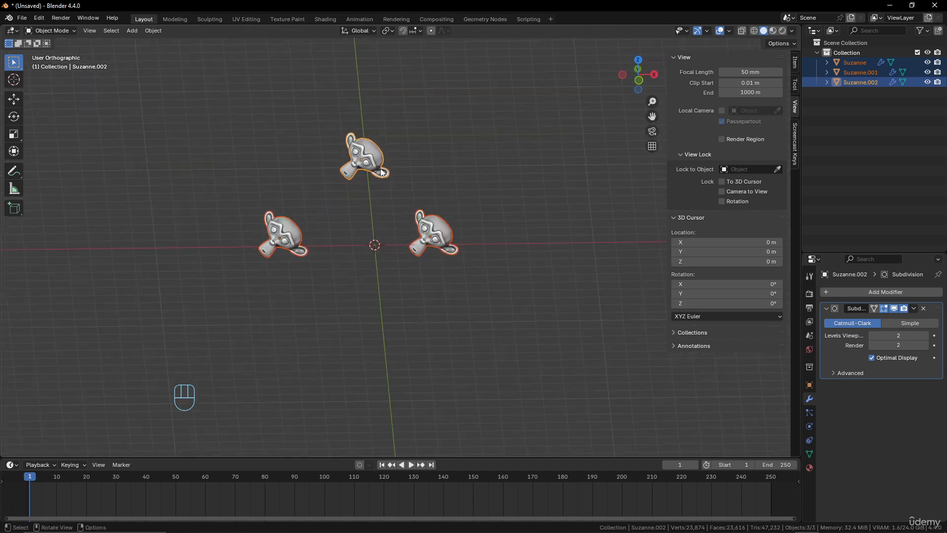
click(381, 172)
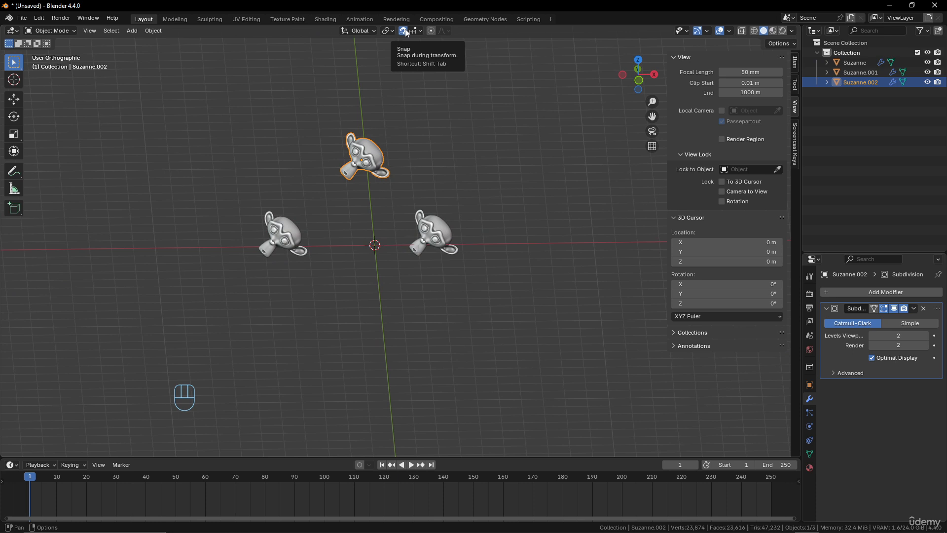
middle_drag(389, 174, 387, 195)
key(g)
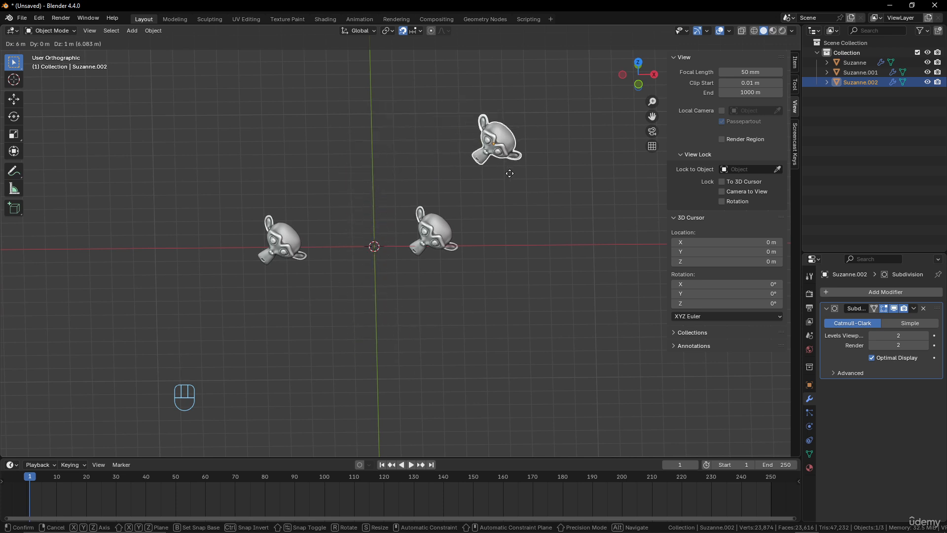
right_click(523, 188)
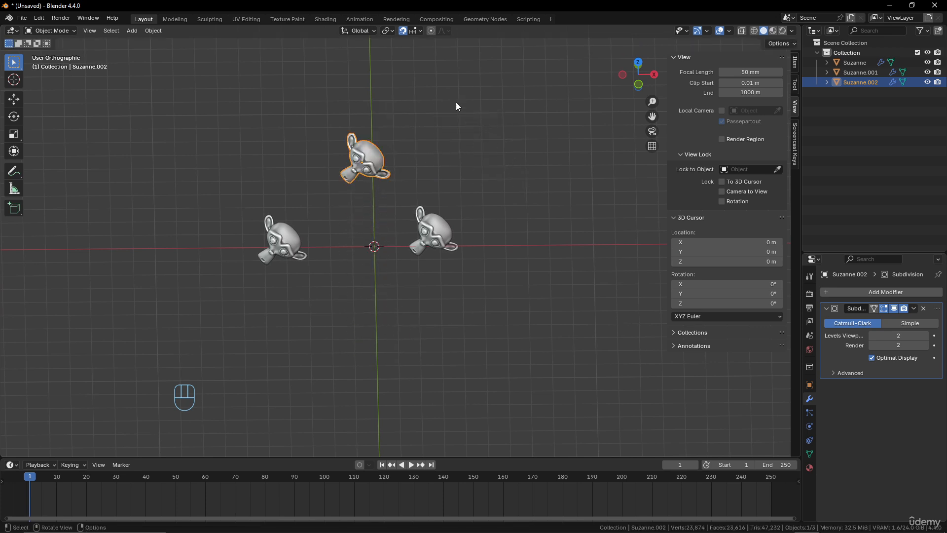
Step: Change the snap target to Grid and try moving the rear monkey head across the grid
click(415, 31)
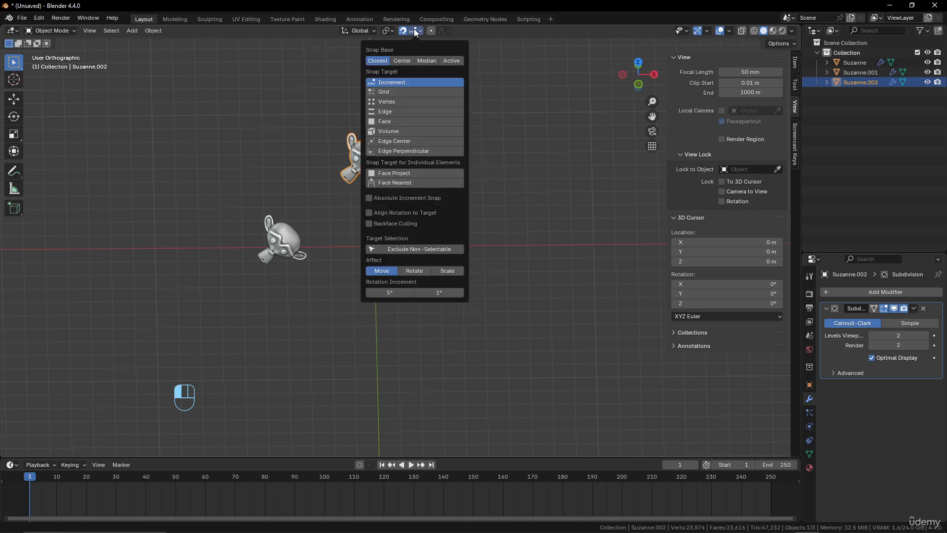
click(387, 92)
middle_drag(469, 253, 375, 177)
key(g)
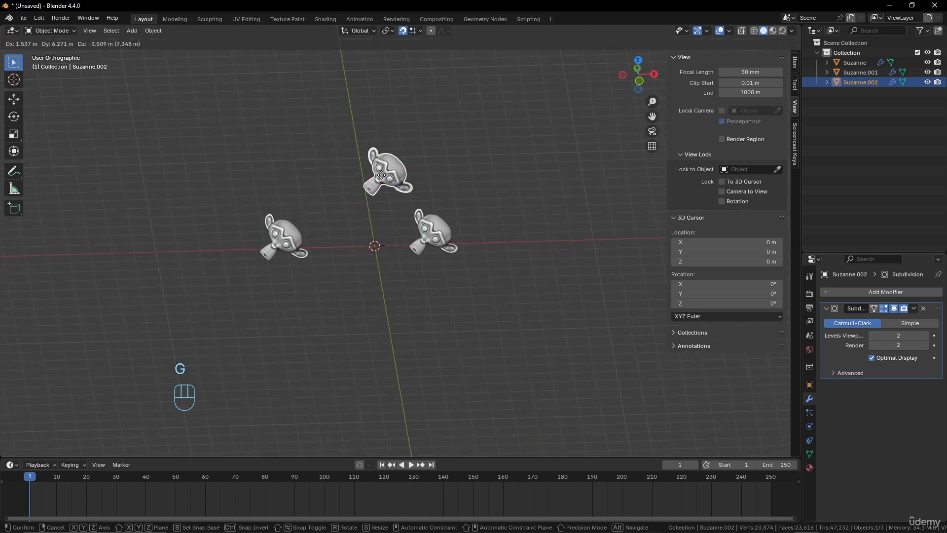
right_click(482, 188)
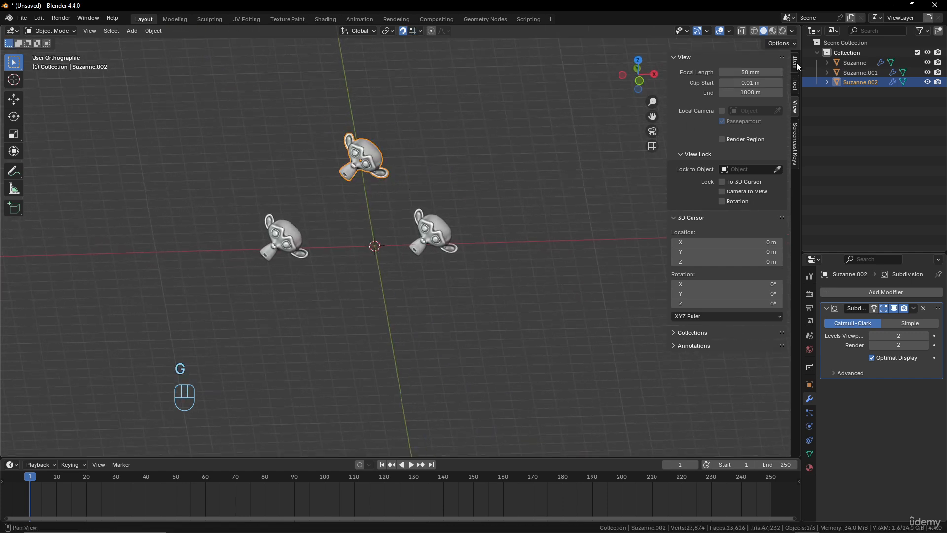
Step: Show the object's transform values and move the rear head with grid snapping to X 8 m, Y 10 m, Z 0 m, then -6 m in X
click(796, 63)
key(g)
click(539, 155)
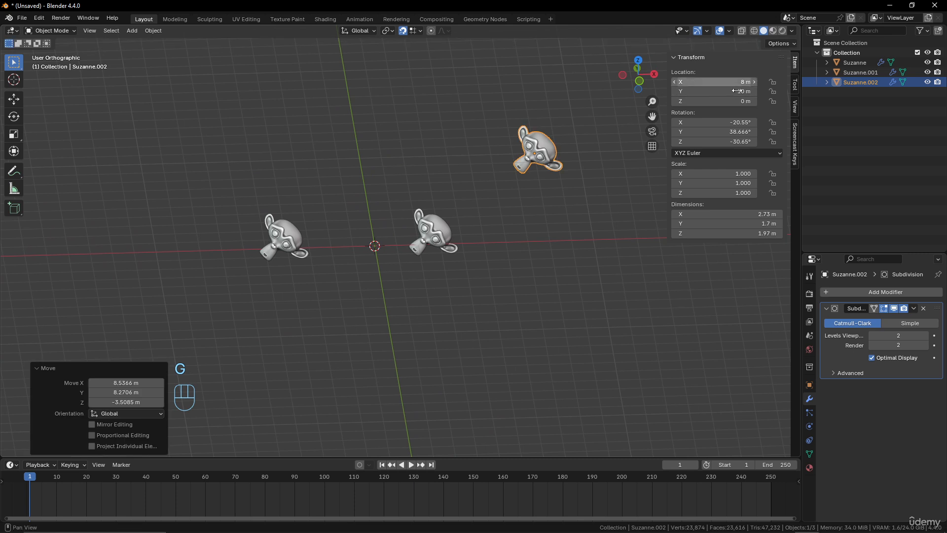
key(g)
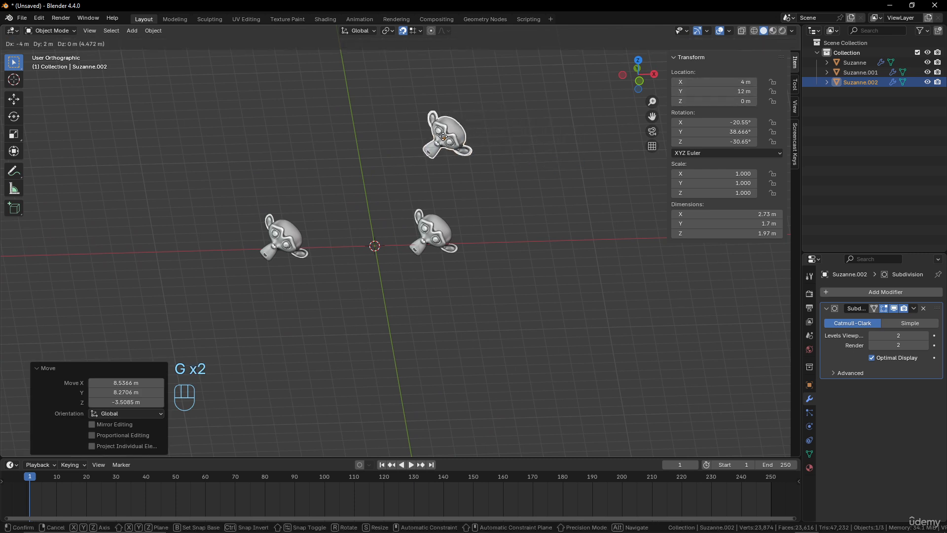
click(710, 114)
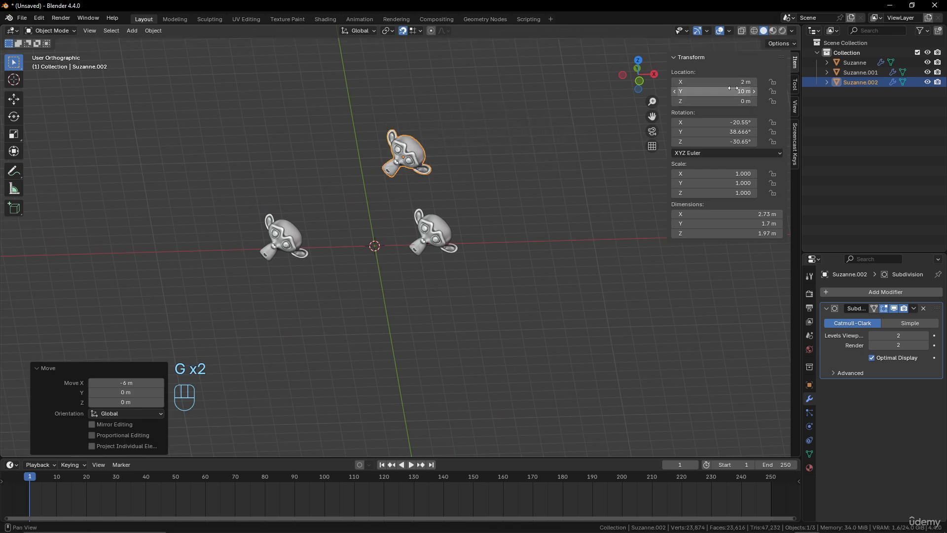
Step: Add a 2 m mesh plane at the world origin between the monkey heads
middle_drag(442, 172, 440, 85)
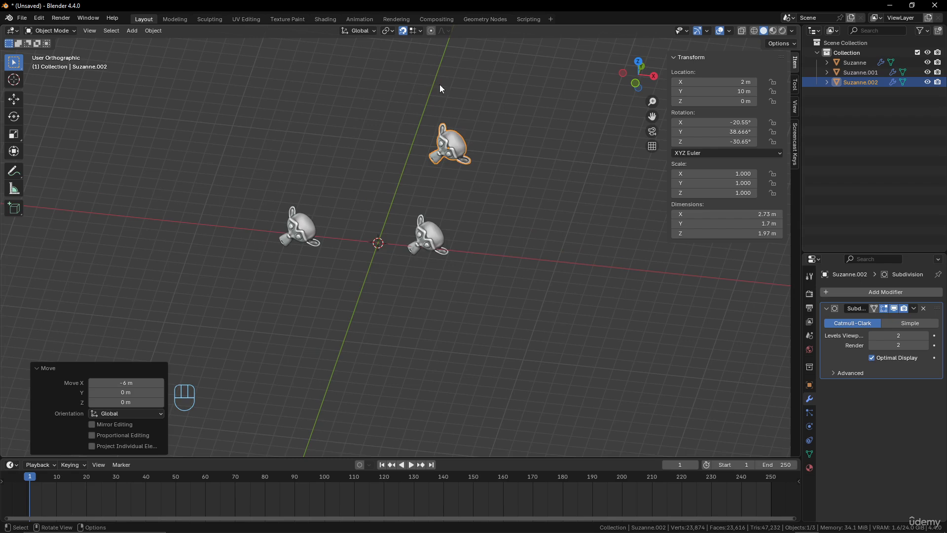
click(419, 30)
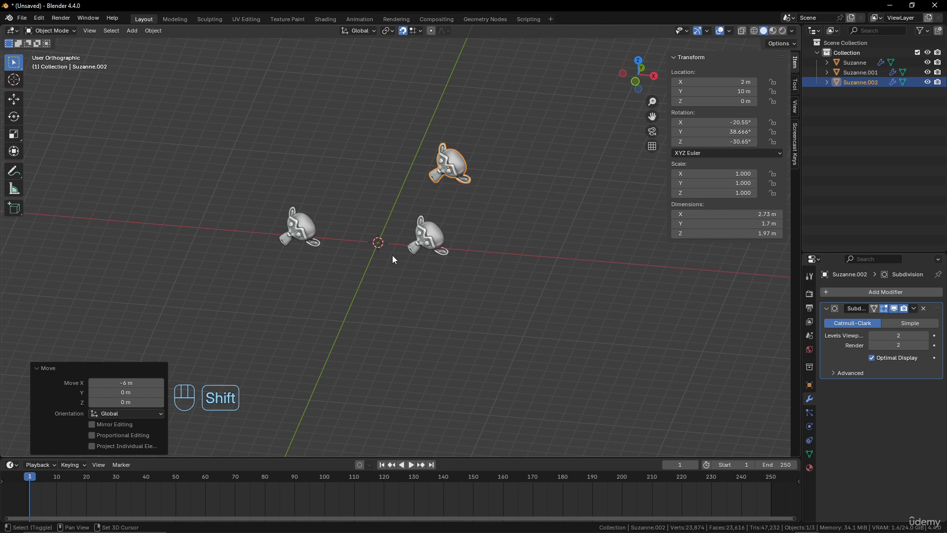
key(shift+a)
mouse_move(393, 256)
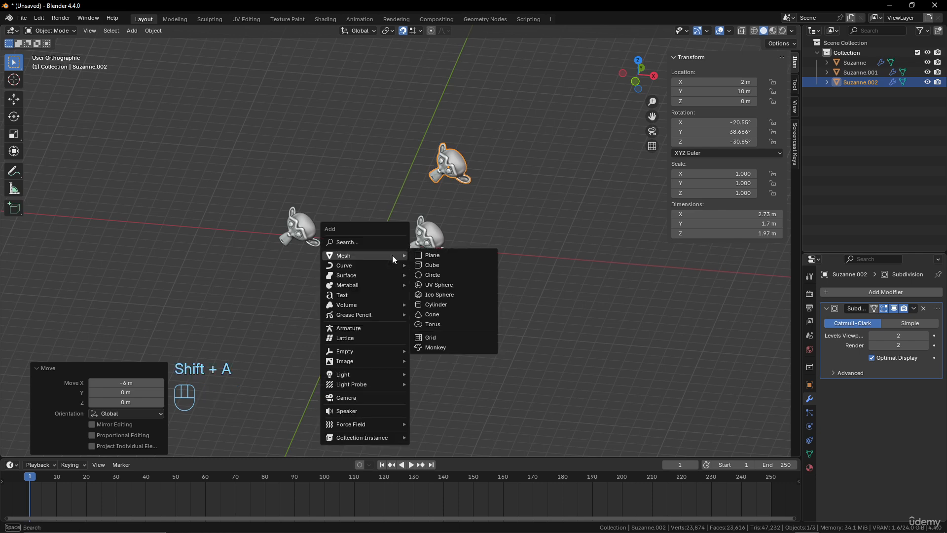
click(443, 256)
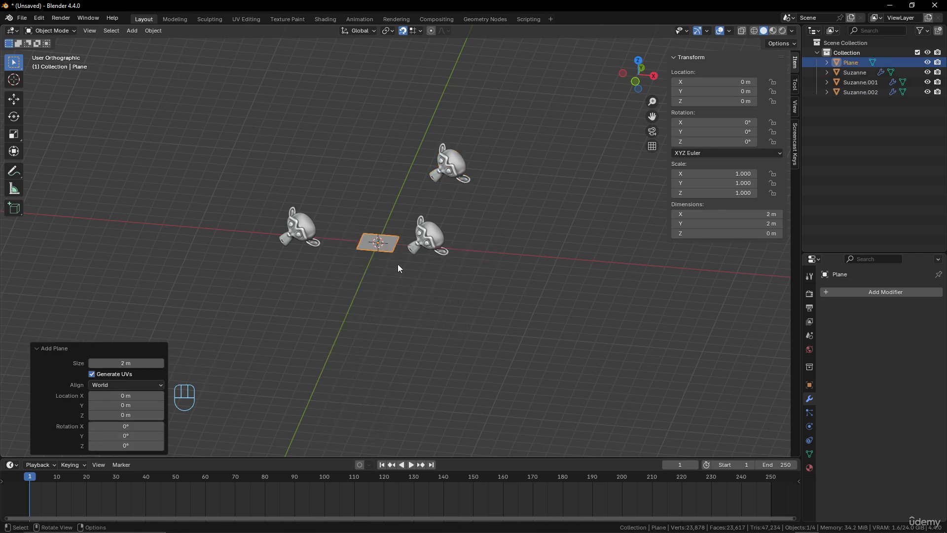
Step: Scale the plane up uniformly to about 35.6 m across so it extends beneath all three monkey heads
key(s)
click(710, 314)
key(s)
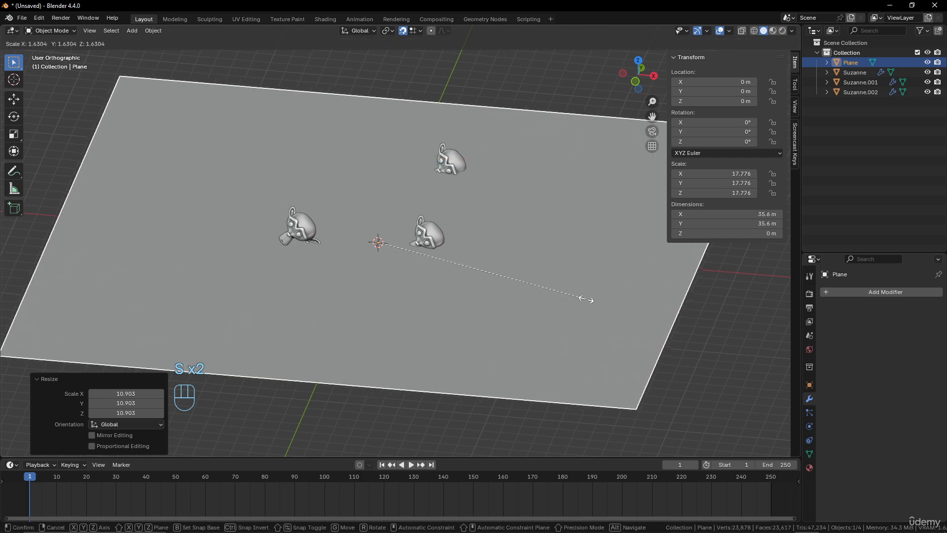
click(587, 299)
Step: Move the rear monkey head, Suzanne.002, freely above the plane to about X -3.1 m, Y 8.6 m, Z 4.6 m
click(447, 157)
middle_drag(472, 221, 484, 205)
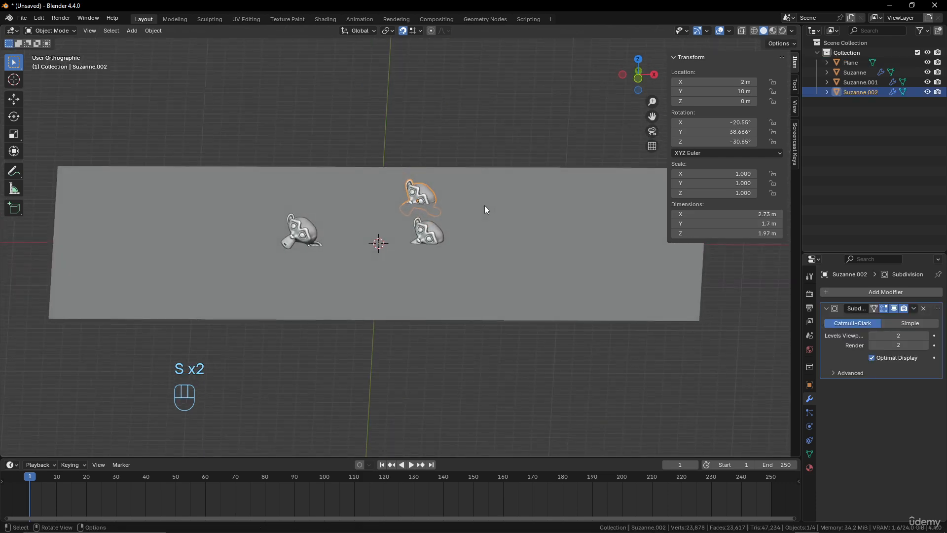
middle_drag(417, 59, 424, 227)
key(g)
right_click(389, 178)
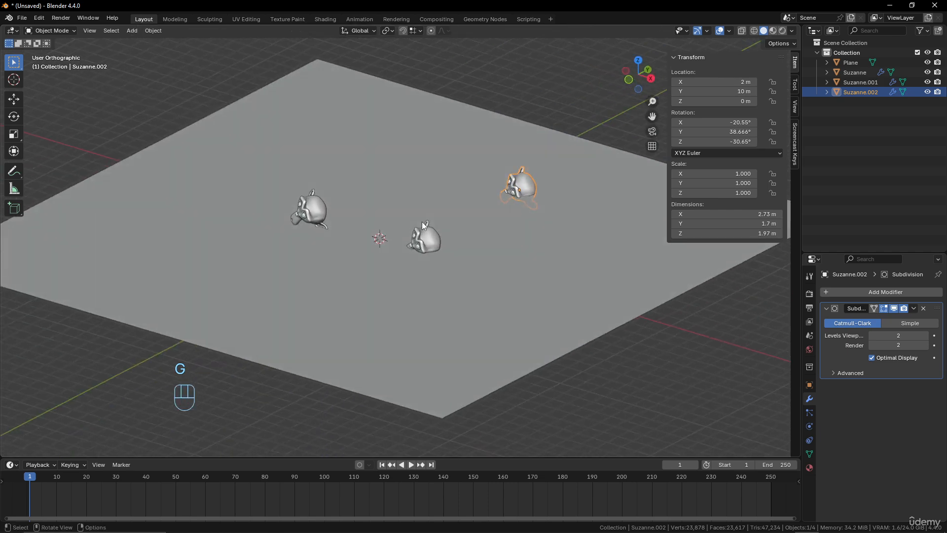
key(g)
click(440, 158)
middle_drag(440, 158, 474, 237)
key(g)
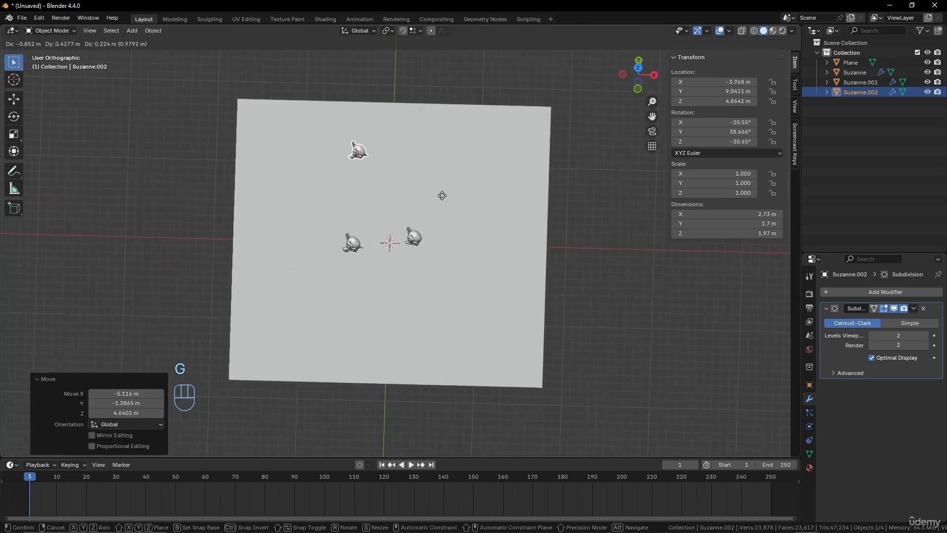
right_click(479, 230)
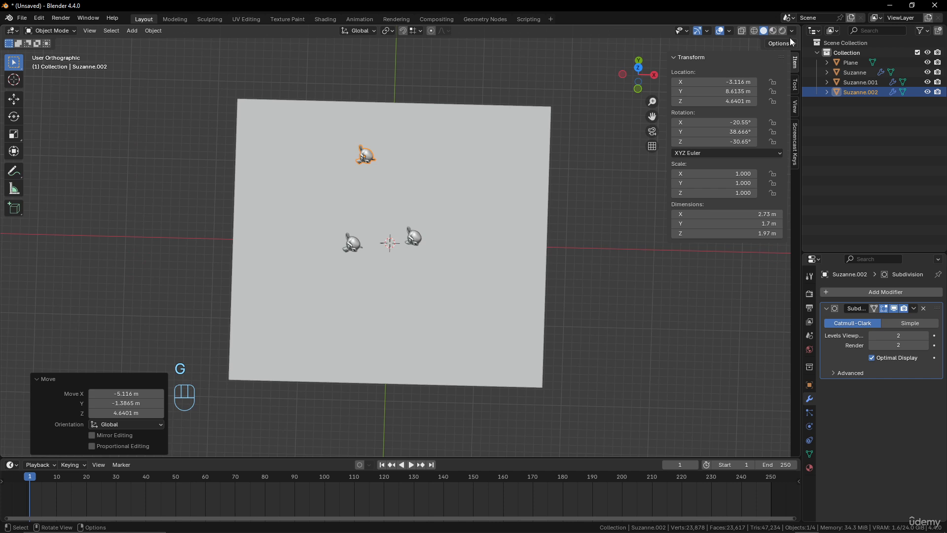
Step: Split the 3D viewport vertically into two and set the second one to a close Right Orthographic view of the heads
right_click(584, 26)
click(567, 37)
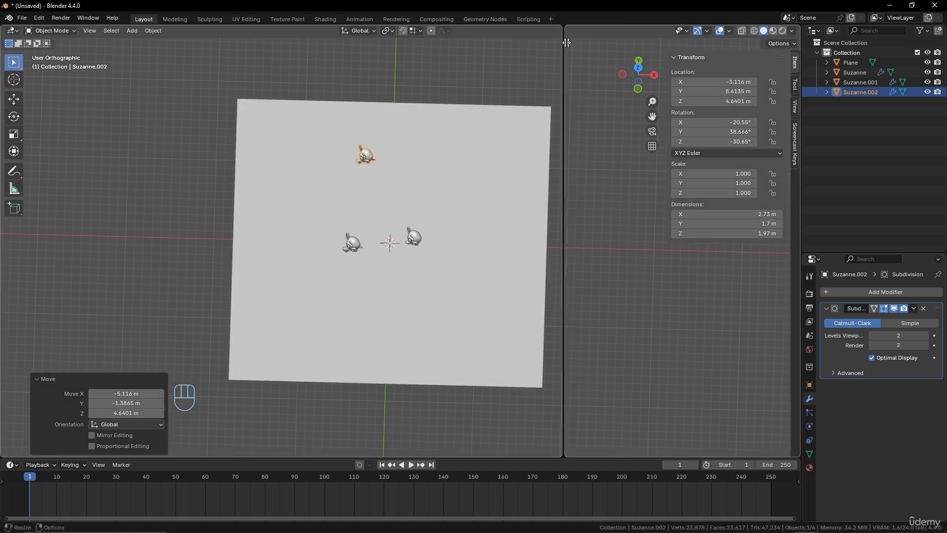
click(402, 130)
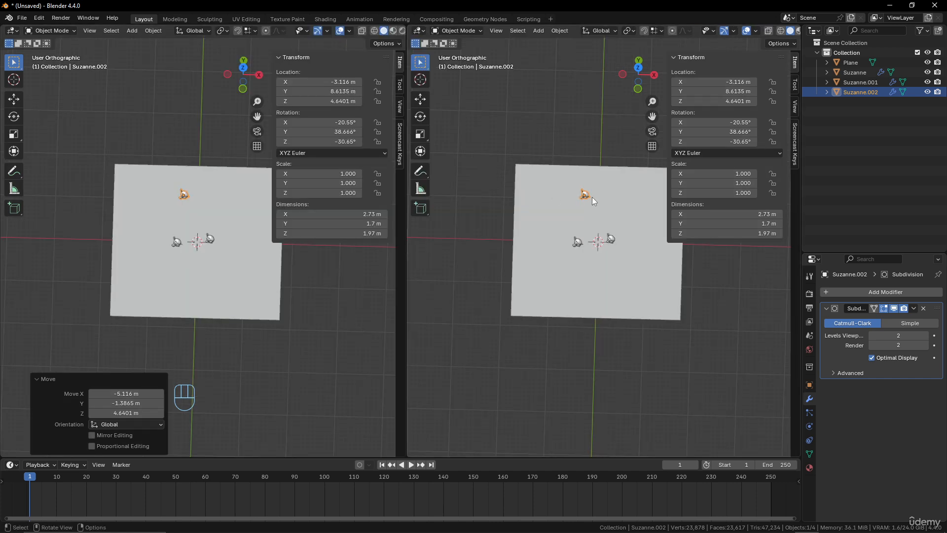
key(KP_3)
shift+middle_drag(620, 233, 568, 254)
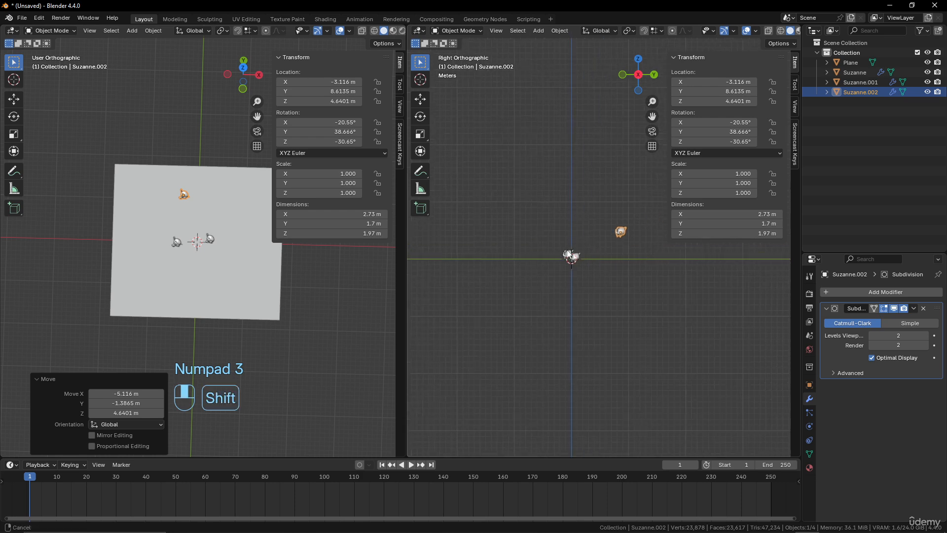
scroll(592, 261, up, 6)
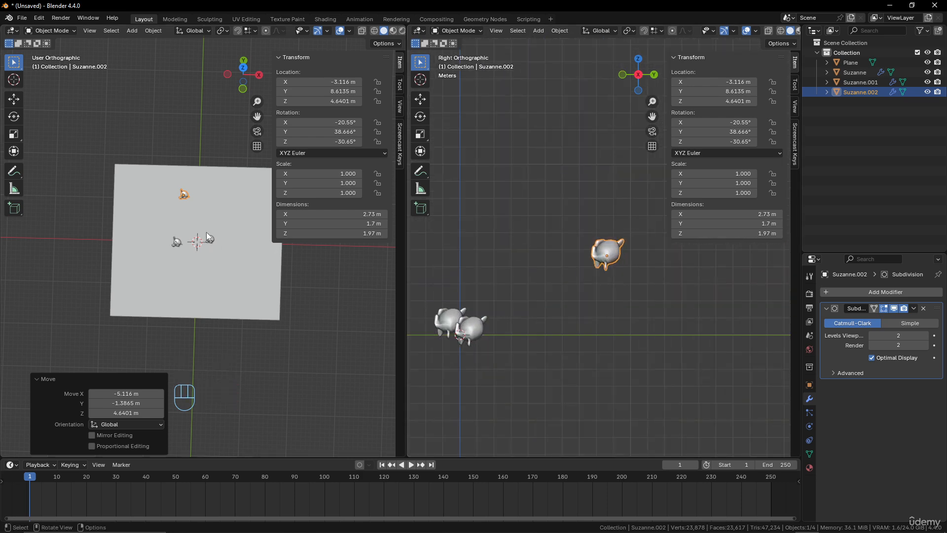
Step: Try moving the raised monkey head over the plane without snapping
middle_drag(207, 236, 195, 238)
key(g)
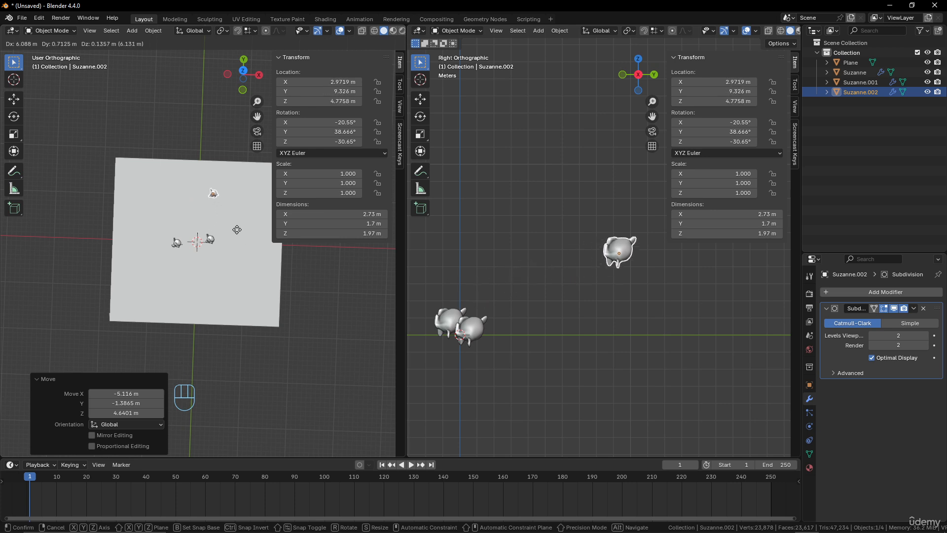
right_click(237, 215)
Step: Turn on snapping with Face Project as the target and enable Align Rotation to Target
click(225, 190)
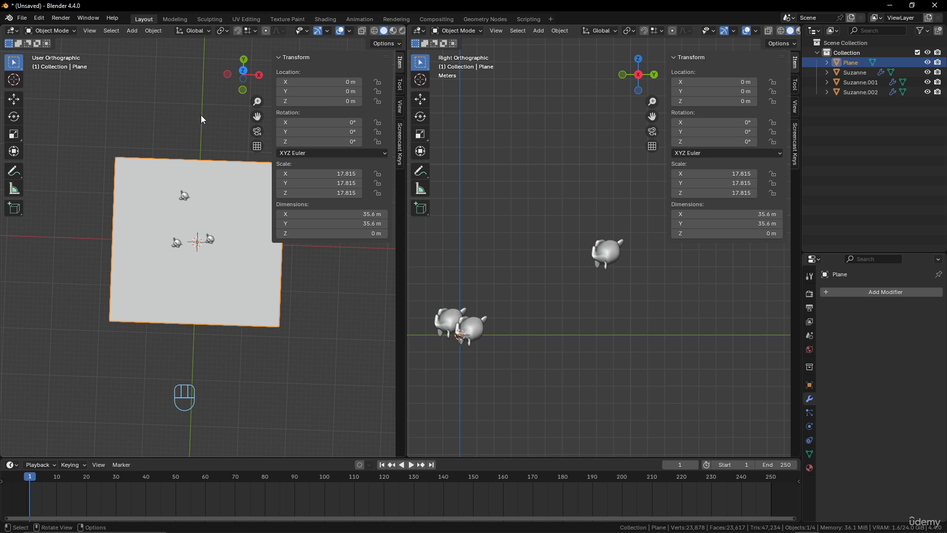
click(237, 30)
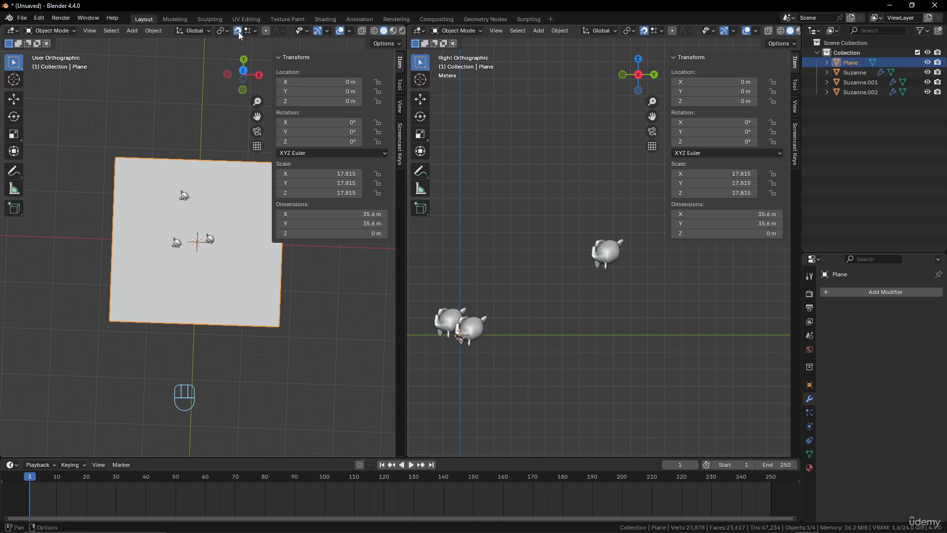
click(253, 31)
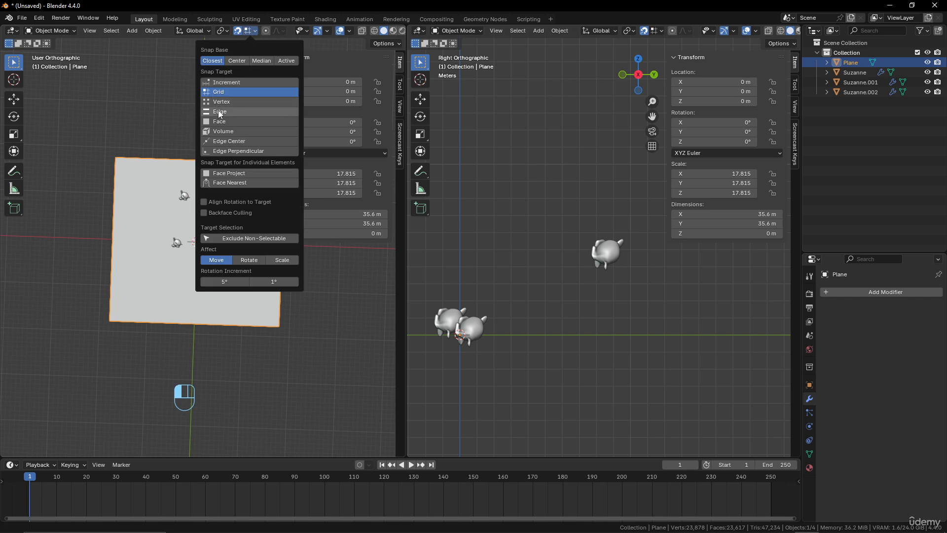
click(233, 174)
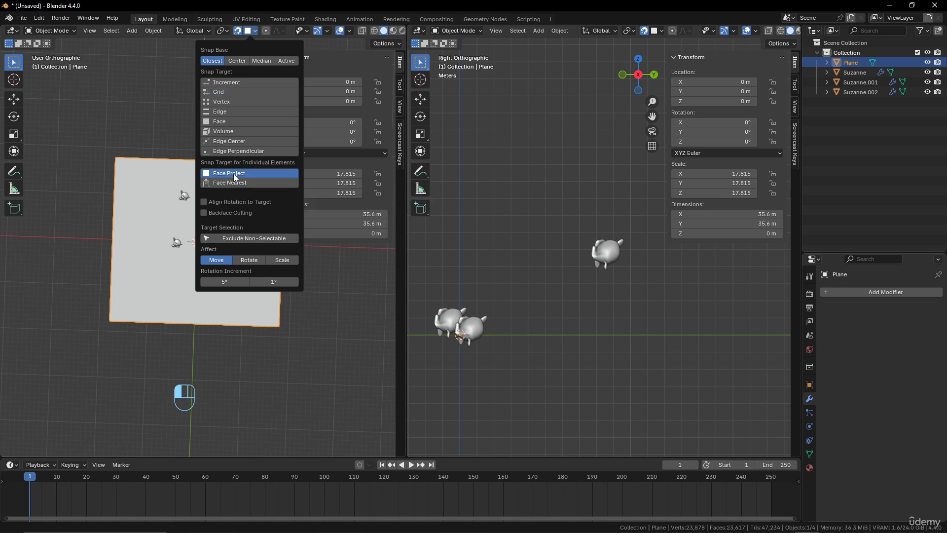
click(204, 202)
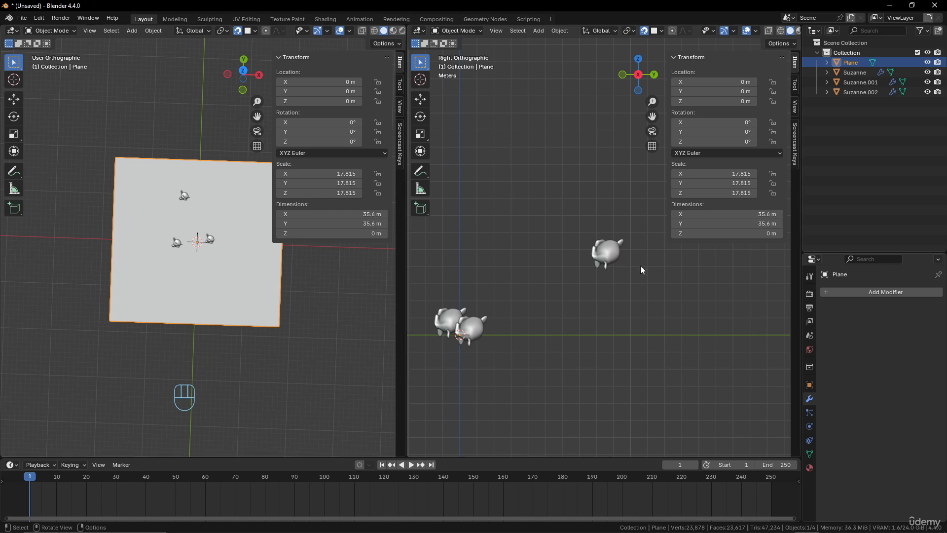
Step: Select the raised monkey head, Suzanne.002, and try moving it over the plane with Face Project snapping
click(605, 252)
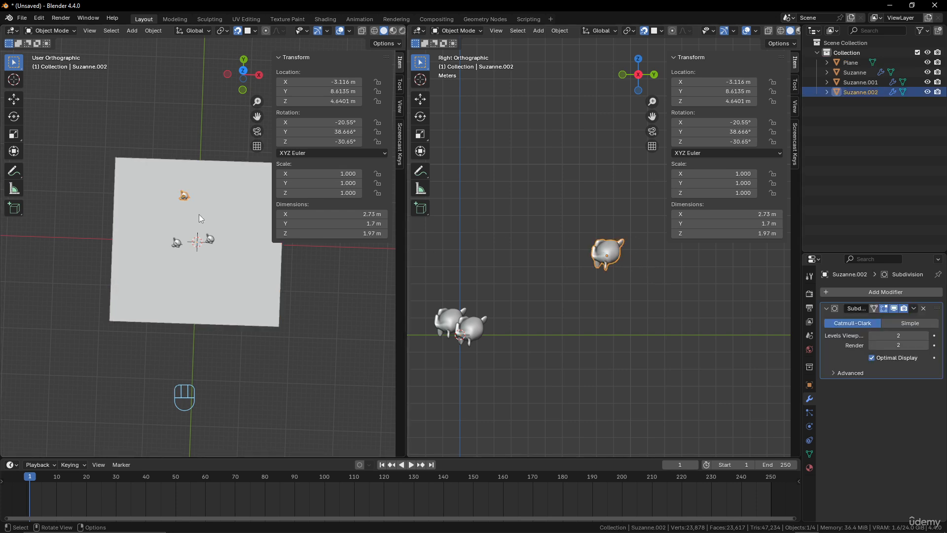
middle_drag(199, 218, 199, 224)
key(g)
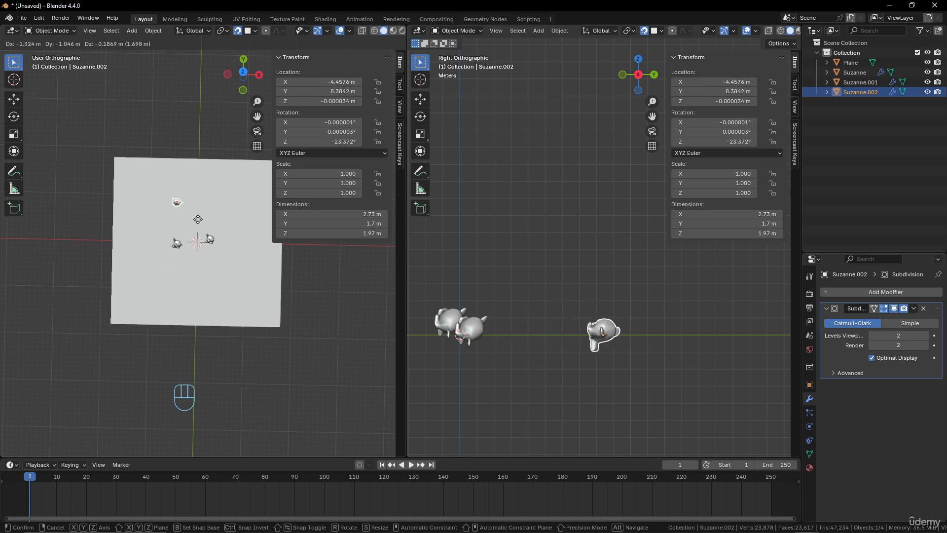
right_click(247, 226)
Step: Add a UV sphere at the world origin and scale it up to about 14.6 m in diameter
middle_drag(247, 227, 205, 190)
scroll(220, 209, up, 2)
key(shift+a)
mouse_move(204, 191)
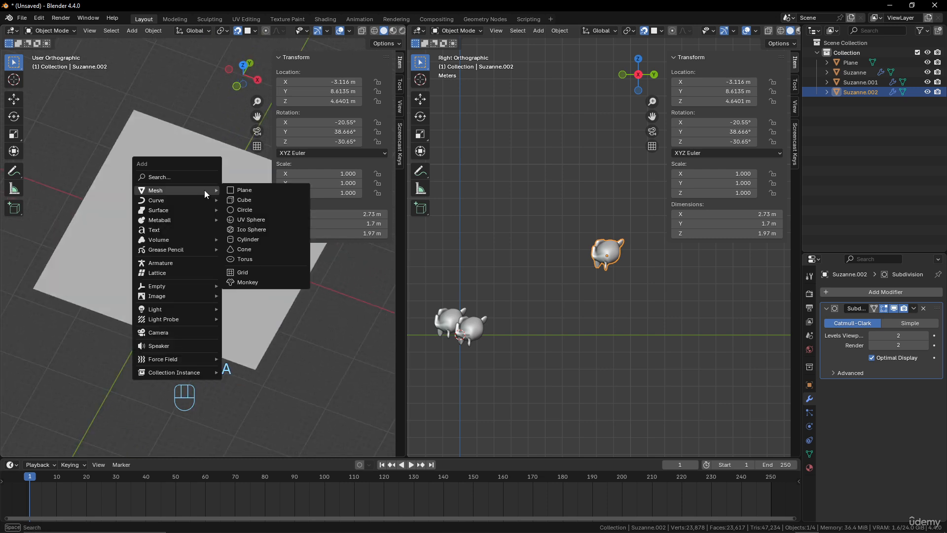
click(252, 221)
middle_drag(232, 232, 223, 211)
key(s)
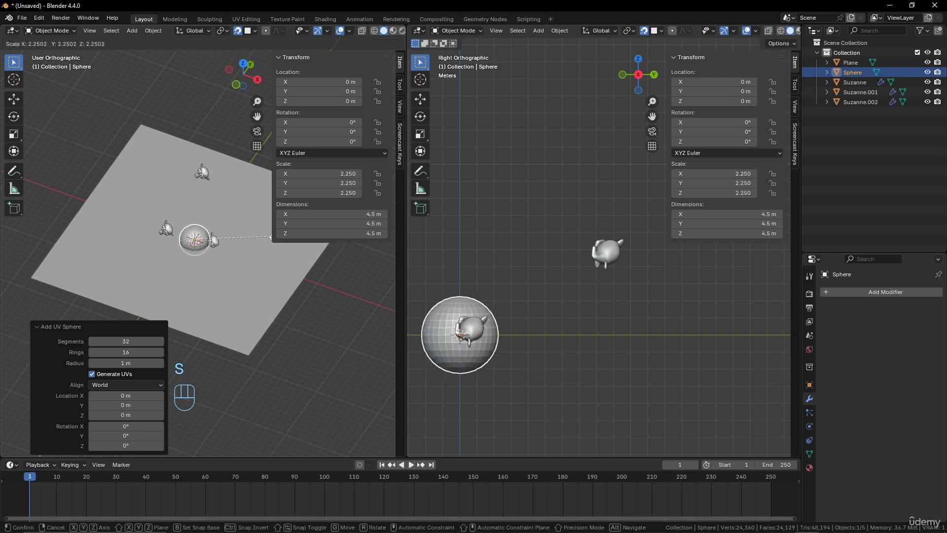
click(86, 227)
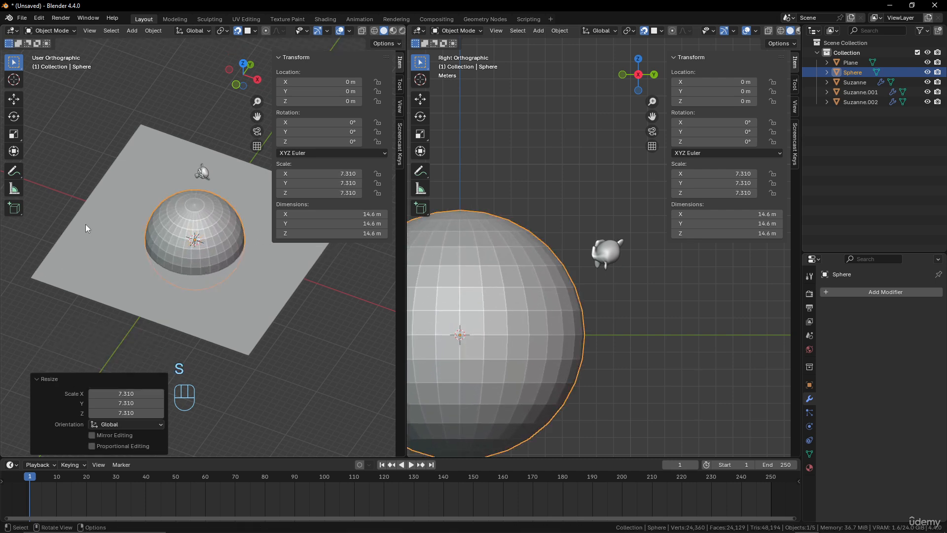
Step: Snap the raised monkey head, Suzanne.002, onto the sphere's upper surface at about X 1.45 m, Y 2.53 m, Z 6.68 m
click(202, 174)
middle_drag(195, 198, 221, 242)
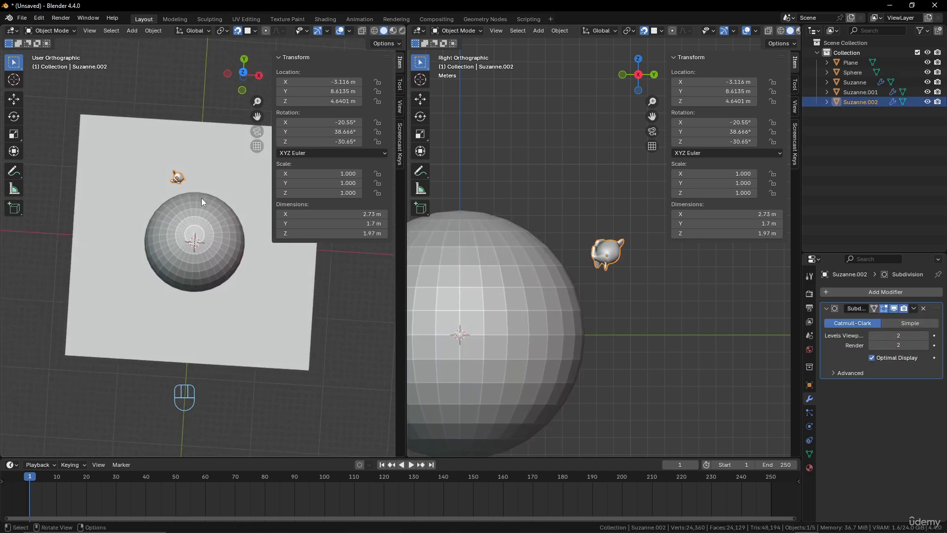
key(g)
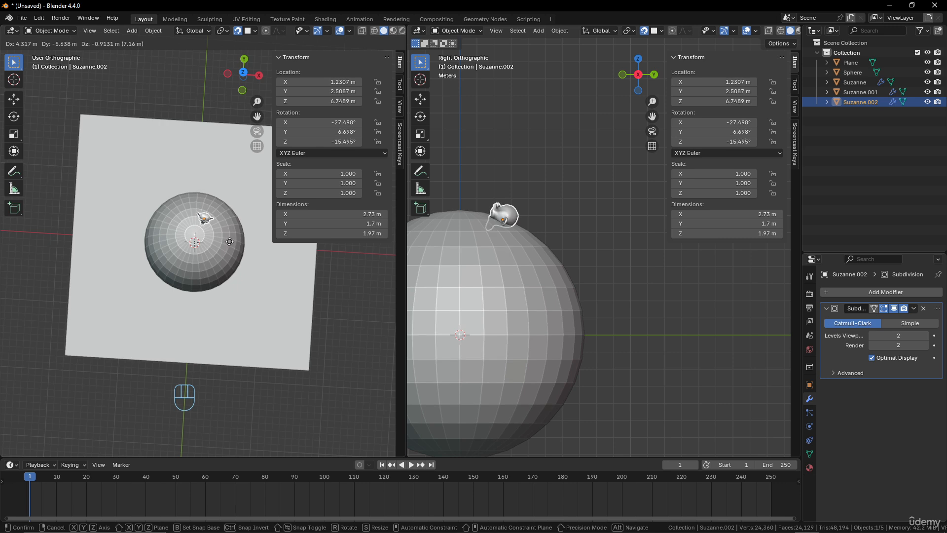
click(231, 241)
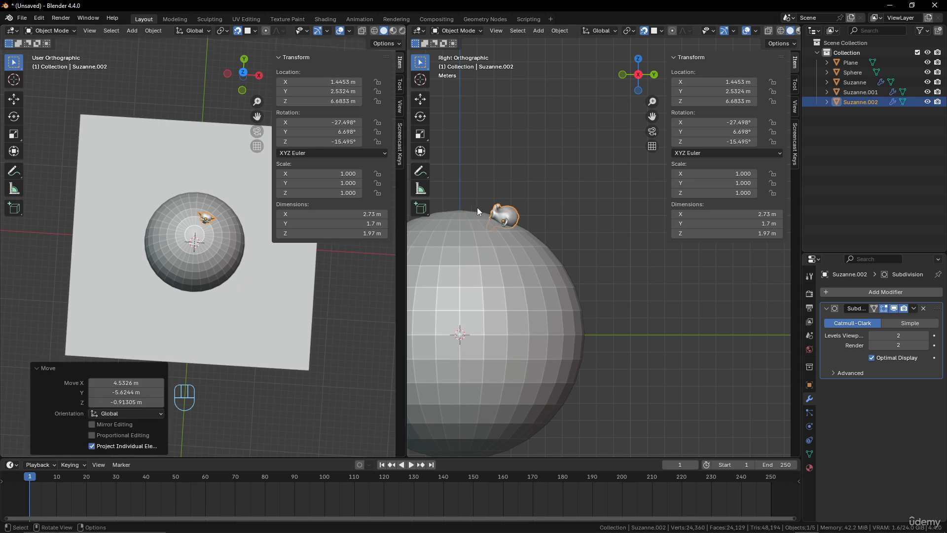
scroll(497, 212, up, 3)
scroll(476, 213, down, 2)
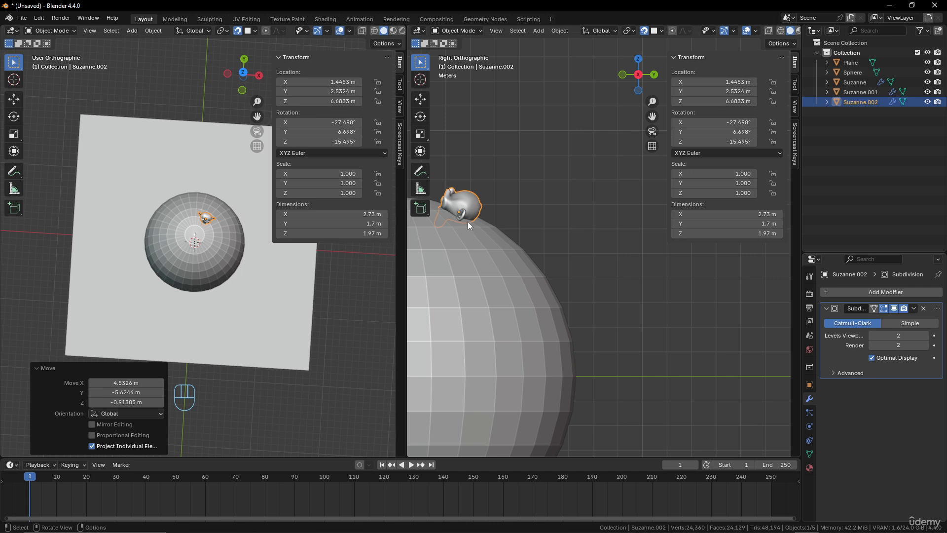
Step: Delete the sphere and the other two monkey heads, keeping only the plane and Suzanne.002
click(213, 236)
key(x)
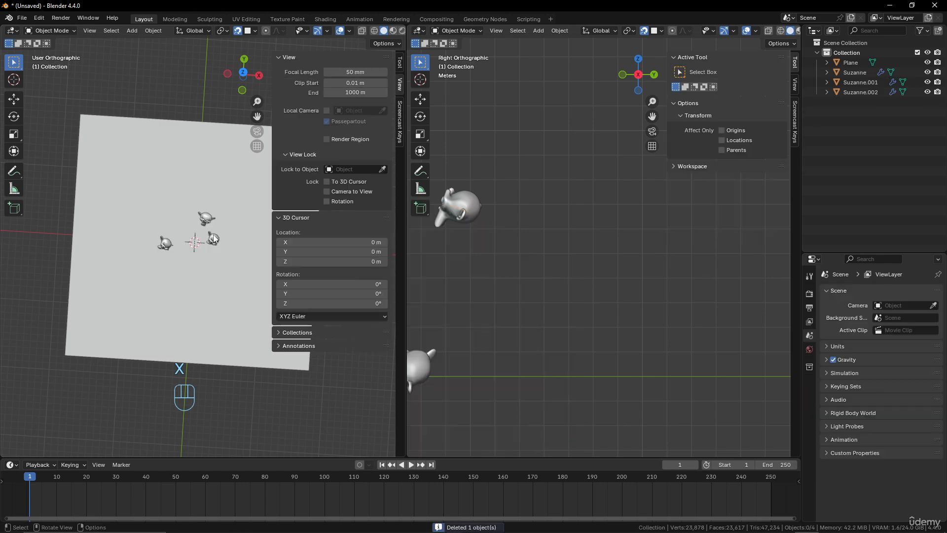
click(218, 241)
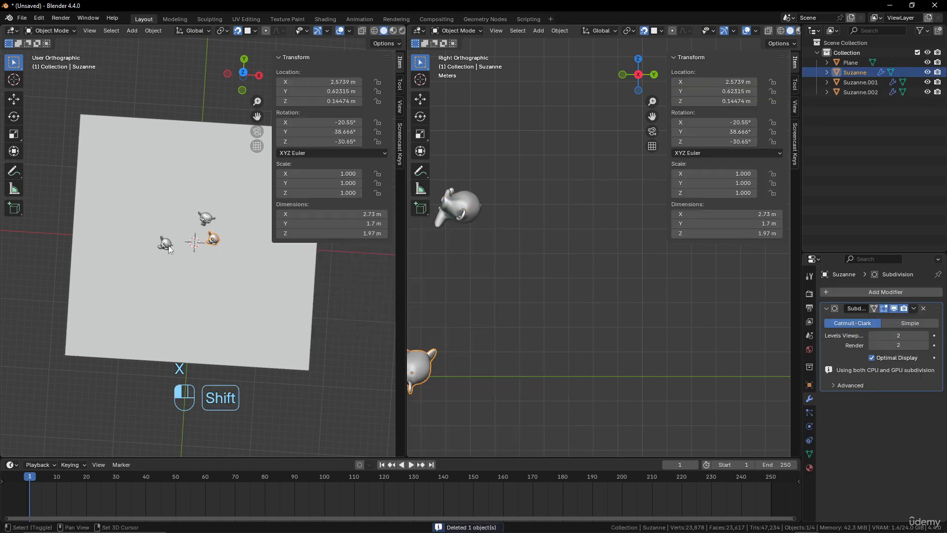
shift+click(168, 245)
key(x)
click(169, 247)
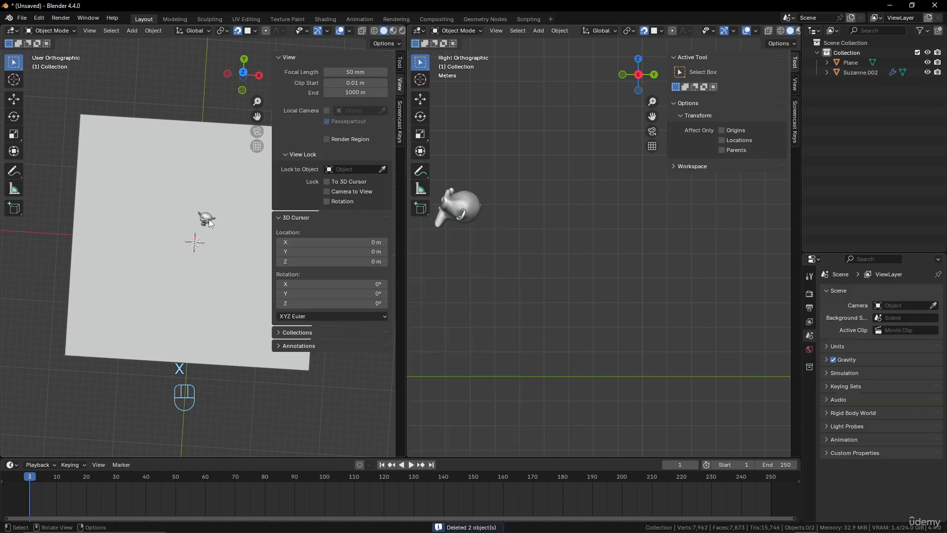
Step: Clear the location and rotation of the remaining monkey head so it sits unrotated at the world origin
click(208, 219)
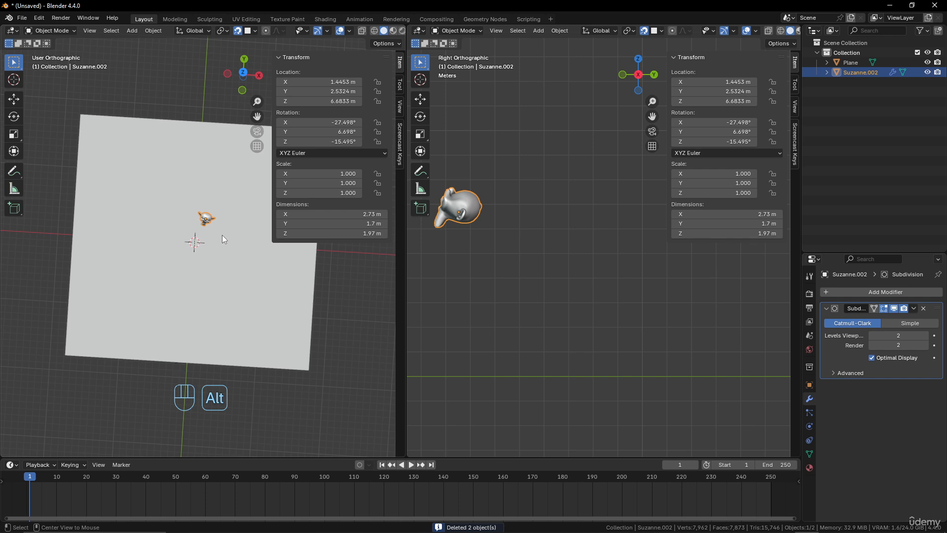
key(alt+g)
shift+middle_drag(510, 316, 513, 302)
scroll(533, 301, up, 8)
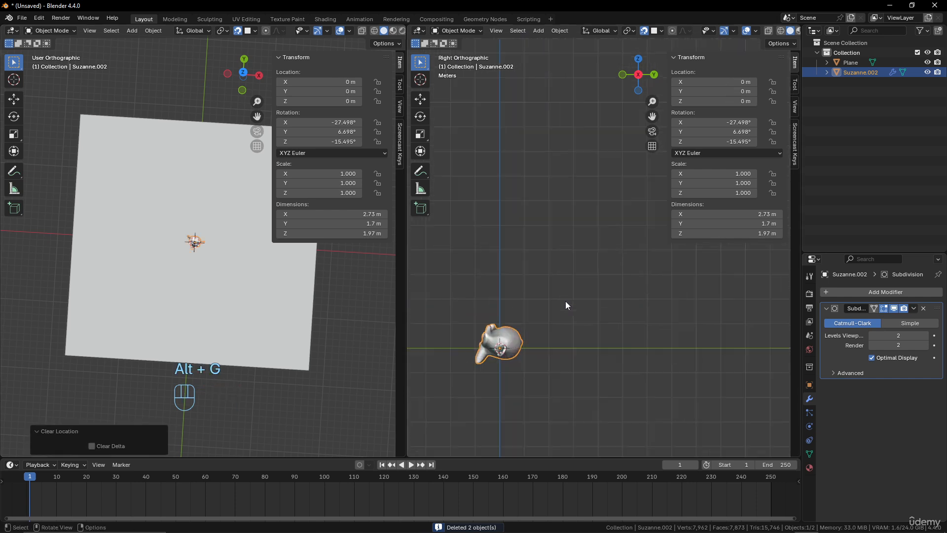
key(alt+r)
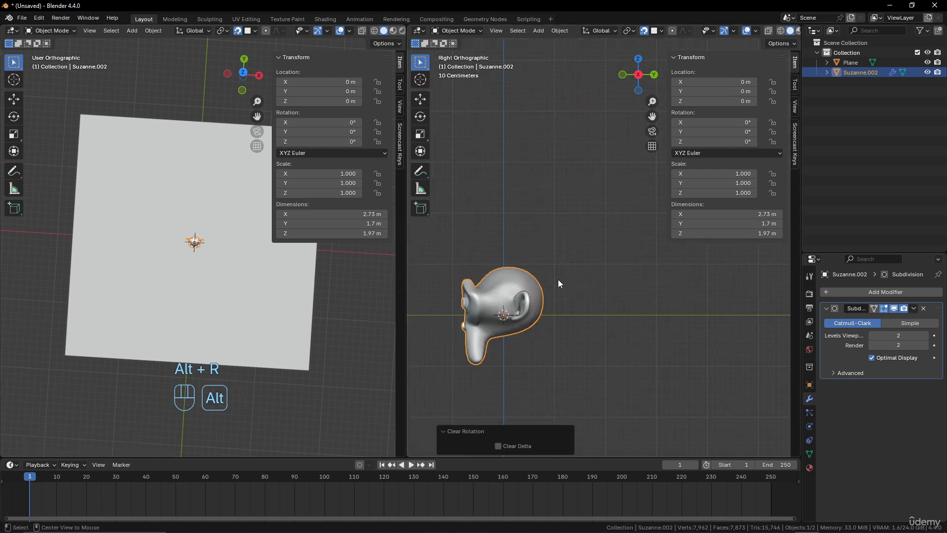
Step: Rotate the monkey head freely by about 35.2° in the Right Orthographic view
shift+middle_drag(558, 280, 496, 238)
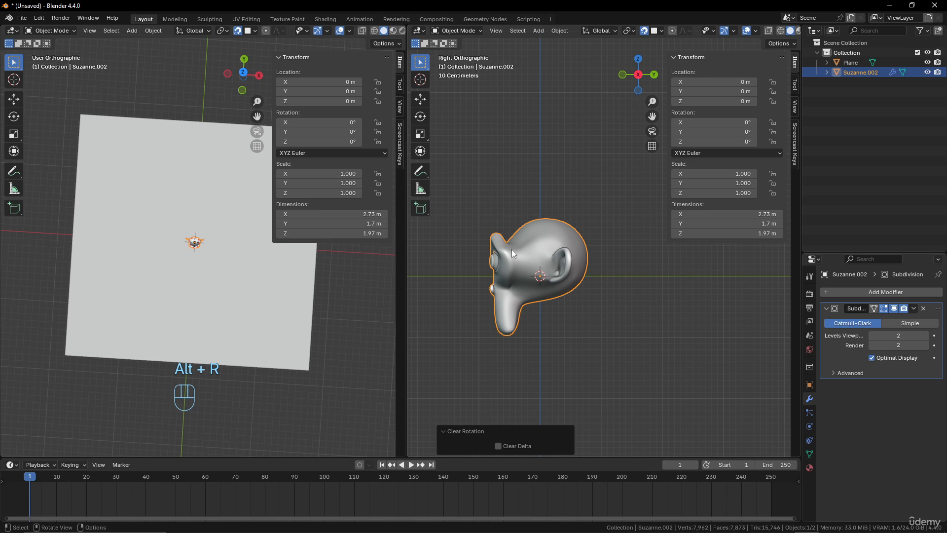
scroll(546, 283, up, 5)
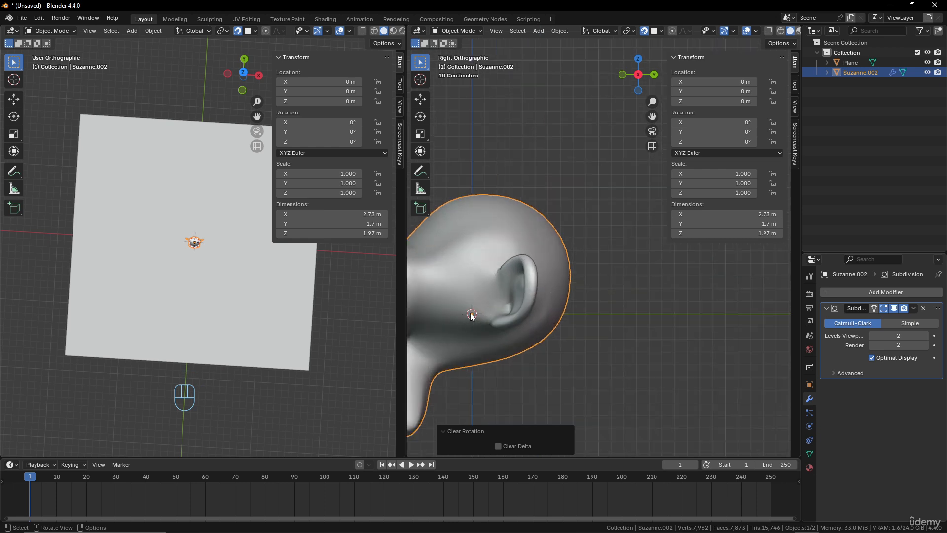
scroll(507, 244, down, 5)
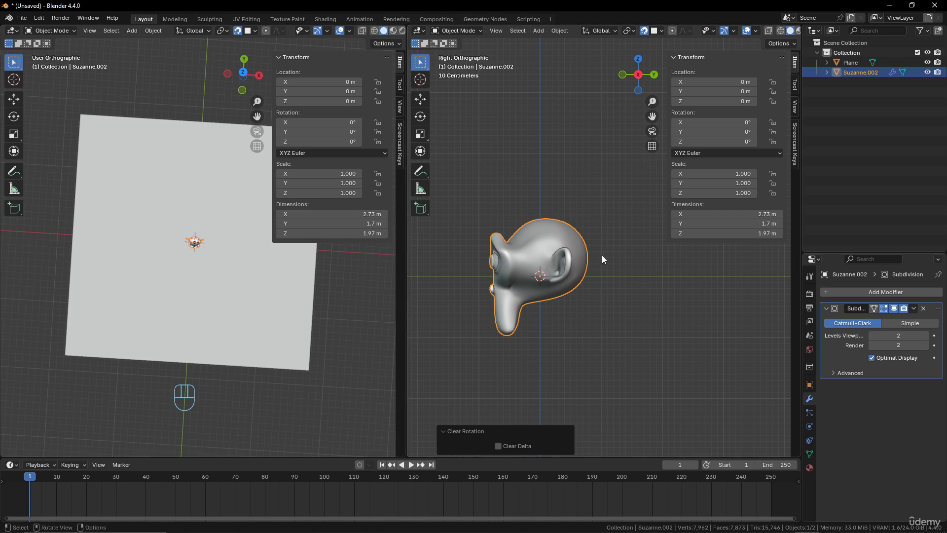
key(r)
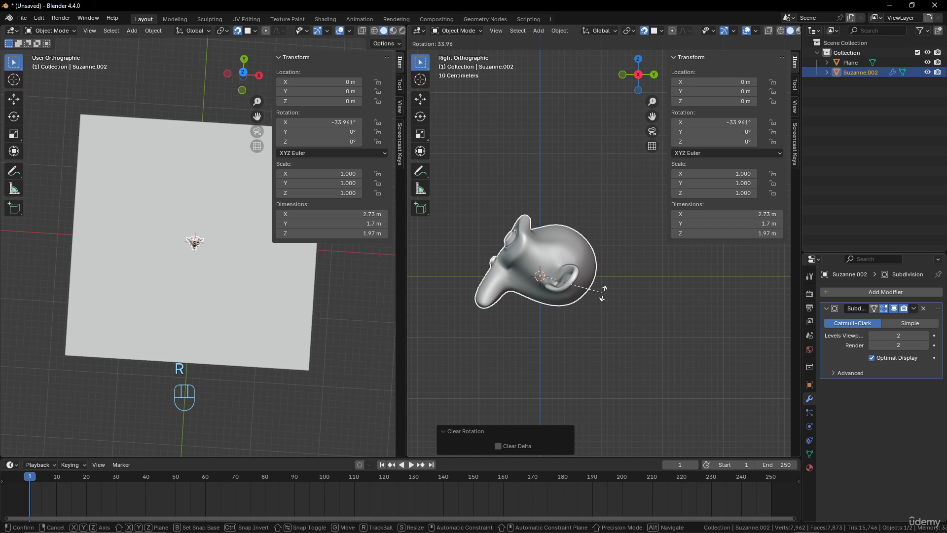
click(603, 294)
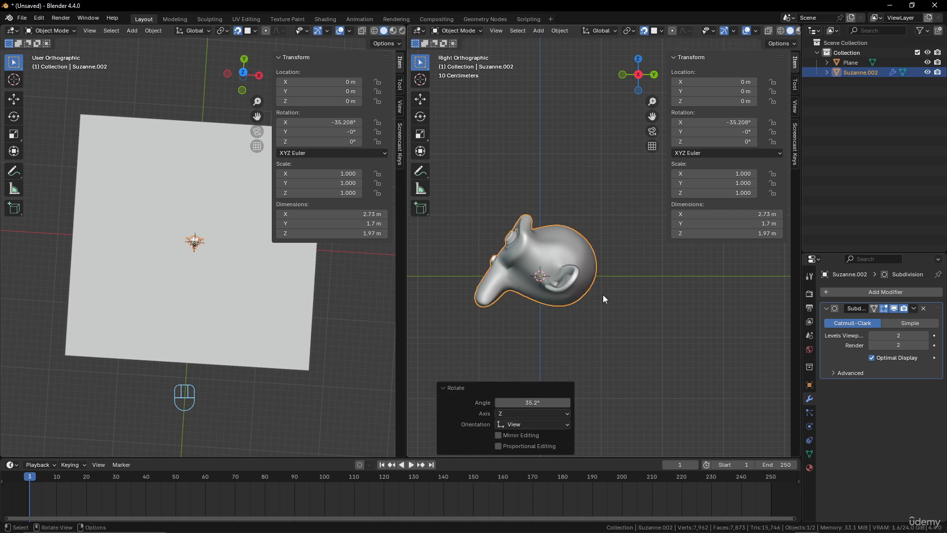
Step: Raise the tilted monkey head along Z to about 0.48 m and tilt it about 1° further so it rests on the ground line
key(g)
key(z)
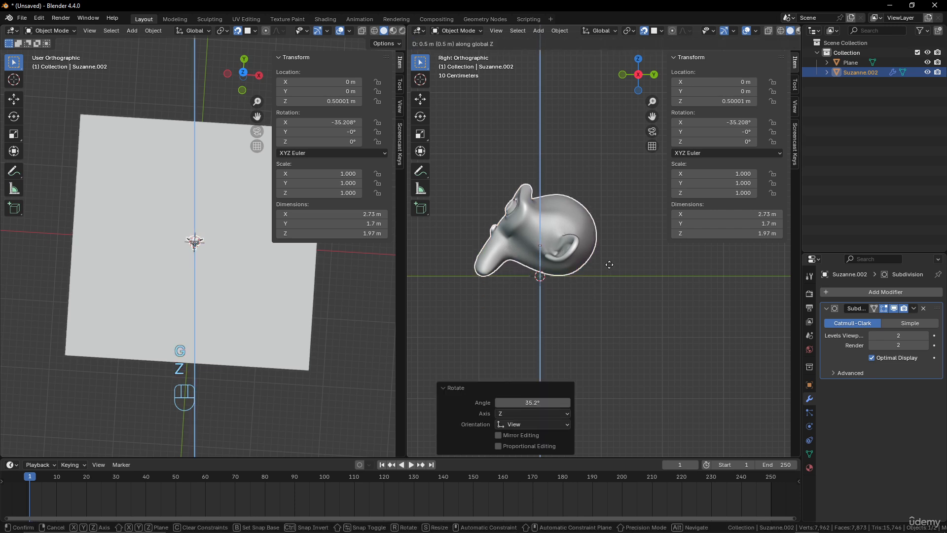
click(611, 267)
key(r)
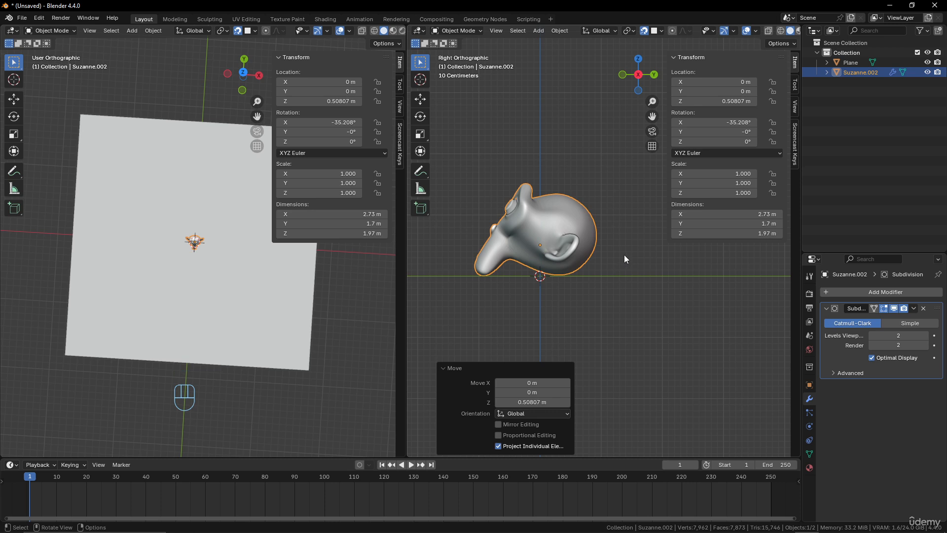
click(625, 260)
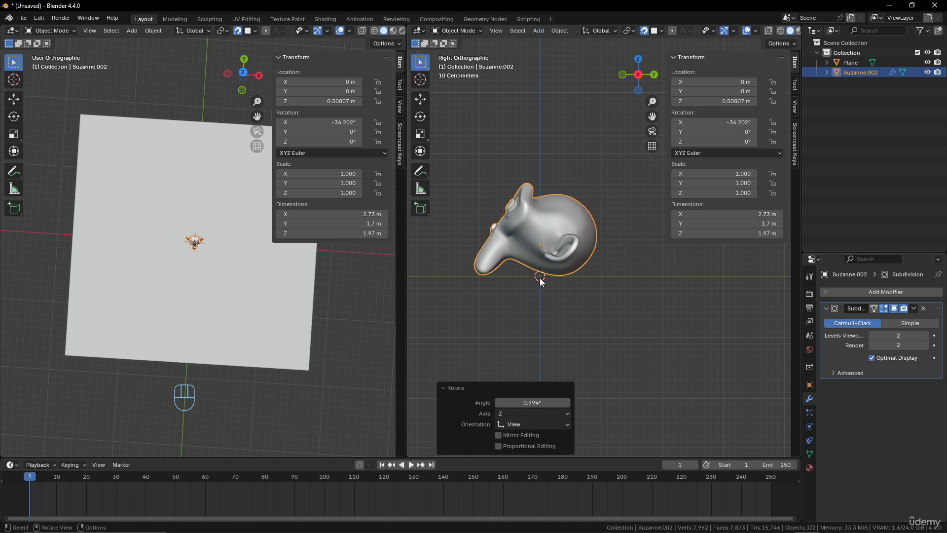
key(g)
key(z)
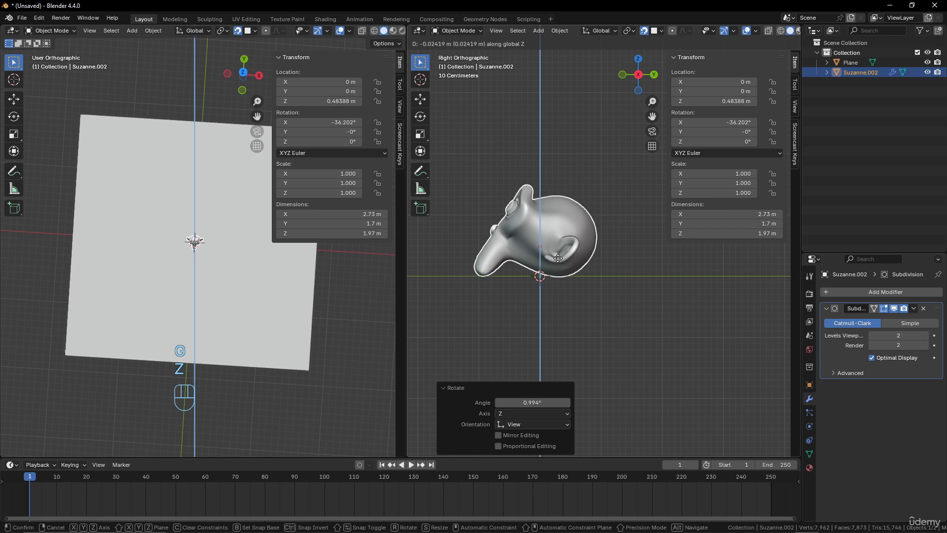
click(558, 259)
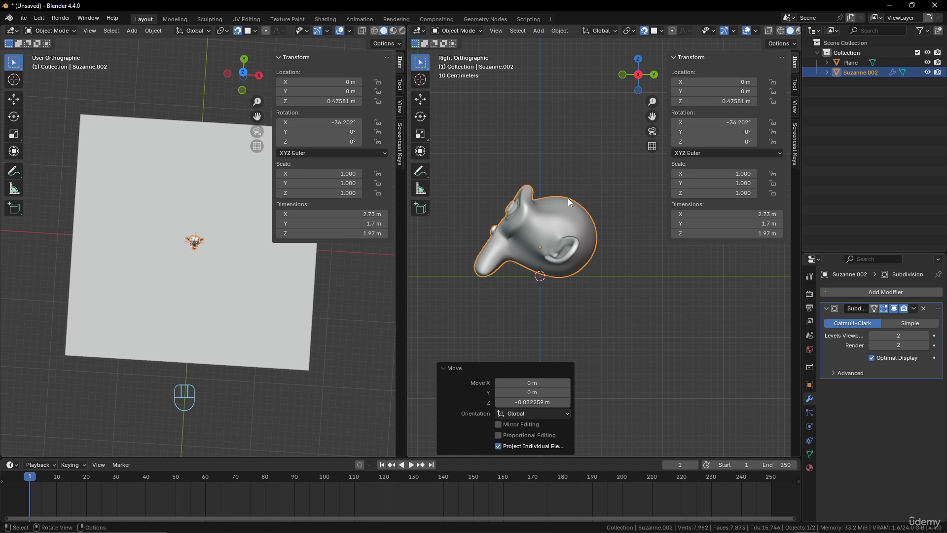
Step: Apply the monkey head's location and rotation so its raised, tilted pose becomes the zero transform
key(ctrl+a)
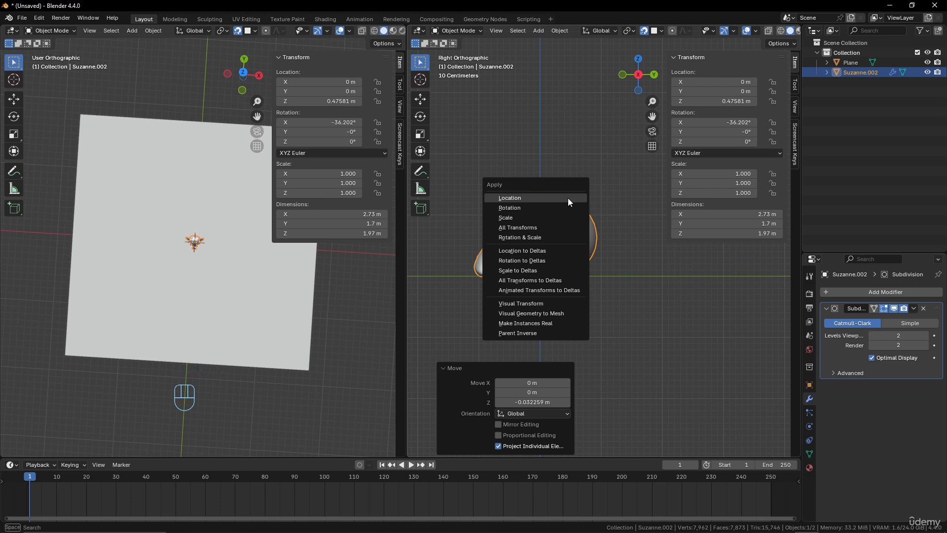
click(568, 198)
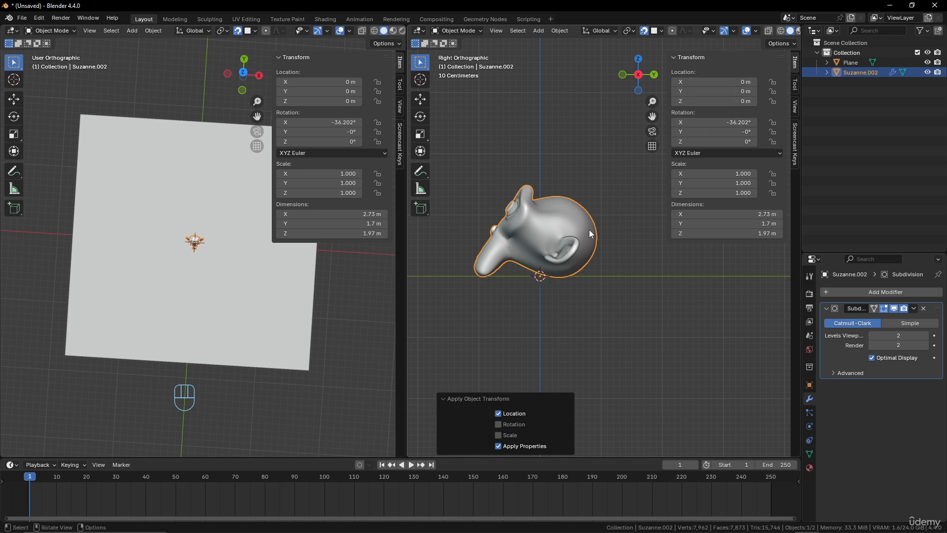
key(g)
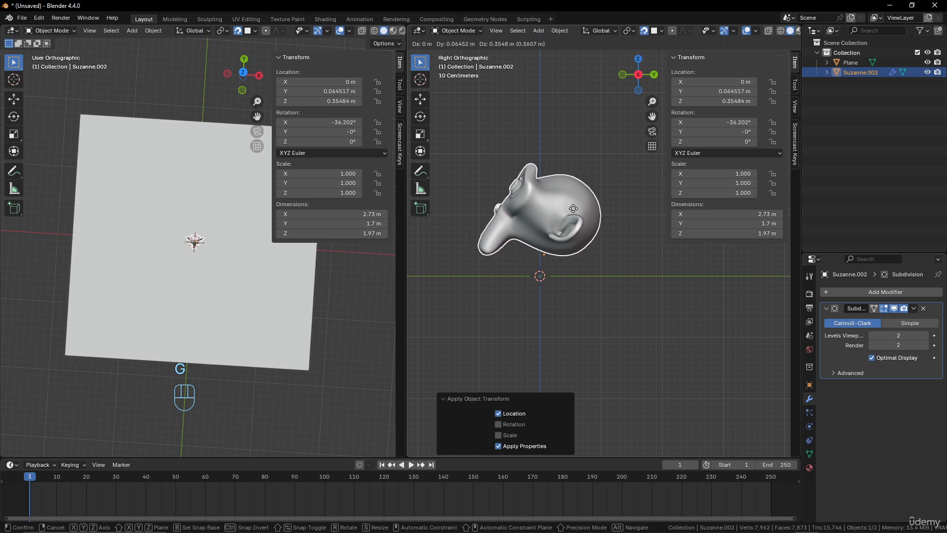
right_click(574, 211)
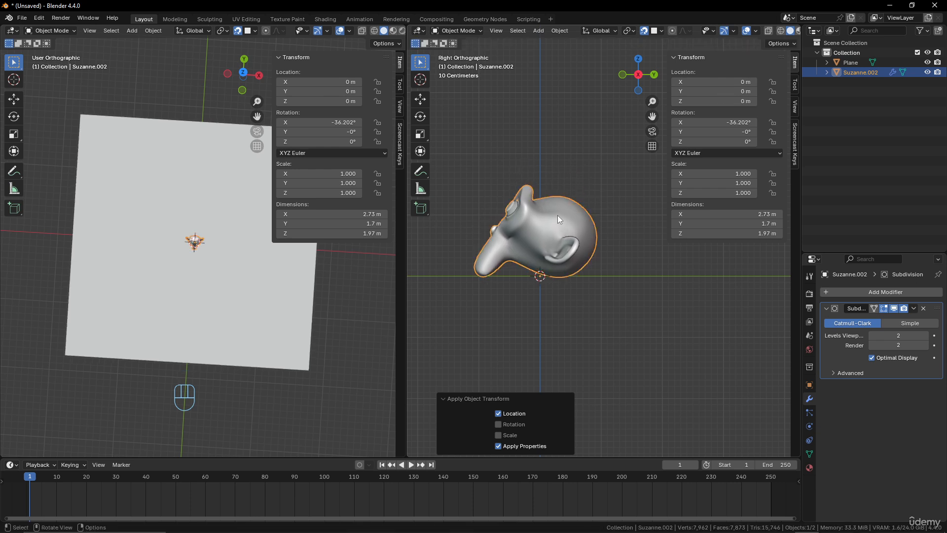
key(ctrl)
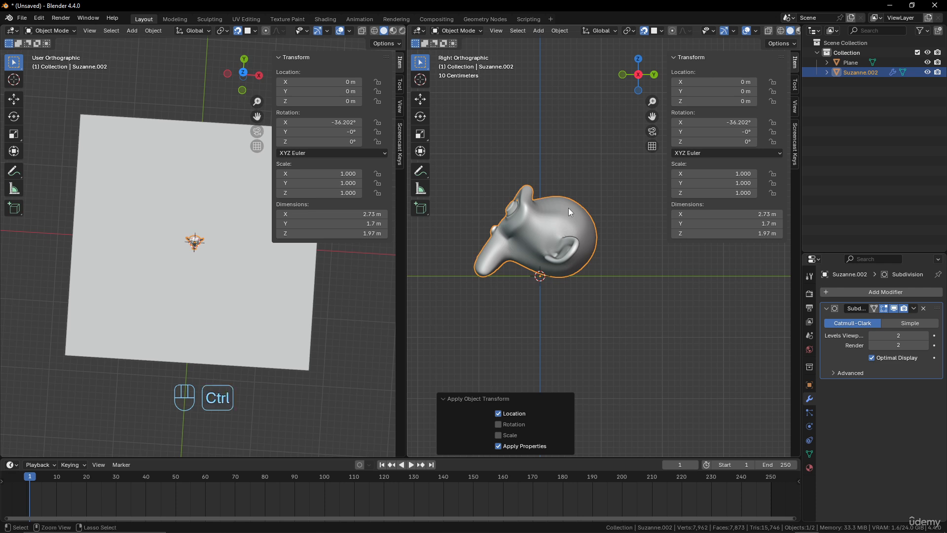
key(ctrl+a)
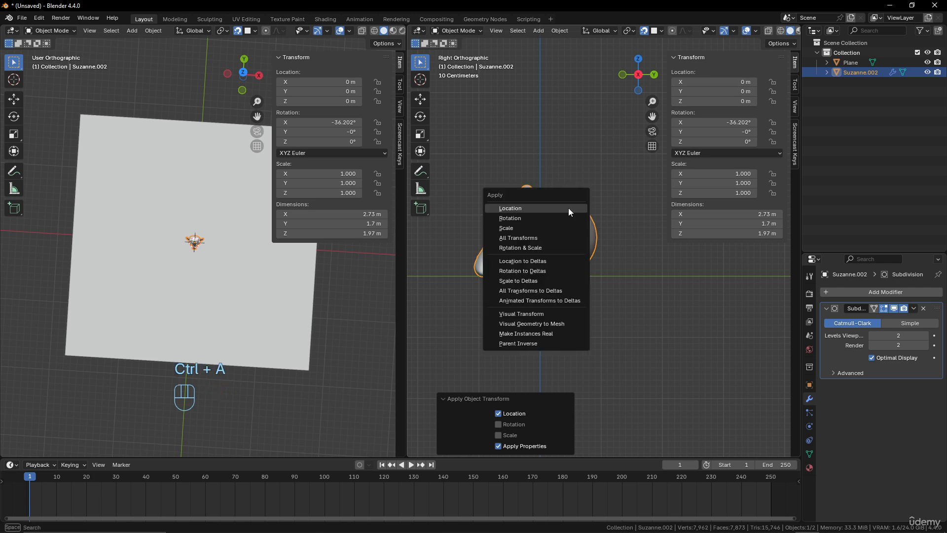
click(568, 218)
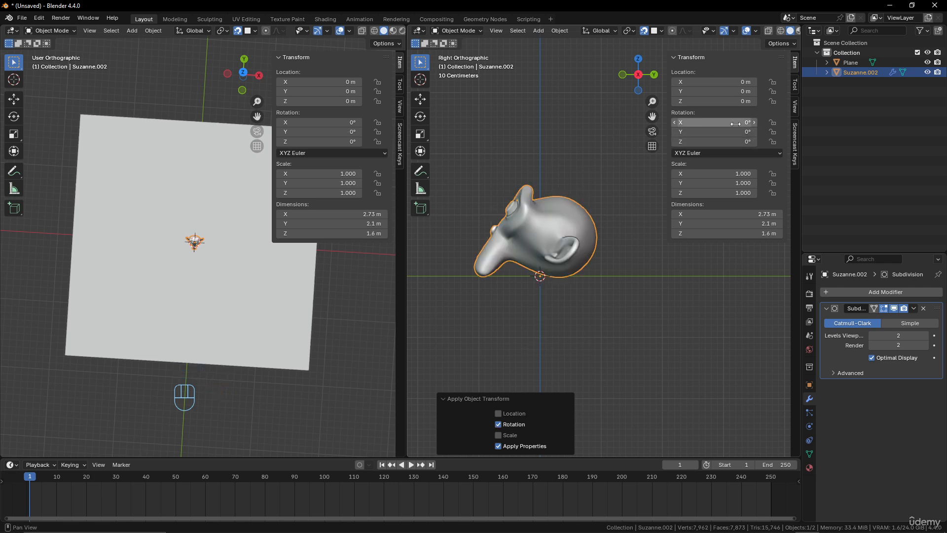
Step: Move the monkey head freely in the Right Orthographic view to about Y -1.16 m, Z 3.93 m
scroll(251, 250, down, 2)
scroll(250, 249, up, 4)
mouse_move(249, 248)
middle_down()
mouse_move(241, 243)
mouse_move(253, 245)
middle_up()
scroll(536, 263, down, 3)
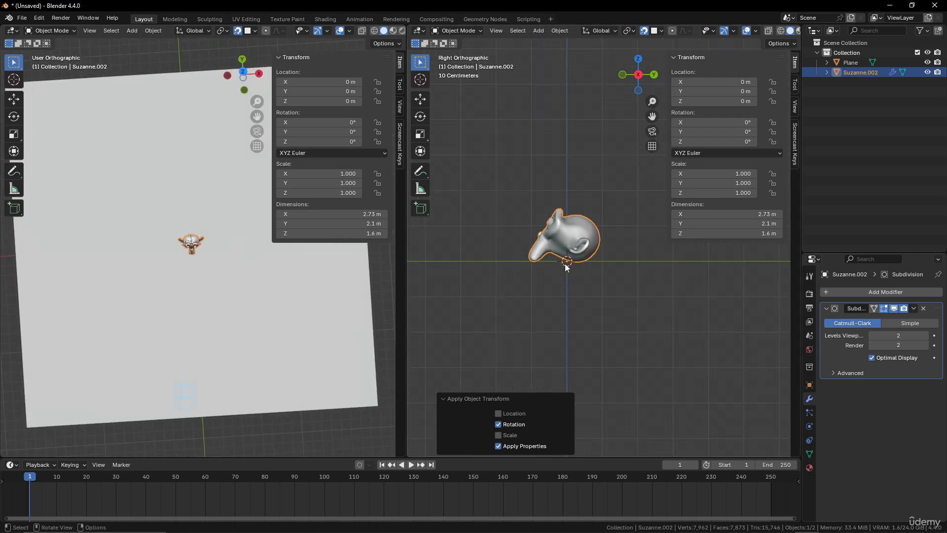
key(g)
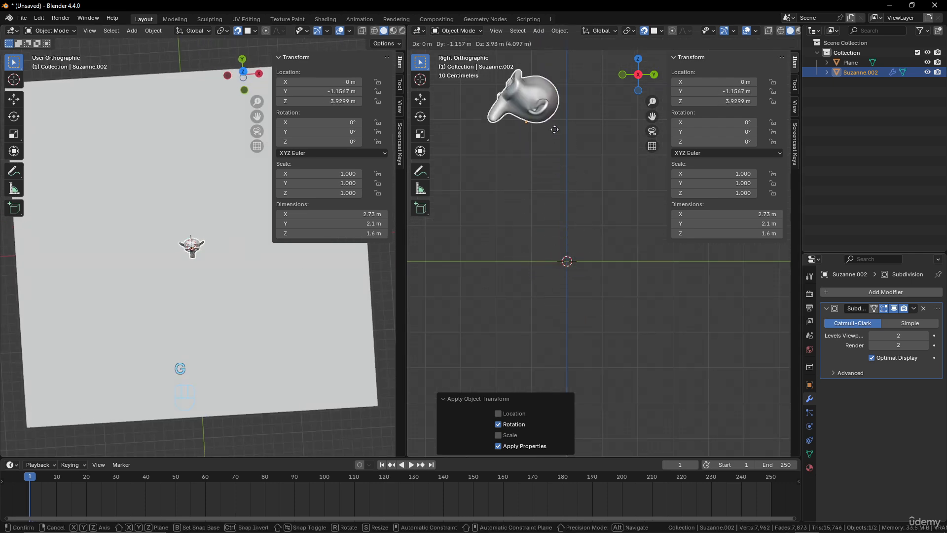
click(554, 129)
Step: Try moving the raised monkey head across the plane's surface with snapping in the User Orthographic view
scroll(222, 292, down, 3)
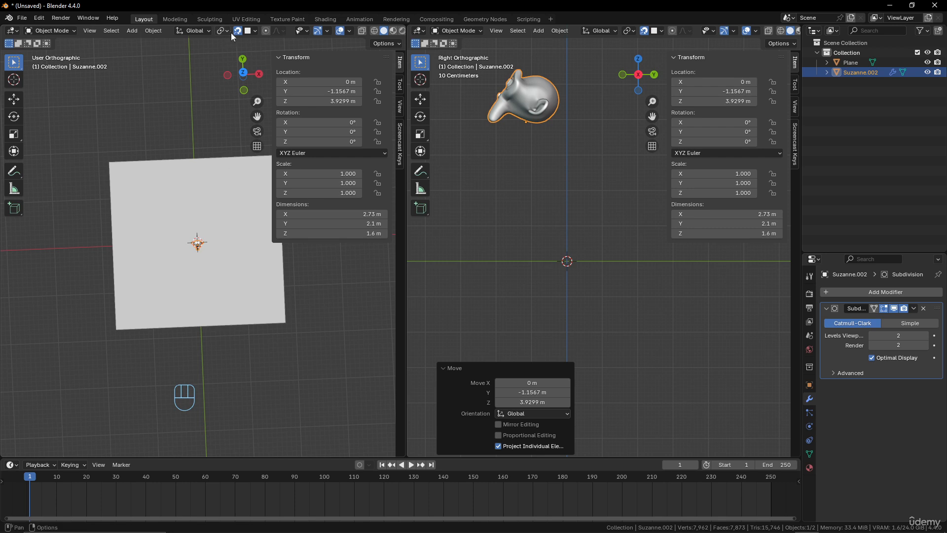
key(g)
right_click(235, 259)
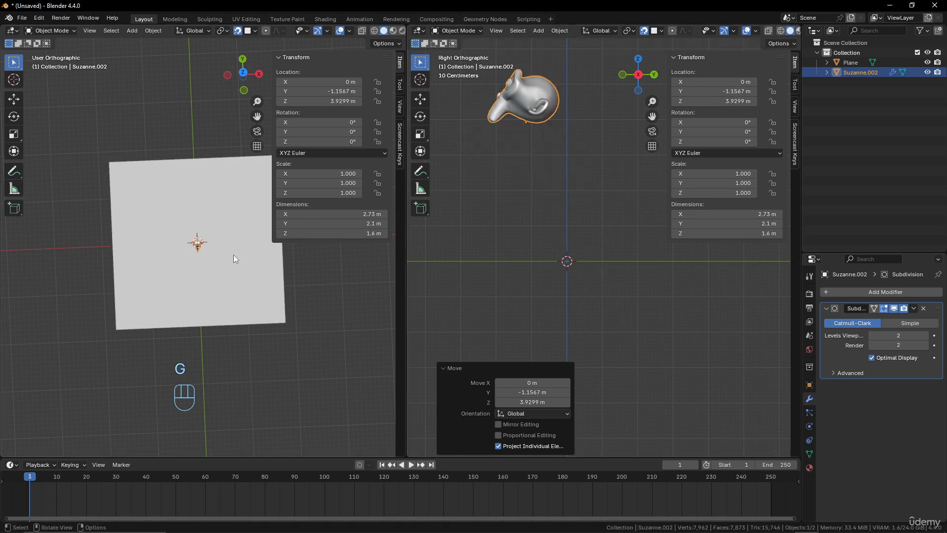
key(g)
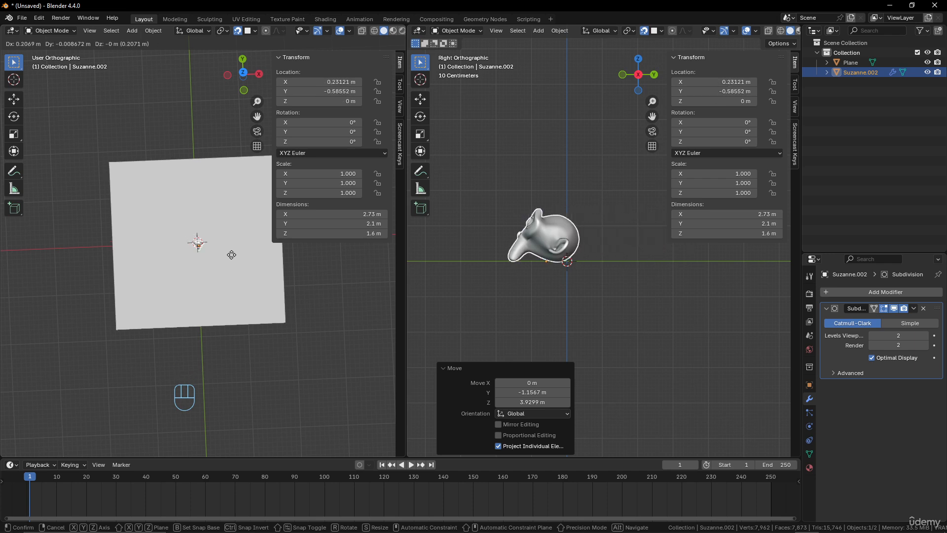
right_click(234, 259)
key(g)
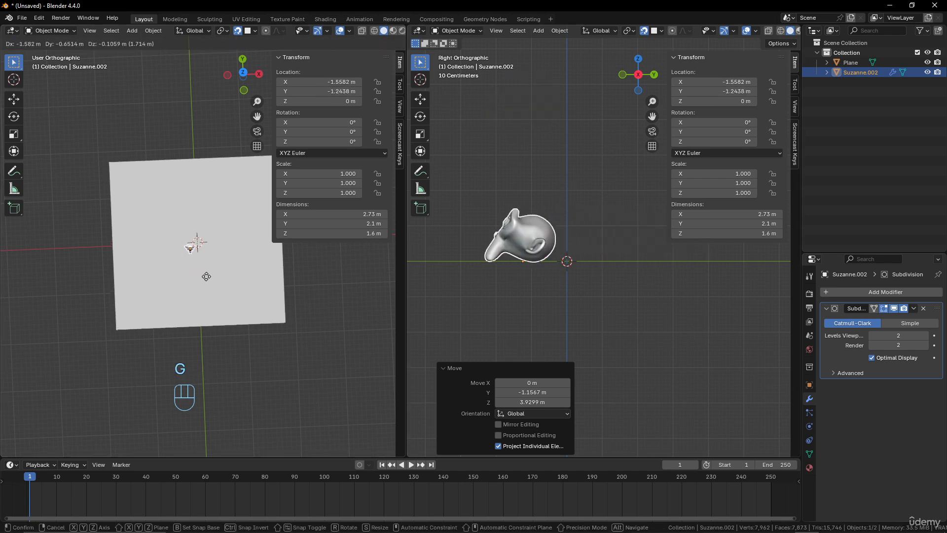
right_click(225, 272)
Step: Add a UV sphere at the world origin and scale it up uniformly to about 17.6 m across
middle_drag(227, 265, 209, 258)
key(shift+a)
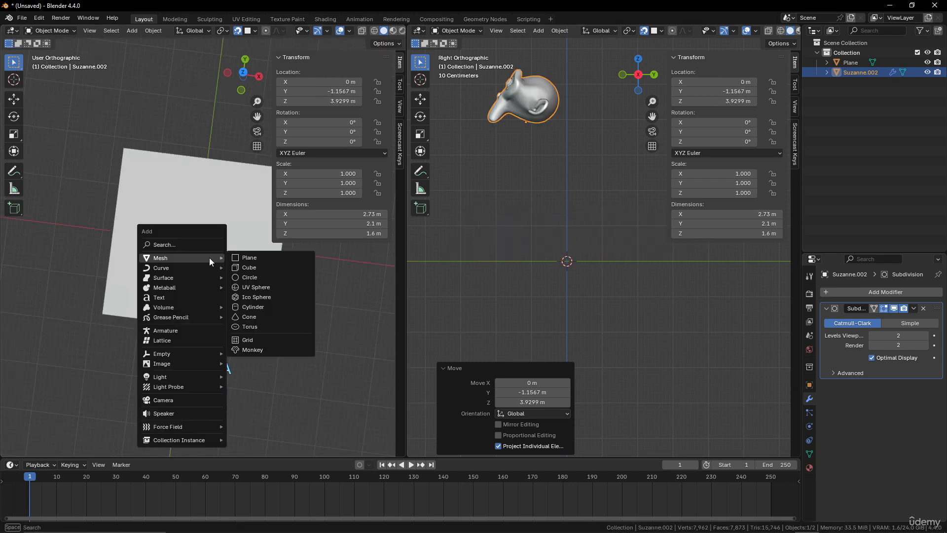
click(256, 288)
scroll(478, 277, down, 3)
key(s)
key(s)
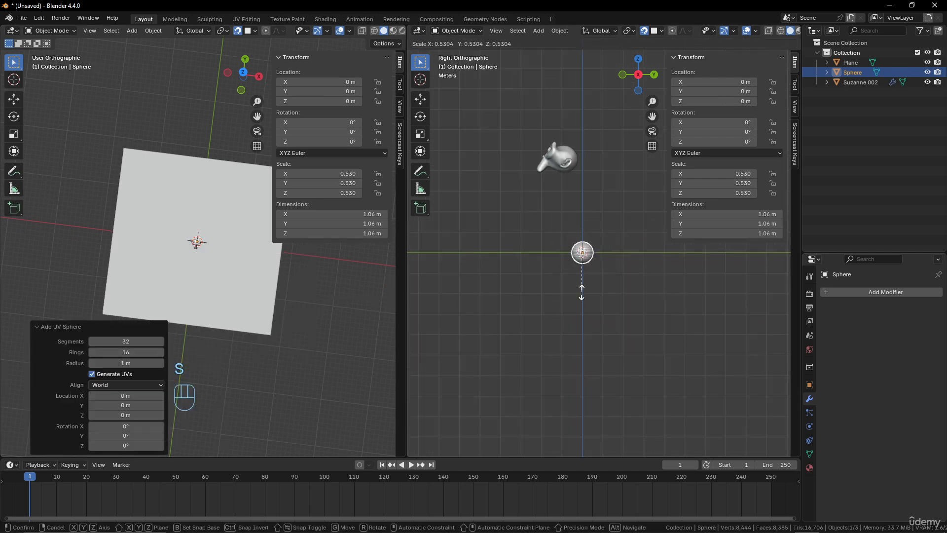
click(681, 324)
key(s)
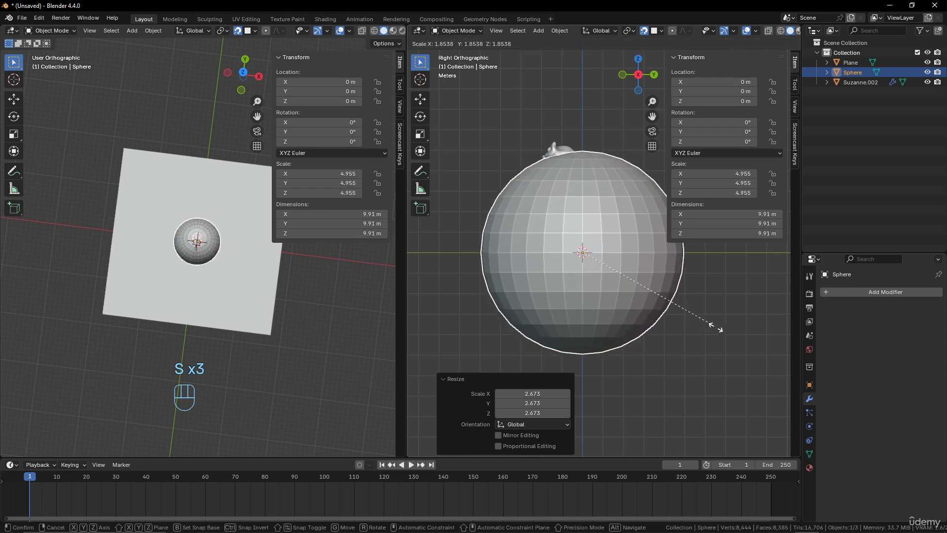
click(726, 349)
key(s)
click(731, 350)
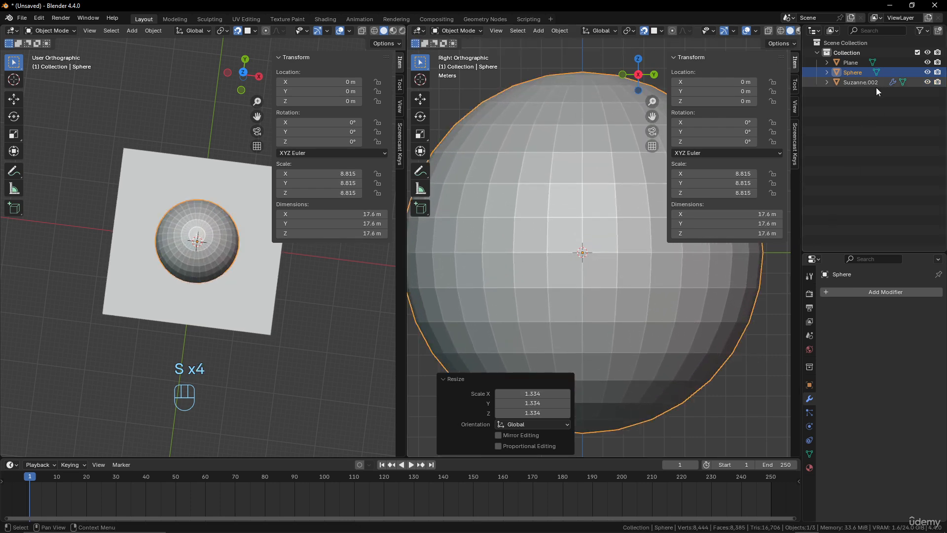
Step: Snap the monkey head onto the sphere's upper surface at about X -0.62 m, Y -2.89 m, Z 8.27 m
click(863, 83)
key(g)
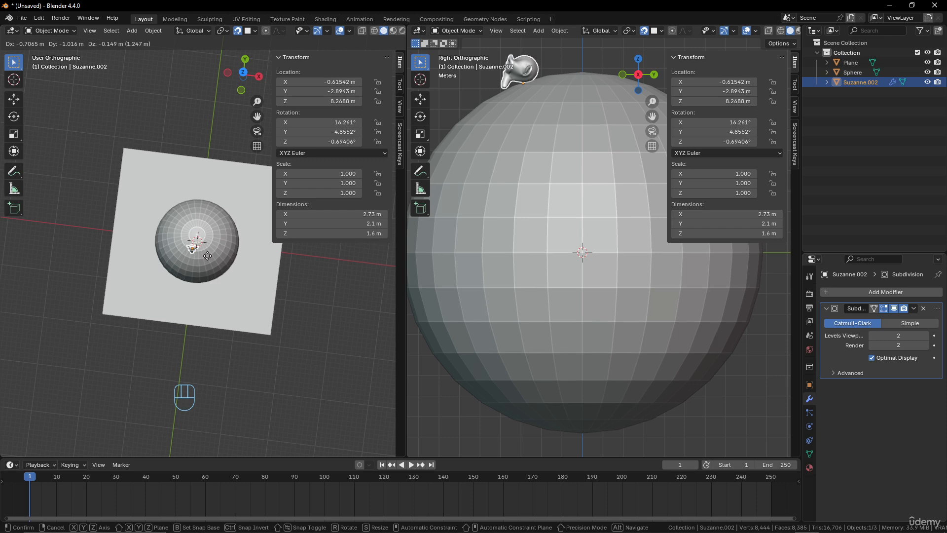
click(208, 255)
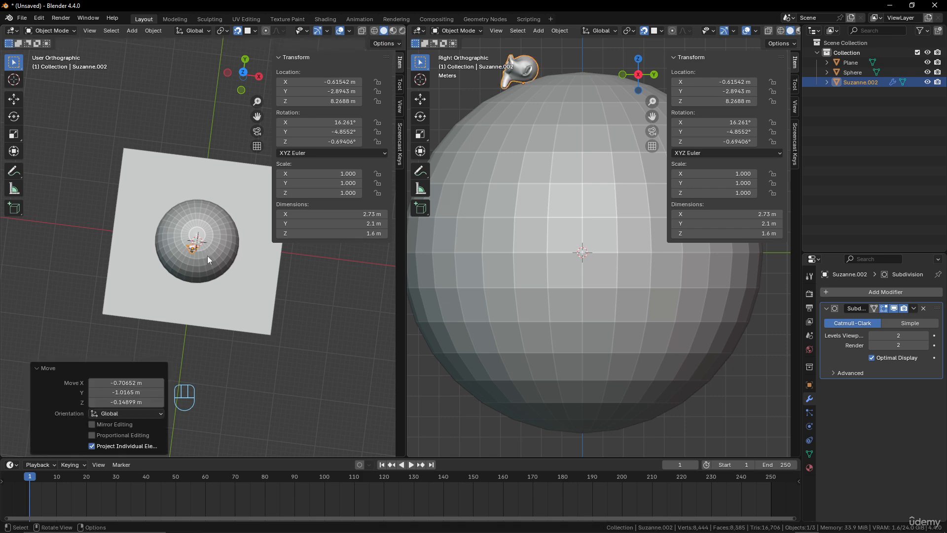
Step: Join the two 3D viewports into one, keeping the User Orthographic view
right_click(406, 250)
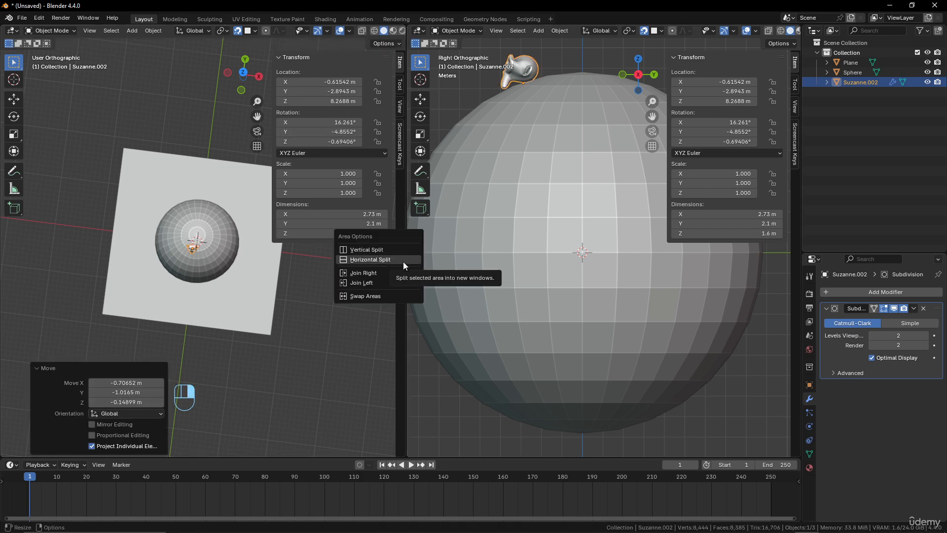
click(399, 275)
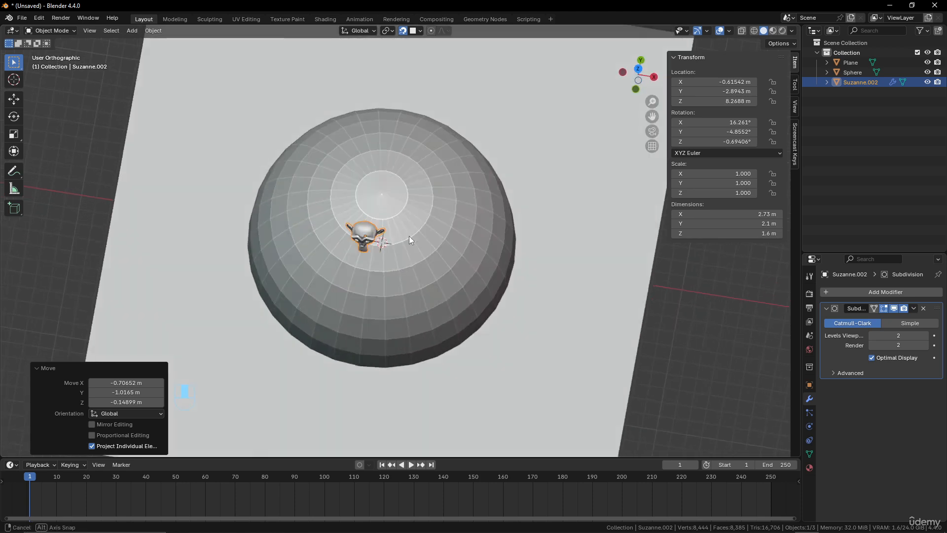
scroll(409, 236, down, 4)
Step: Delete the plane, the sphere and the monkey head together to empty the scene
click(398, 247)
scroll(398, 247, up, 2)
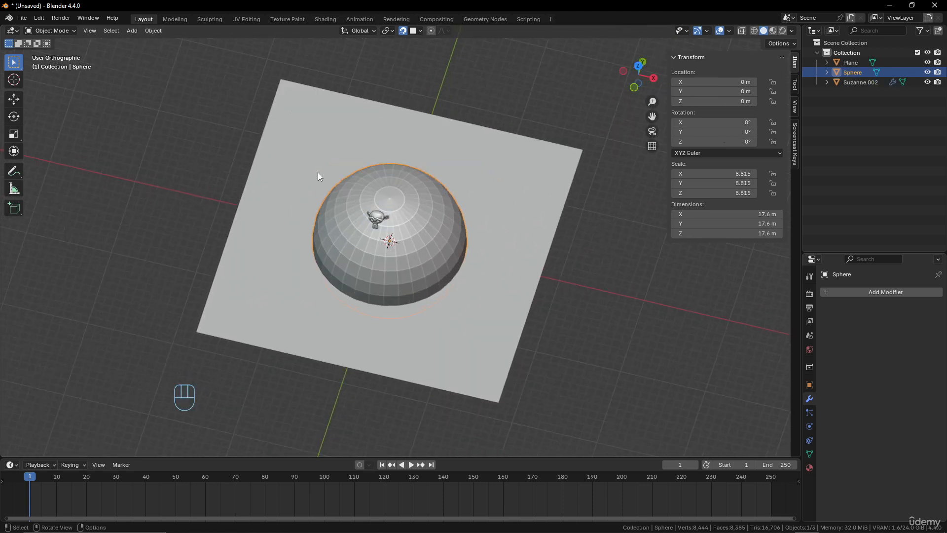
drag(297, 149, 473, 302)
key(x)
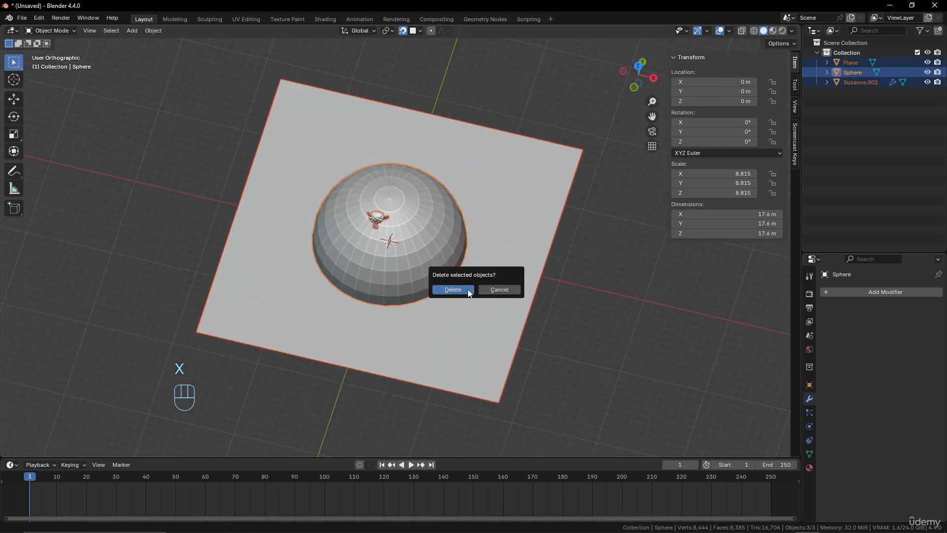
click(468, 291)
Step: Add a monkey head at the origin and place duplicates at about X 6.75, Y 1.80, Z 0.98 m and X 2.30, Y 3.62, Z 3.78 m
key(shift+a)
mouse_move(420, 240)
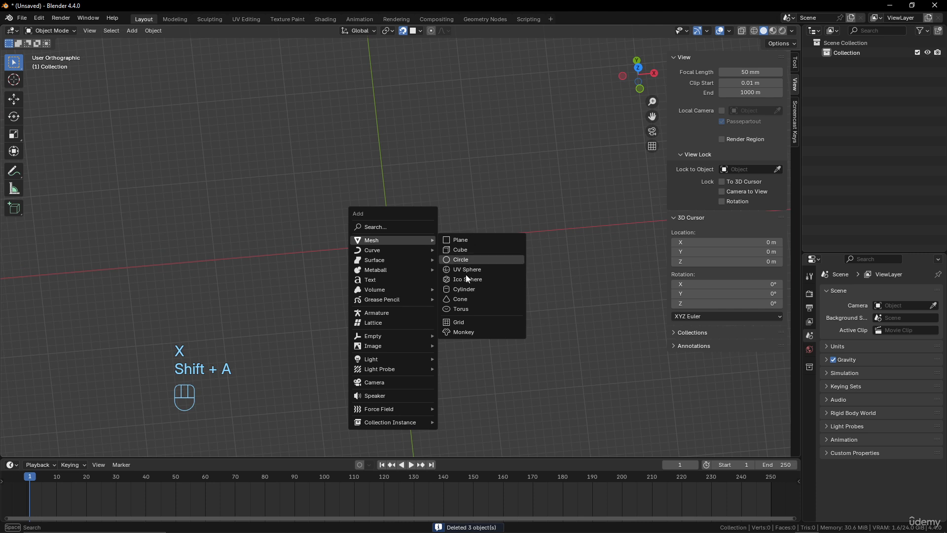
click(469, 333)
middle_drag(468, 333, 386, 278)
key(shift+d)
click(514, 254)
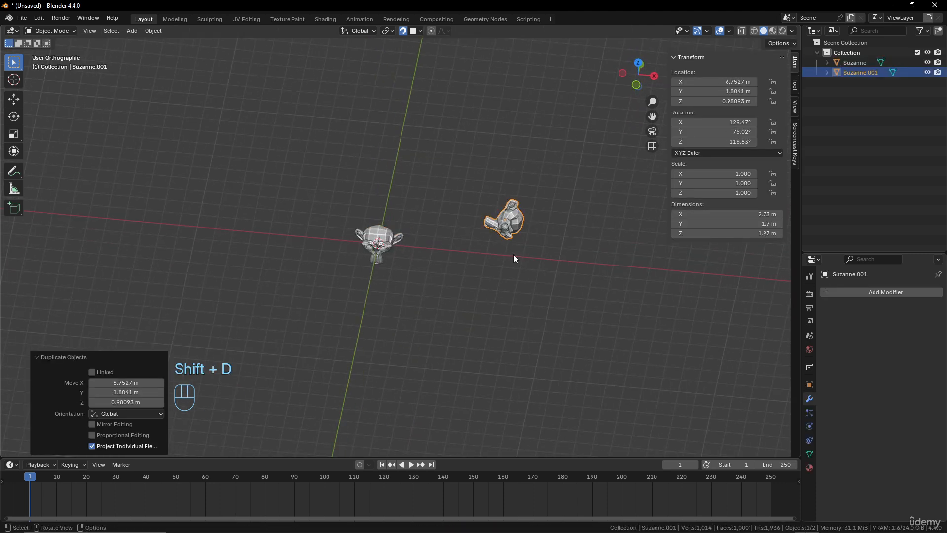
key(shift+d)
click(437, 182)
Step: Turn off snapping and place two duplicates of the monkey head, the farther one at about X -8.99, Y 1.50, Z 3.17 m
click(401, 31)
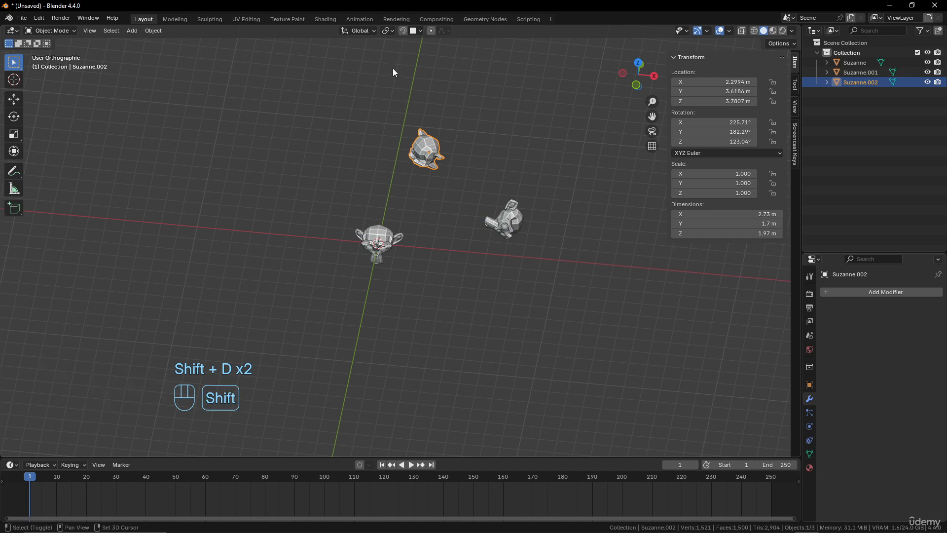
key(shift+d)
click(296, 130)
key(shift+d)
click(259, 144)
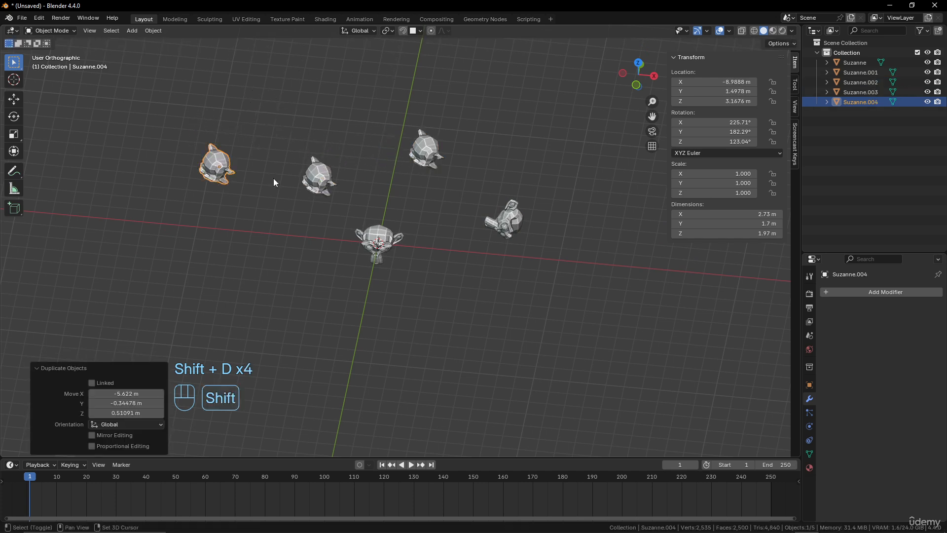
Step: Place three more duplicates of the monkey head, spread in a row in front of the original head
key(shift+d)
click(356, 332)
key(shift+d)
click(538, 343)
key(shift+d)
click(656, 303)
Step: Place one duplicate behind the differently rotated head and another at about X -1.38, Y 5.38, Z 6.40 m
key(shift+d)
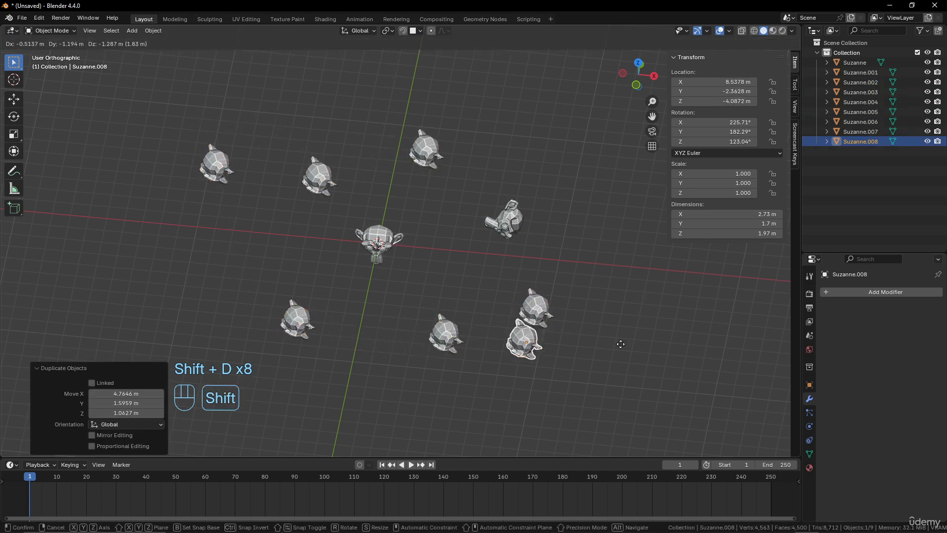
click(598, 162)
key(shift+d)
click(458, 155)
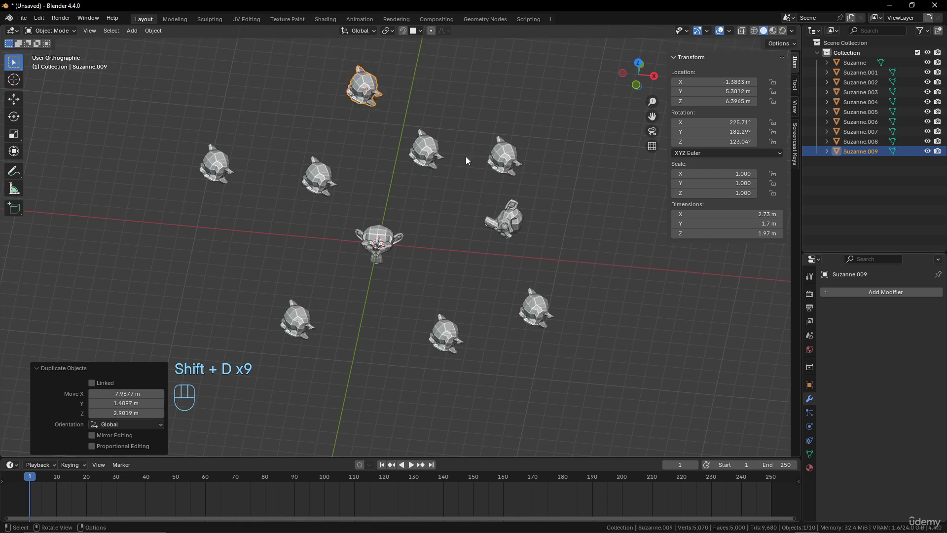
Step: Place three further duplicates: one at the far-left corner, one near the negative X axis, and one in front on the Y axis
key(shift+d)
click(351, 165)
key(shift+d)
click(326, 314)
key(shift+d)
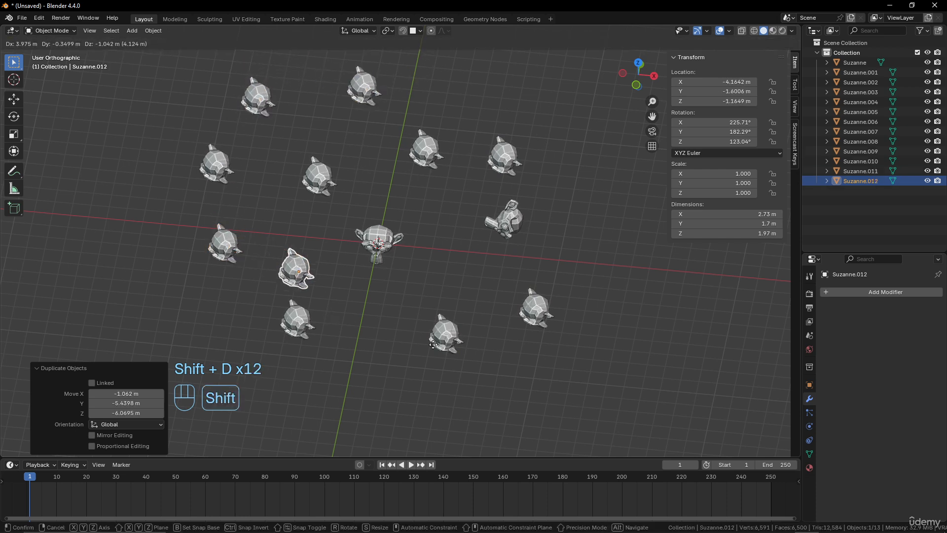
click(486, 394)
Step: Select the central monkey head and try moving it with proportional editing enabled at a 1 m influence
click(388, 242)
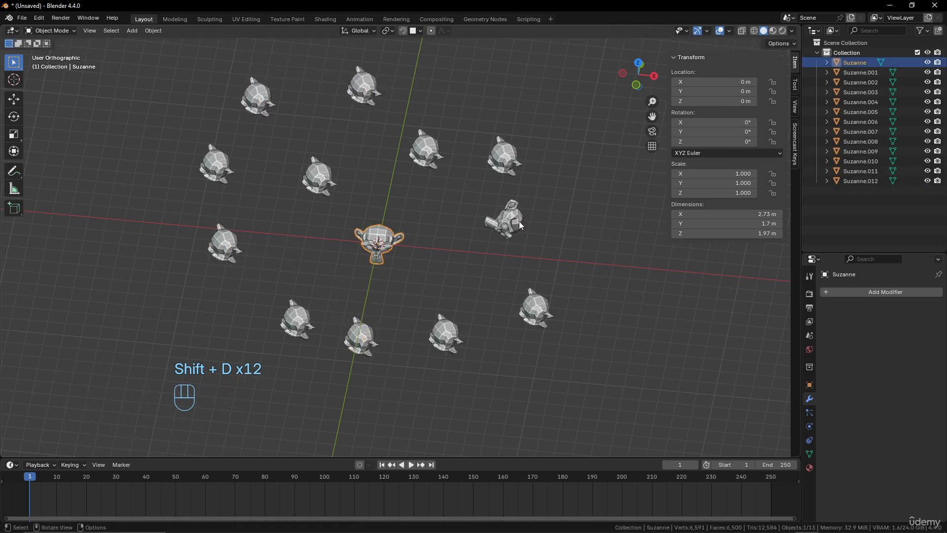
click(431, 31)
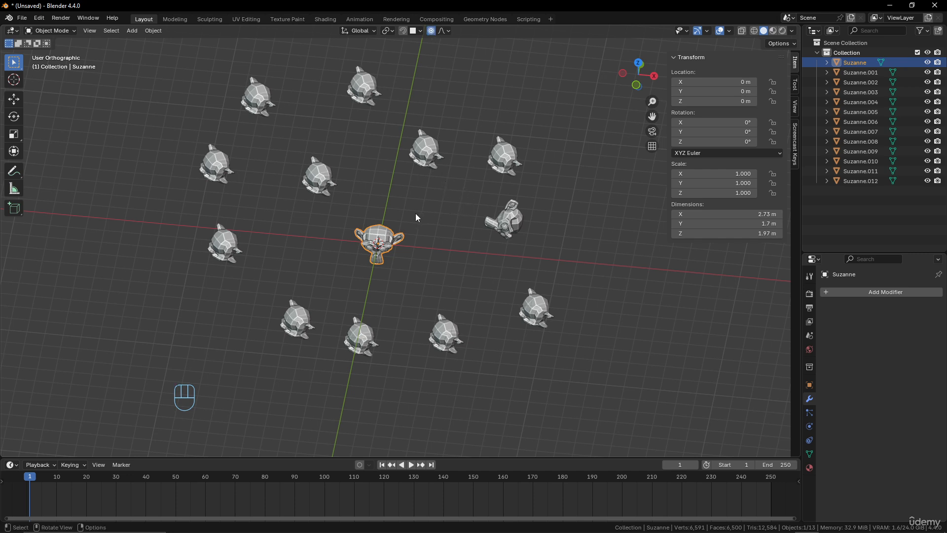
key(g)
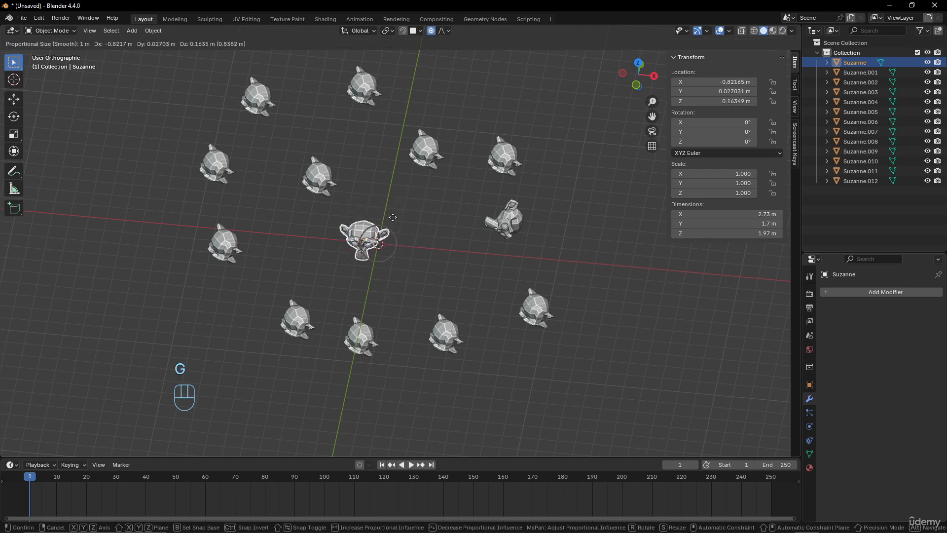
right_click(411, 235)
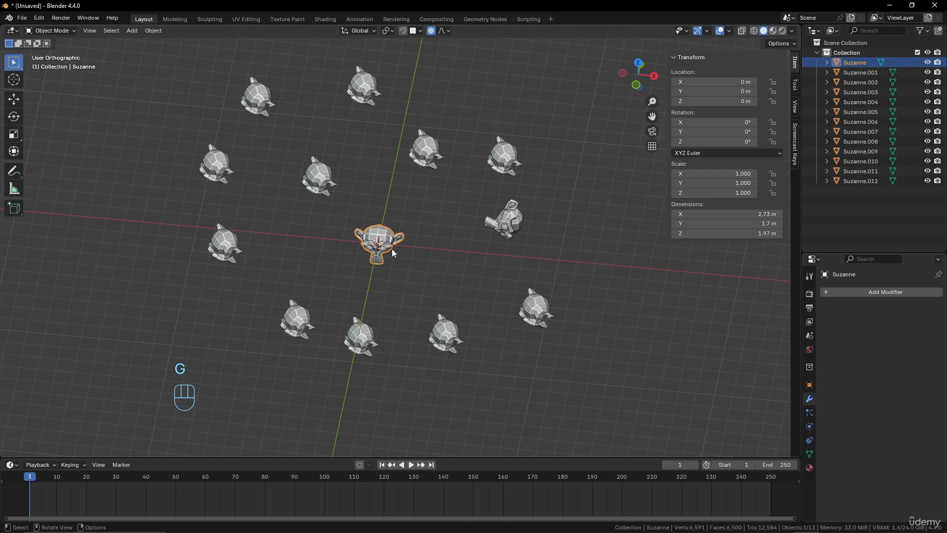
key(g)
right_click(404, 223)
Step: Turn off proportional editing and try moving the central monkey head on its own
click(430, 30)
key(g)
right_click(427, 190)
key(g)
right_click(450, 172)
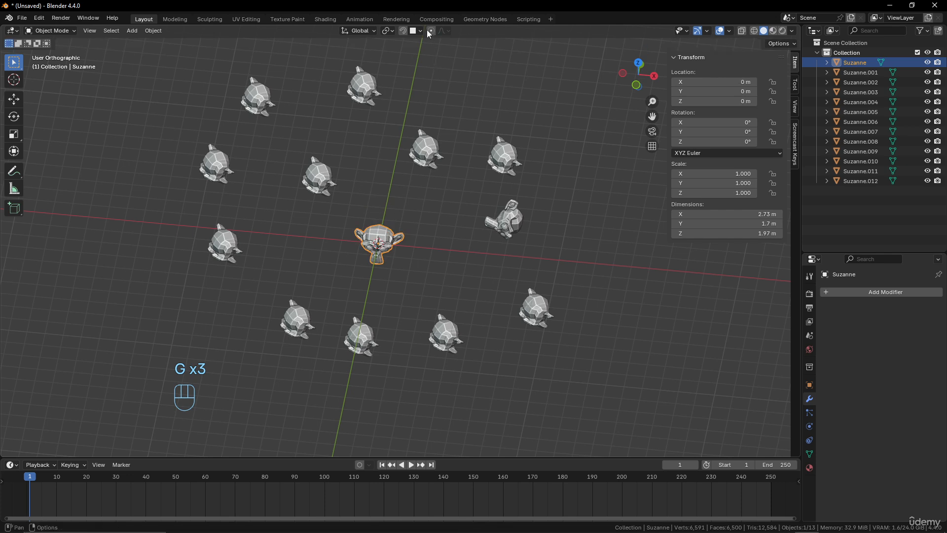
Step: Try moving the central head with proportional editing and an influence of about 13.11 m, leaving proportional editing off at the end
click(430, 31)
key(g)
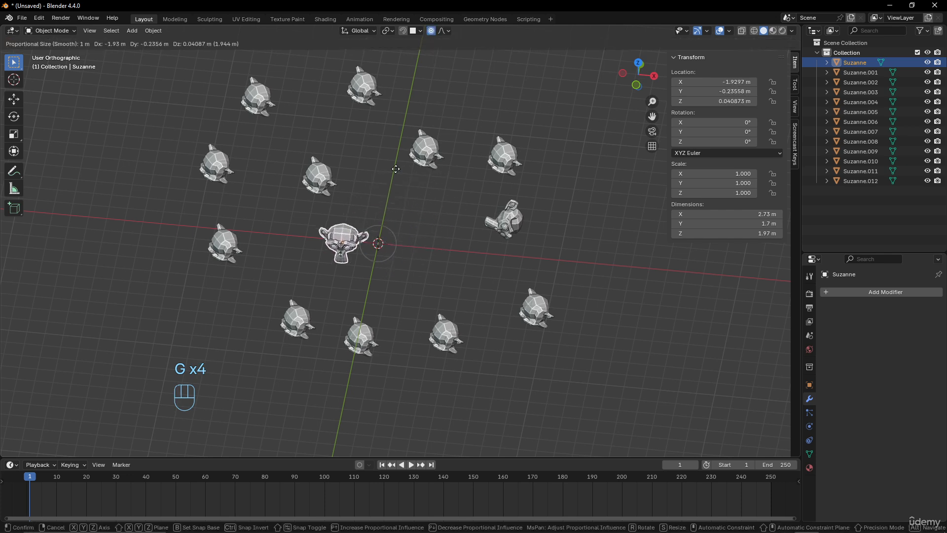
scroll(447, 160, down, 20)
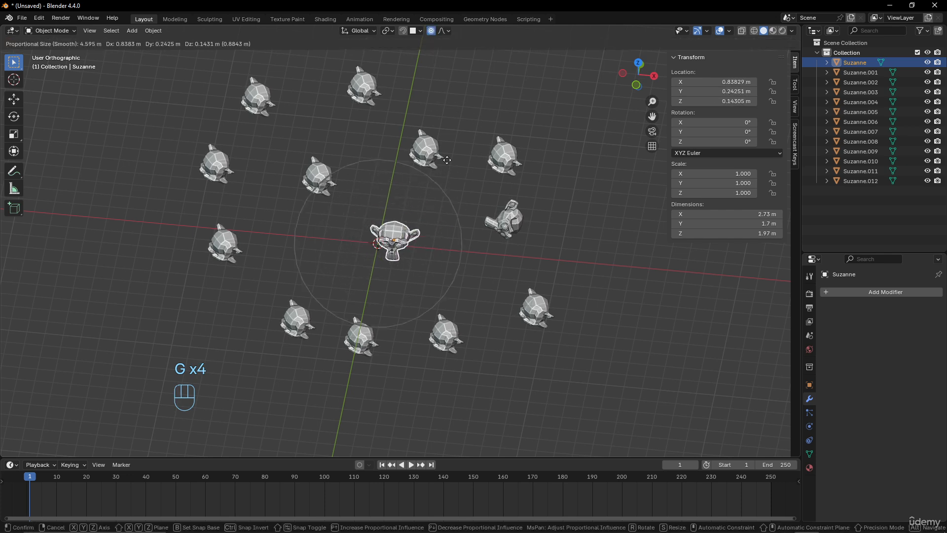
scroll(447, 160, down, 4)
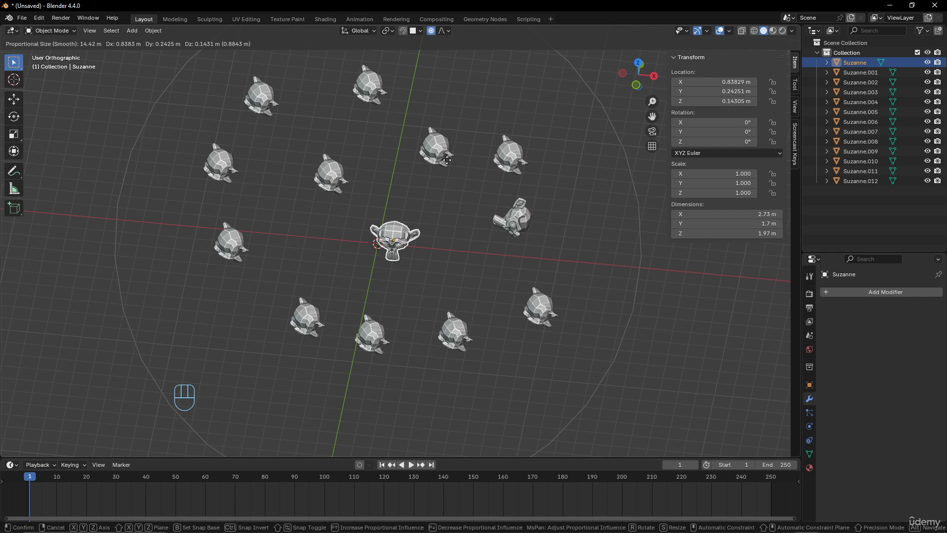
scroll(447, 160, up, 1)
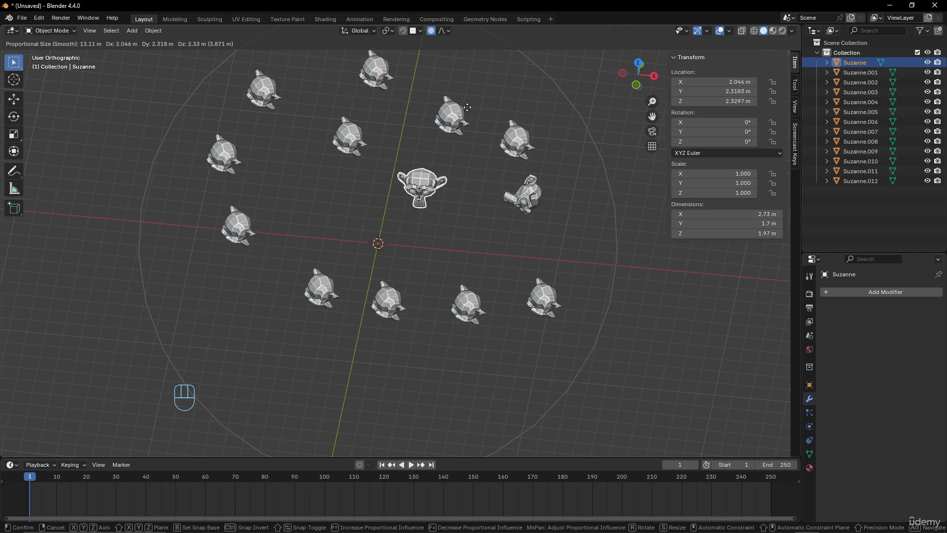
right_click(425, 205)
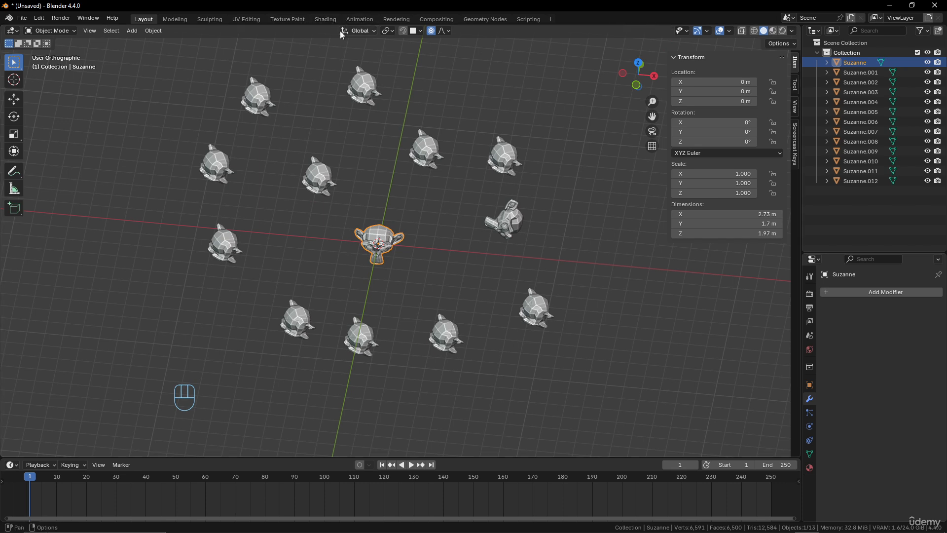
click(432, 32)
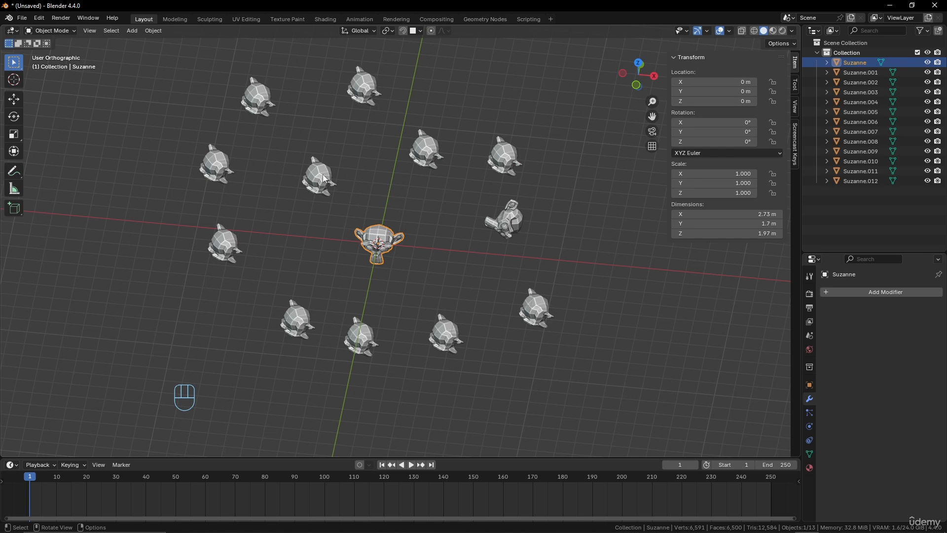
Step: Try moving, rotating and scaling the central monkey head freely, enlarging it to about 1.39
scroll(388, 237, up, 4)
middle_drag(388, 237, 363, 243)
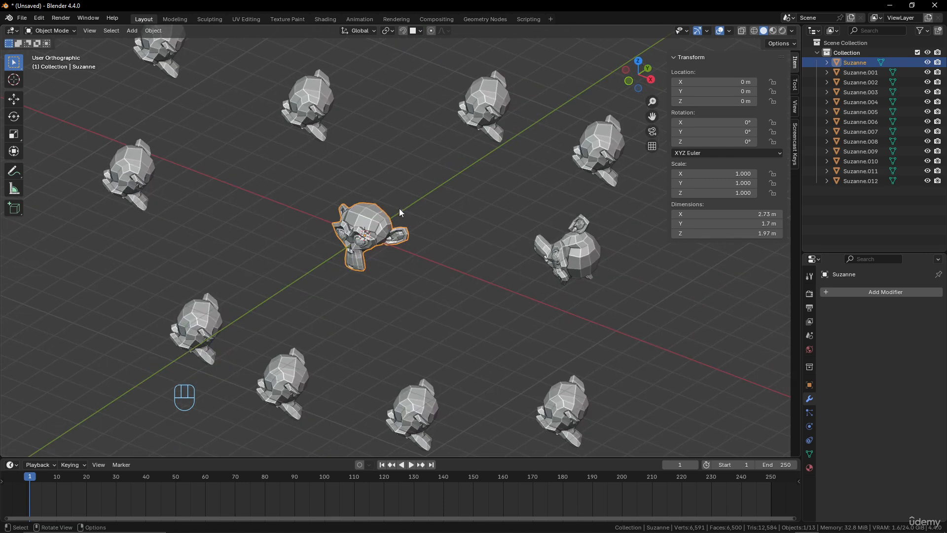
shift+middle_drag(400, 212, 386, 267)
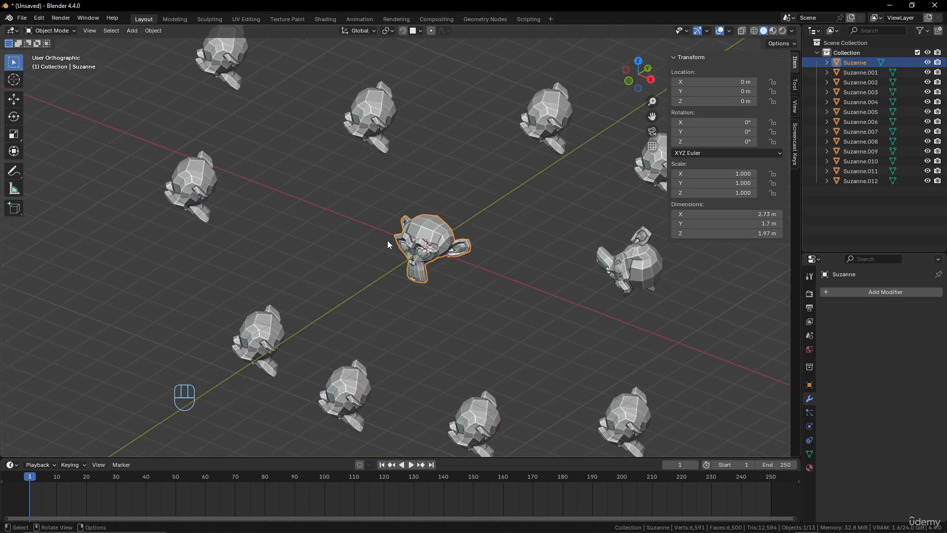
key(g)
key(r)
right_click(503, 185)
key(s)
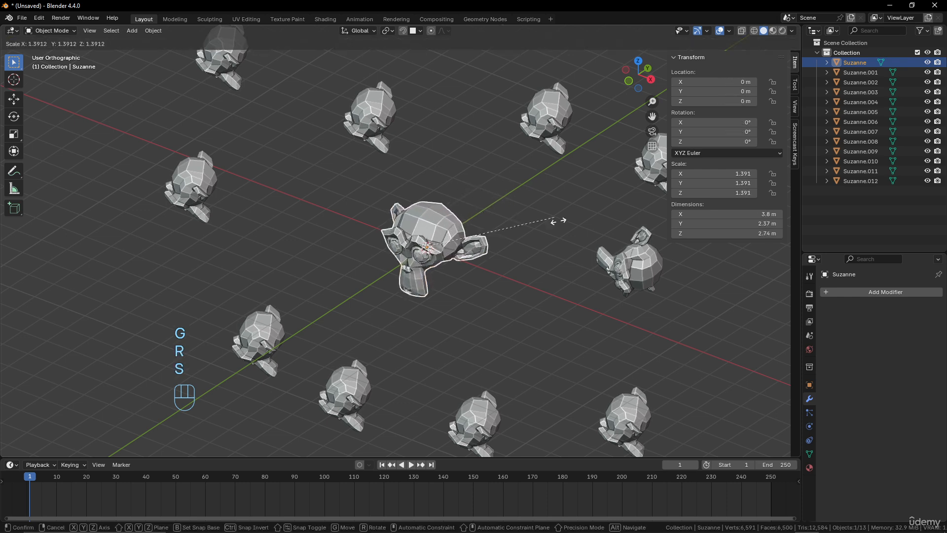
right_click(552, 230)
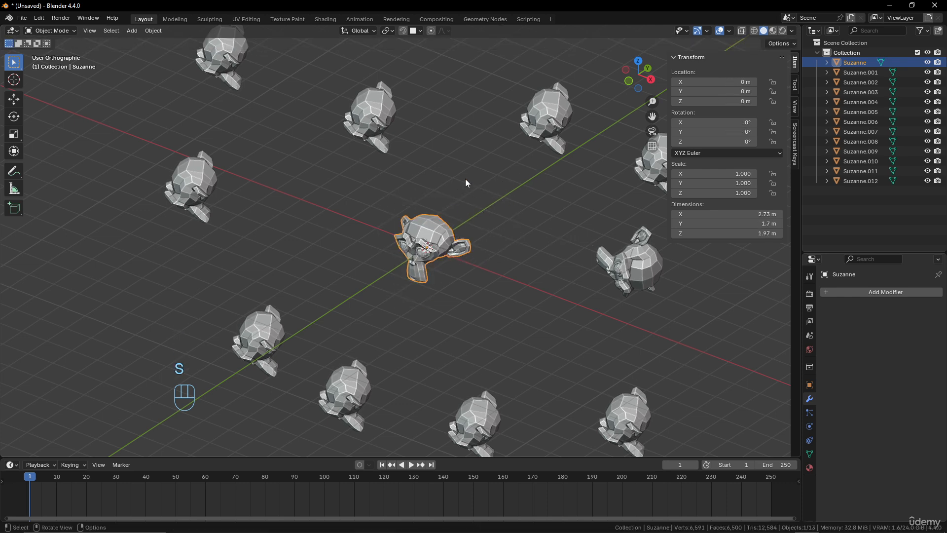